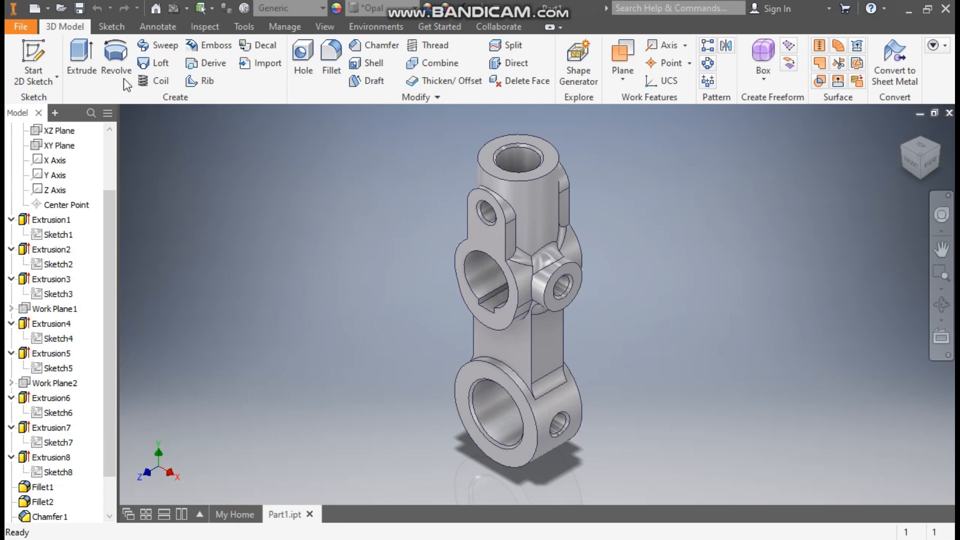
# Create a new part from the Metric Standard (mm).ipt template and start a sketch on the XY plane.
pyautogui.click(31, 11)
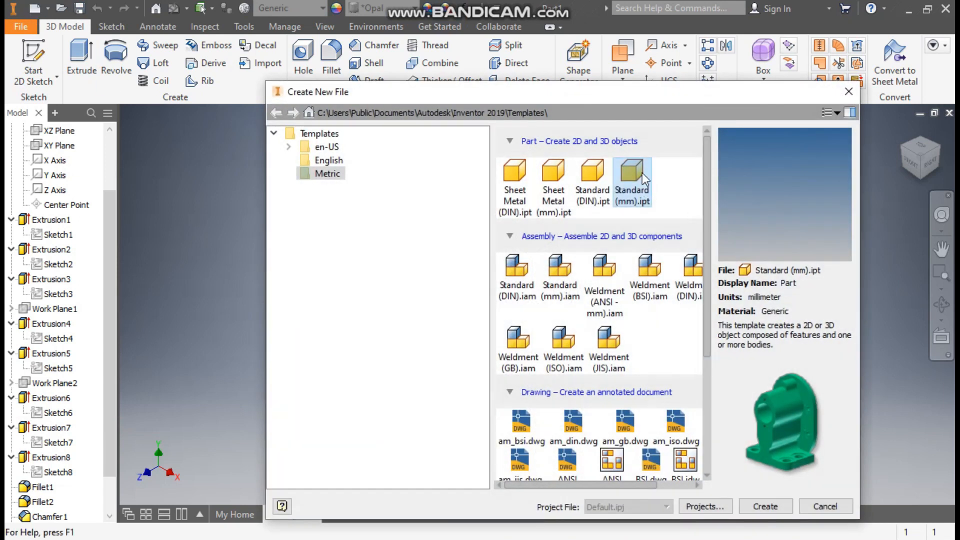
pyautogui.click(764, 501)
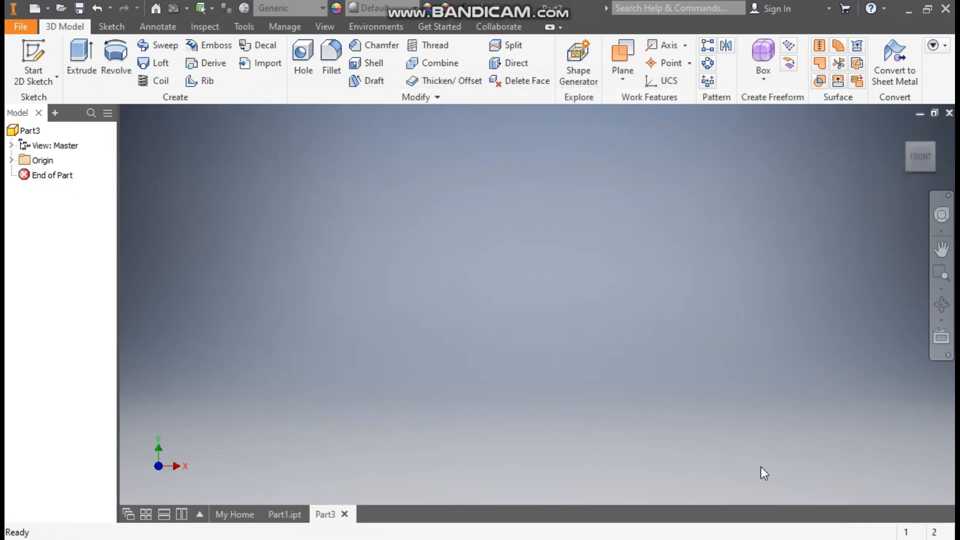
pyautogui.click(31, 57)
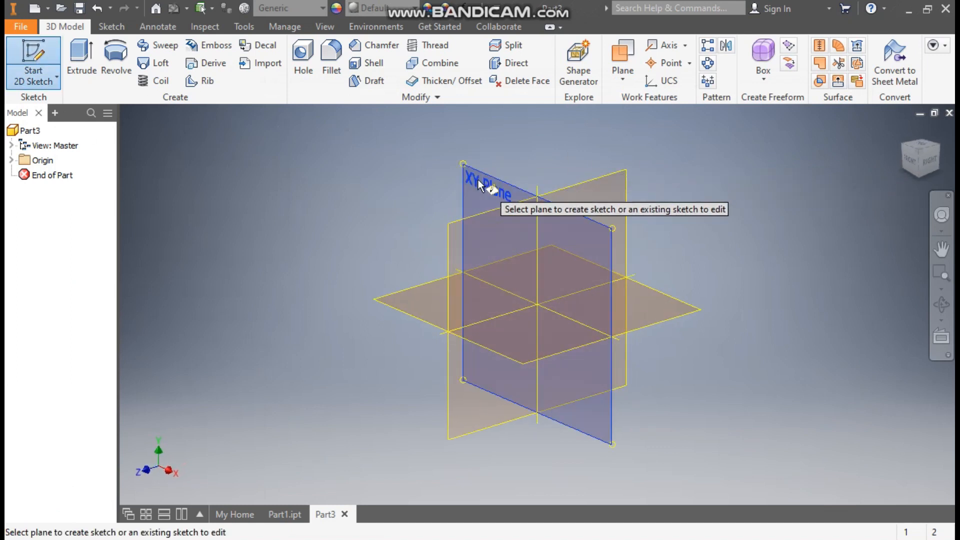
pyautogui.click(477, 180)
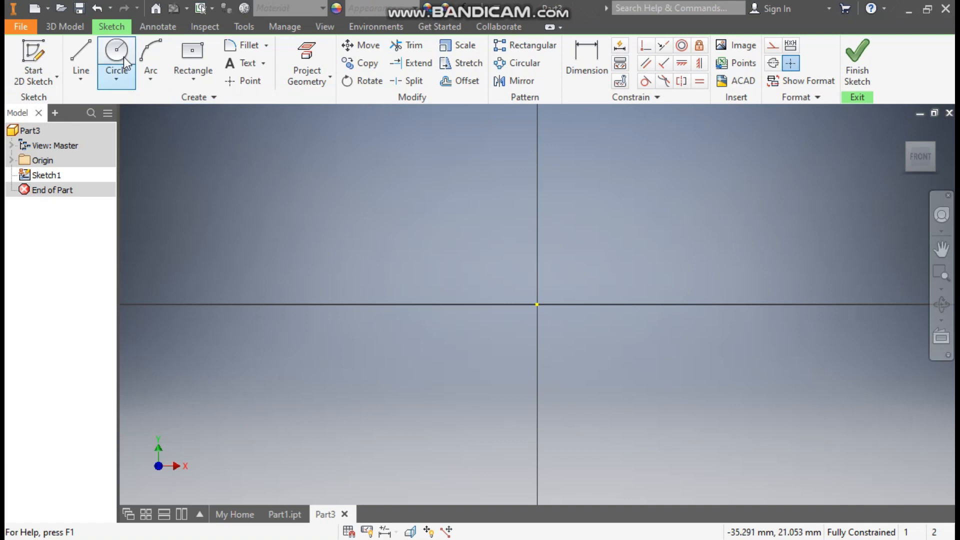
# Draw a circle 65 mm in diameter centred on the sketch origin.
pyautogui.click(118, 53)
pyautogui.click(538, 304)
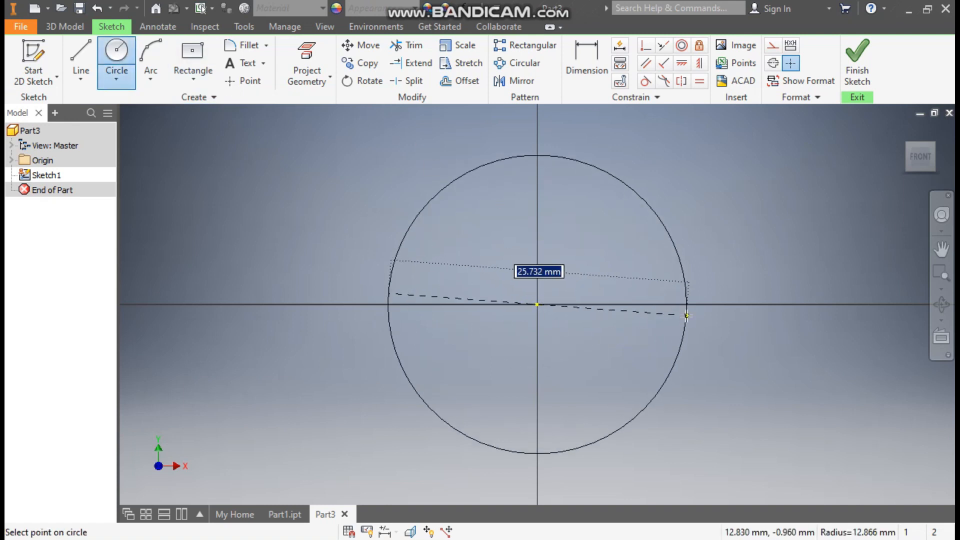
pyautogui.write('65')
pyautogui.press('Return')
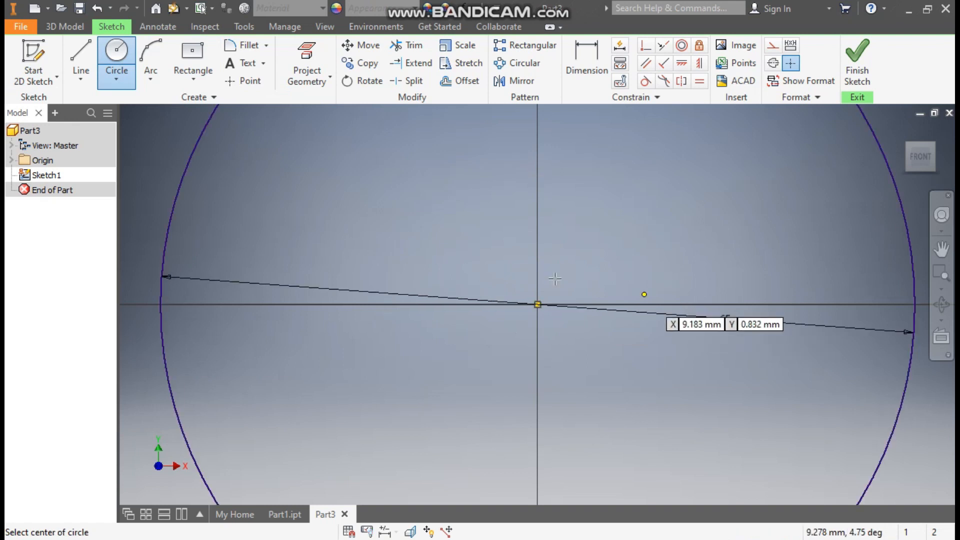
pyautogui.scroll(5, 513, 275)
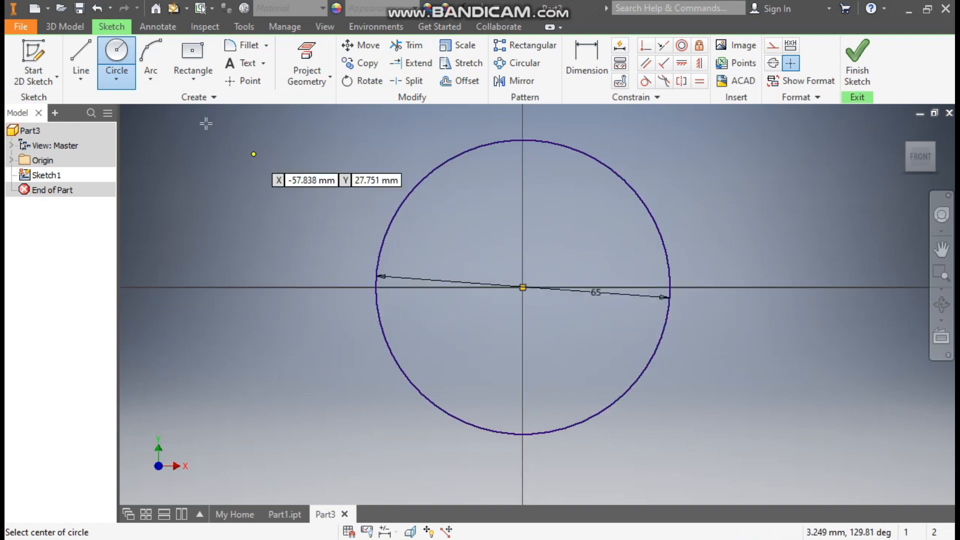
pyautogui.press('Escape')
# Extrude the circle symmetrically about the sketch plane to a total distance of 35 mm.
pyautogui.click(73, 30)
pyautogui.click(76, 59)
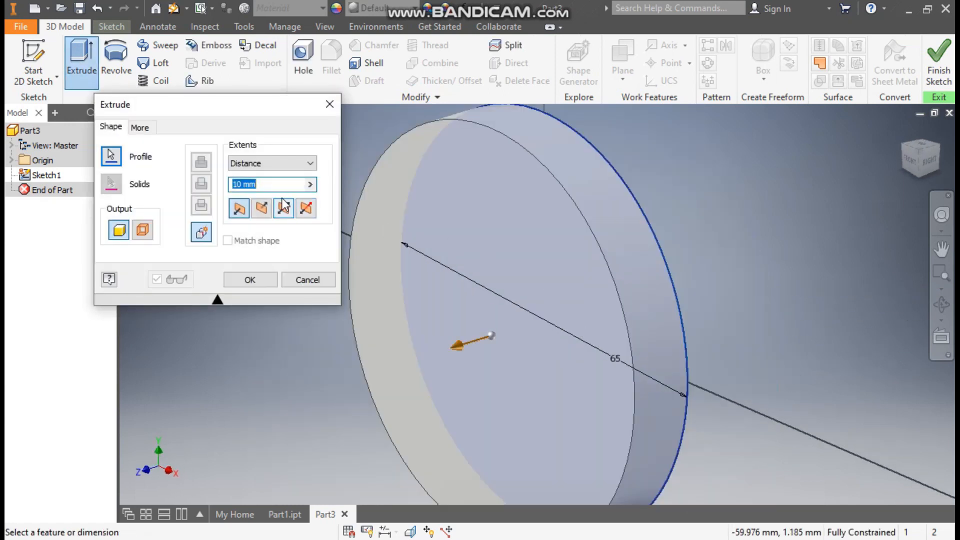
pyautogui.click(283, 209)
pyautogui.moveTo(759, 301); pyautogui.dragTo(664, 293, button='middle')
pyautogui.click(270, 184)
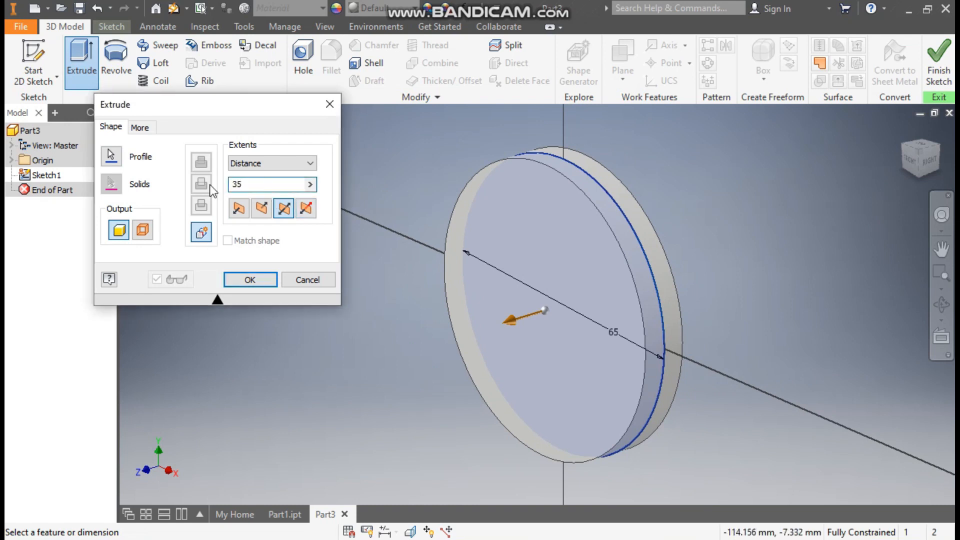
pyautogui.click(249, 280)
# Start a sketch on the XZ plane through the cylinder and set the visual style to Wireframe.
pyautogui.press('F2')
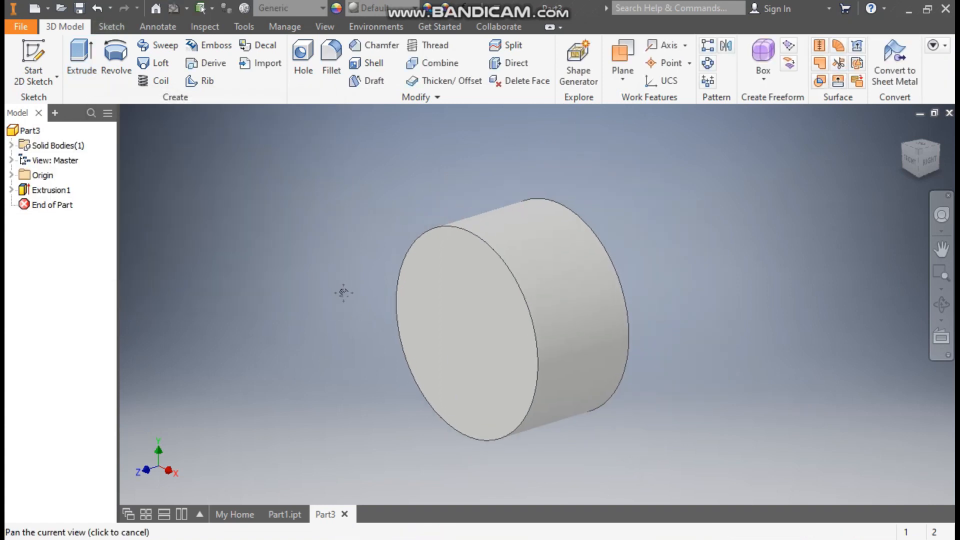
pyautogui.click(11, 175)
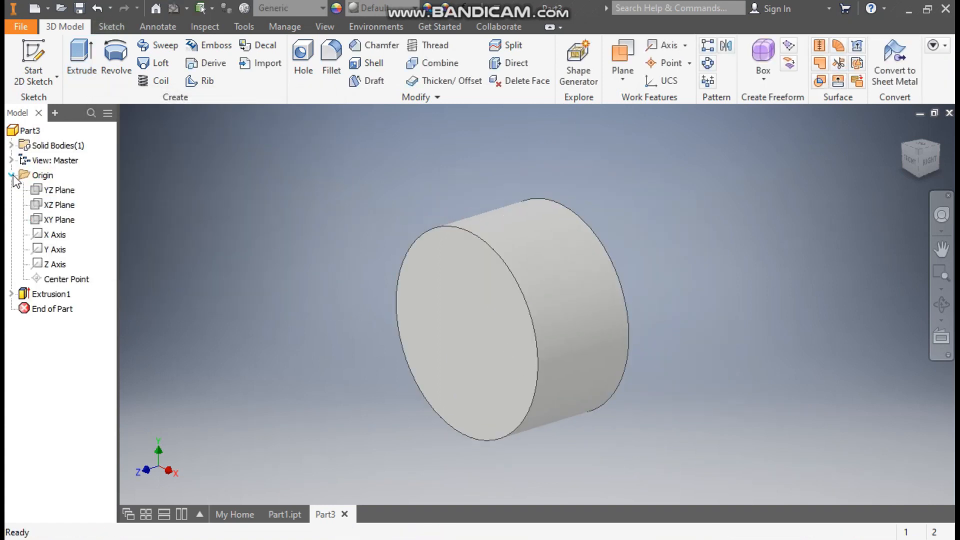
pyautogui.click(59, 205)
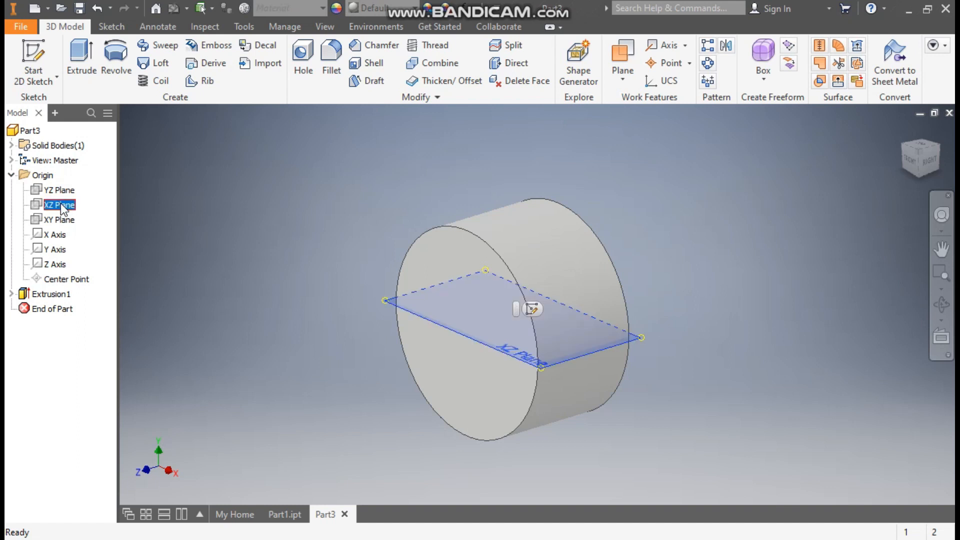
pyautogui.click(933, 133)
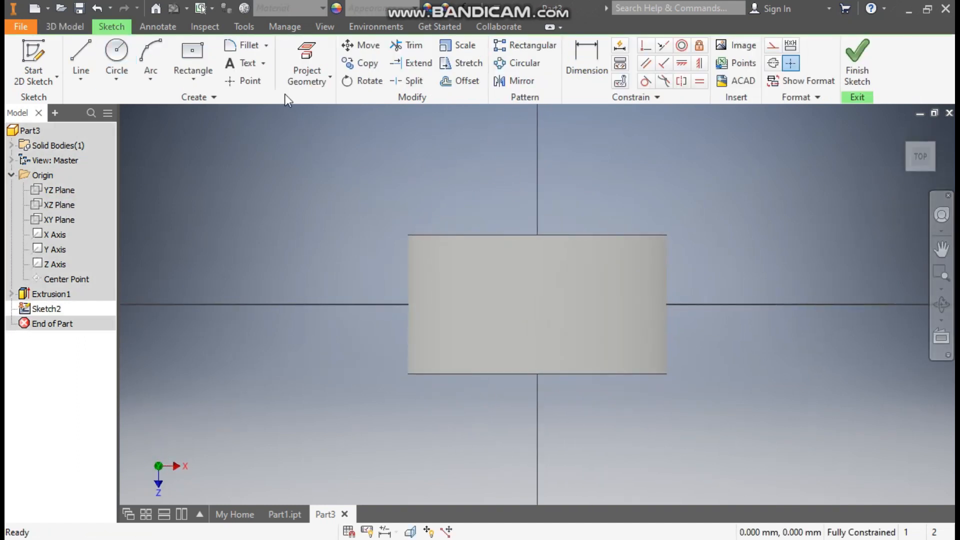
pyautogui.click(324, 26)
pyautogui.click(185, 80)
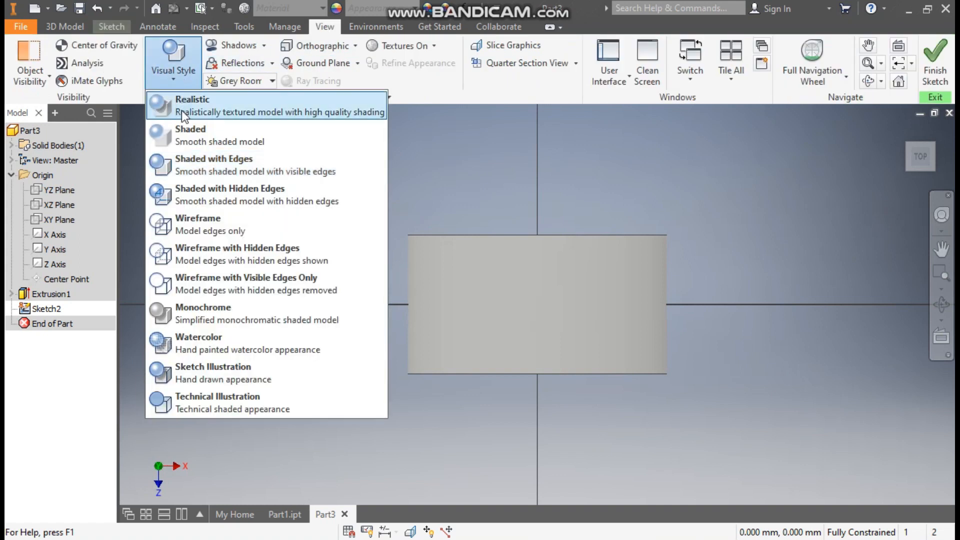
pyautogui.click(193, 217)
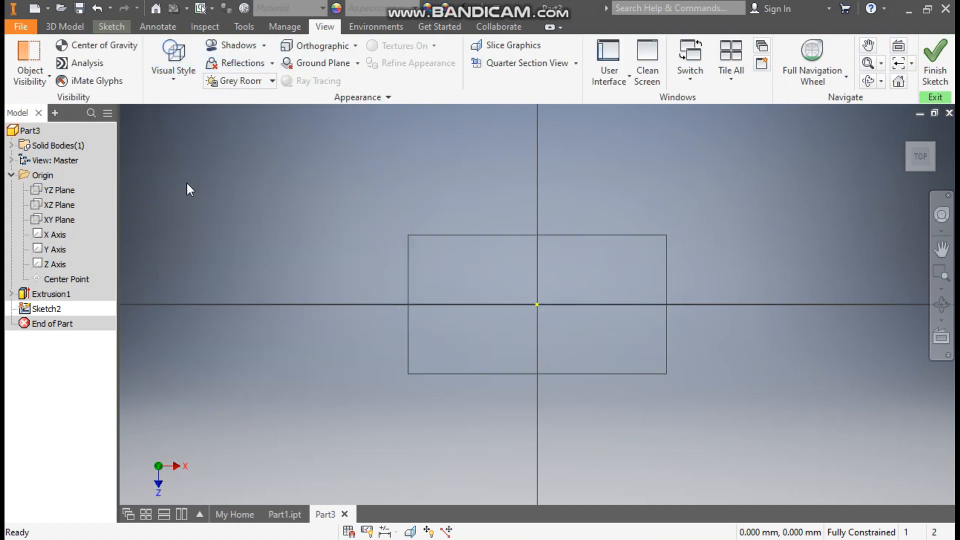
# Draw a two-point center rectangle from the origin inside the cylinder's outline, about 19 mm along the cylinder's axis.
pyautogui.click(115, 26)
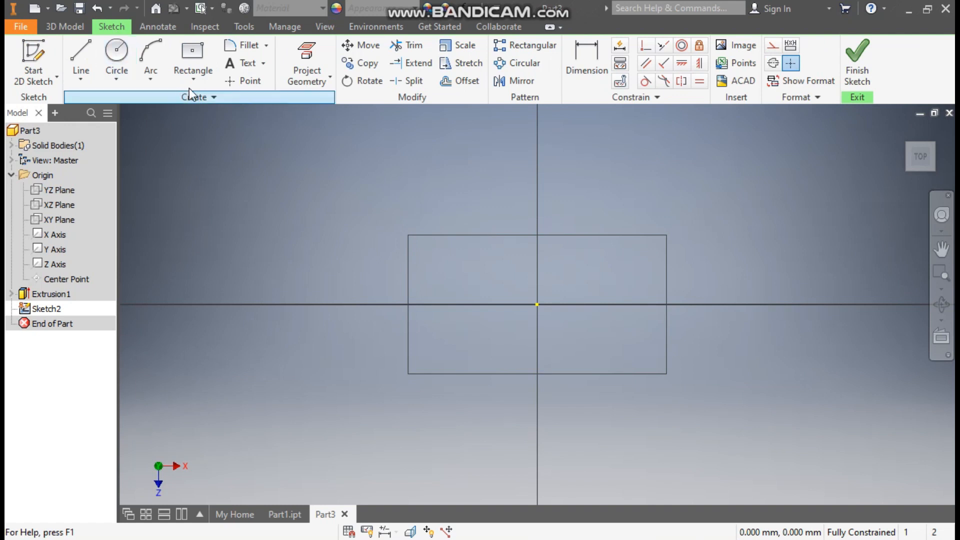
pyautogui.click(199, 78)
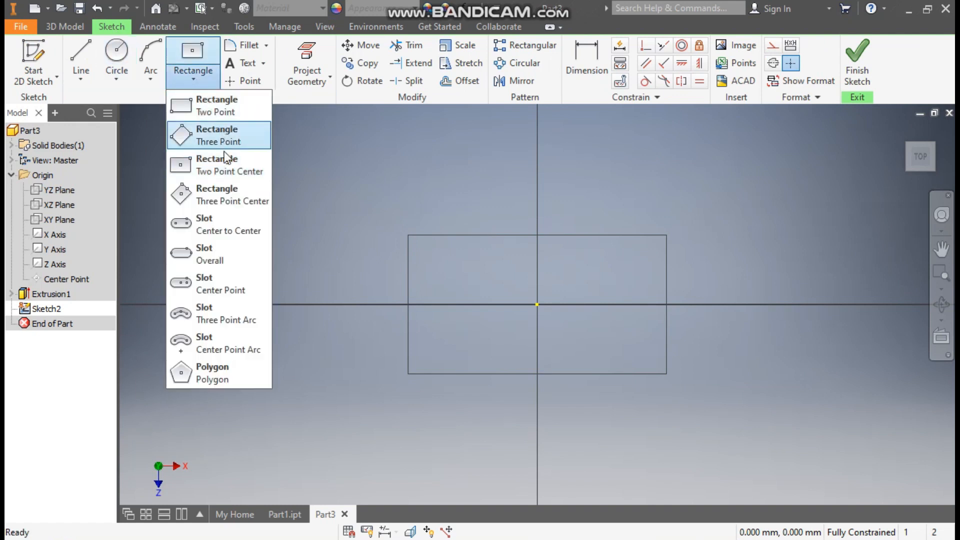
pyautogui.click(224, 164)
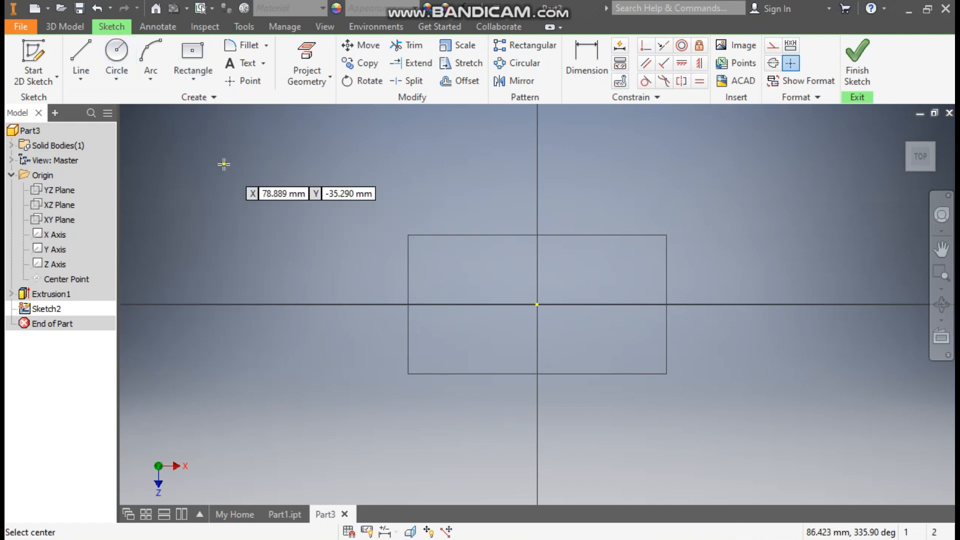
pyautogui.click(537, 304)
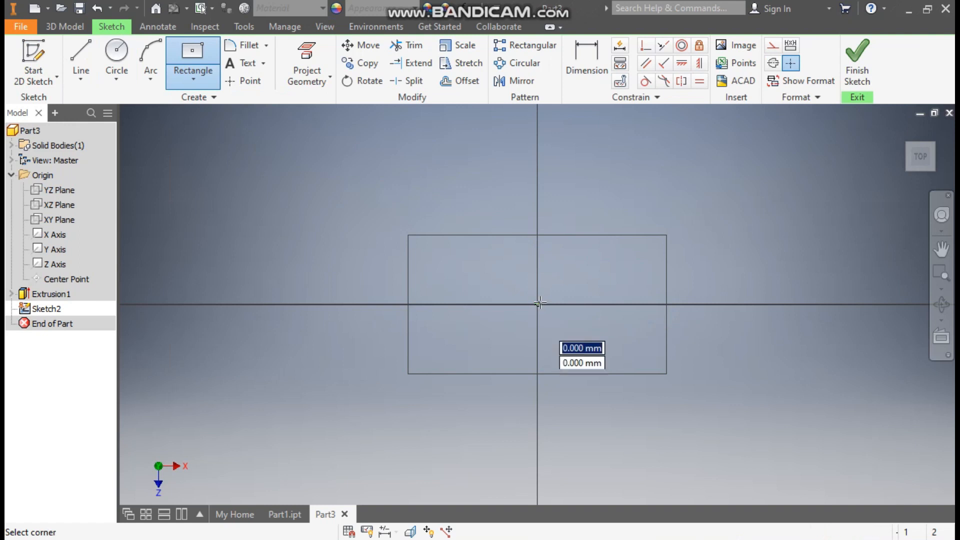
pyautogui.click(622, 266)
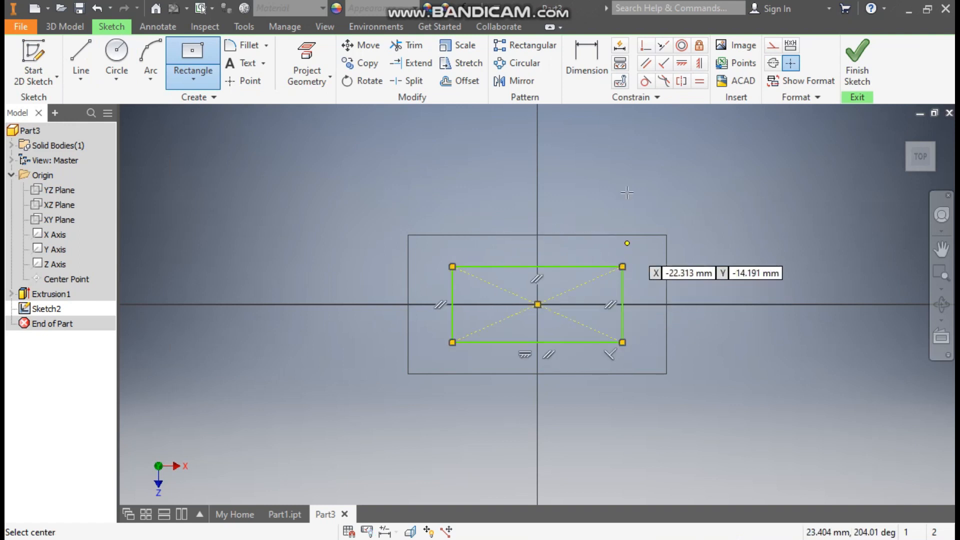
# Dimension the rectangle to 25 mm along the cylinder's axis and 45 mm across it, and finish the sketch.
pyautogui.click(587, 65)
pyautogui.click(452, 290)
pyautogui.click(371, 295)
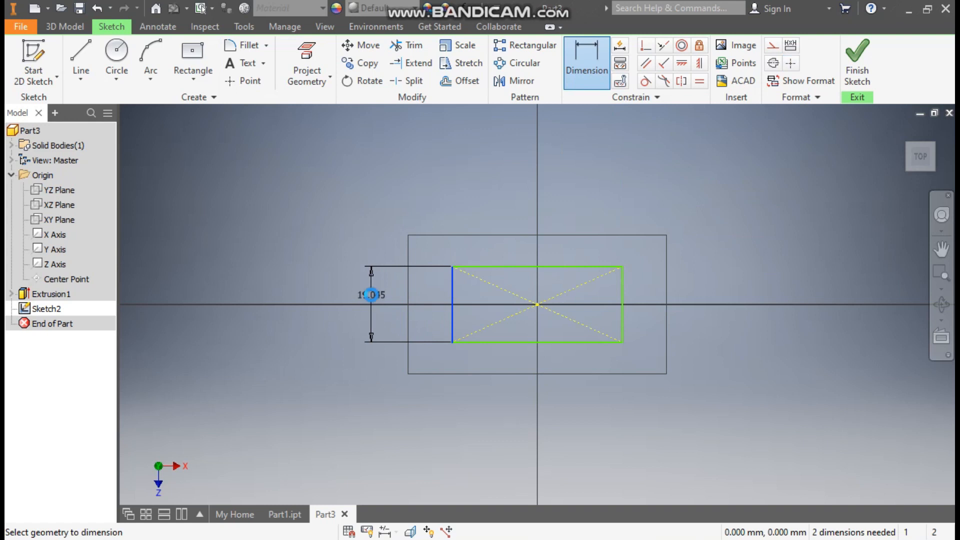
pyautogui.write('25')
pyautogui.press('Return')
pyautogui.click(489, 255)
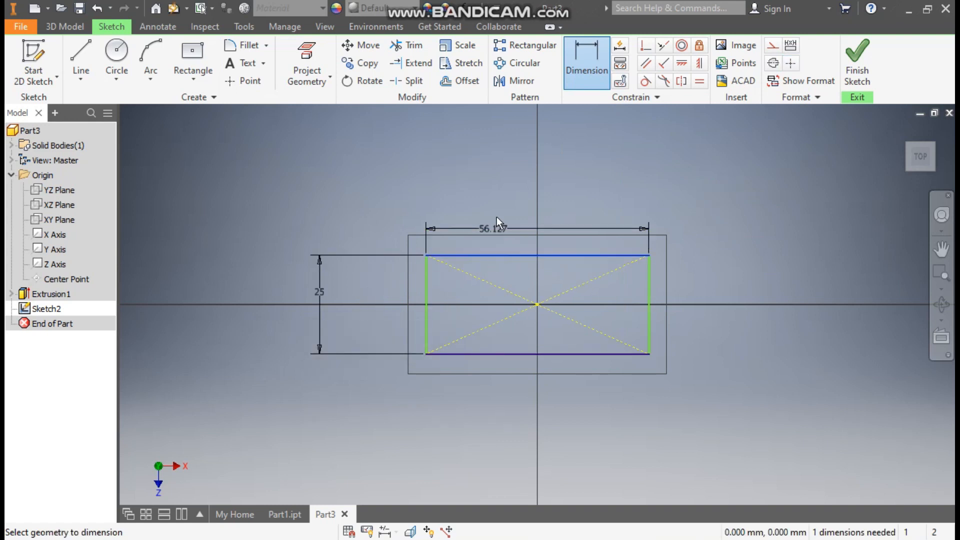
pyautogui.click(496, 215)
pyautogui.write('45')
pyautogui.press('Return')
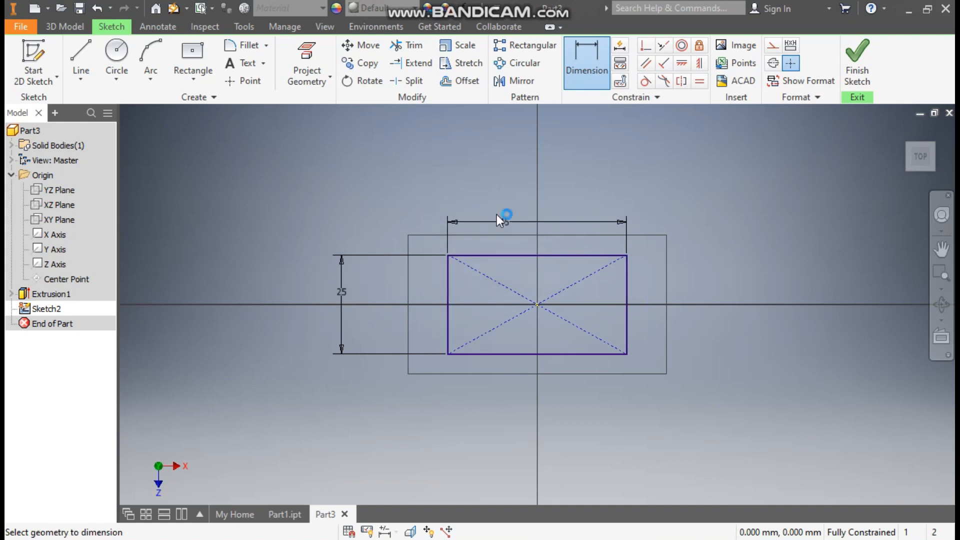
pyautogui.click(857, 65)
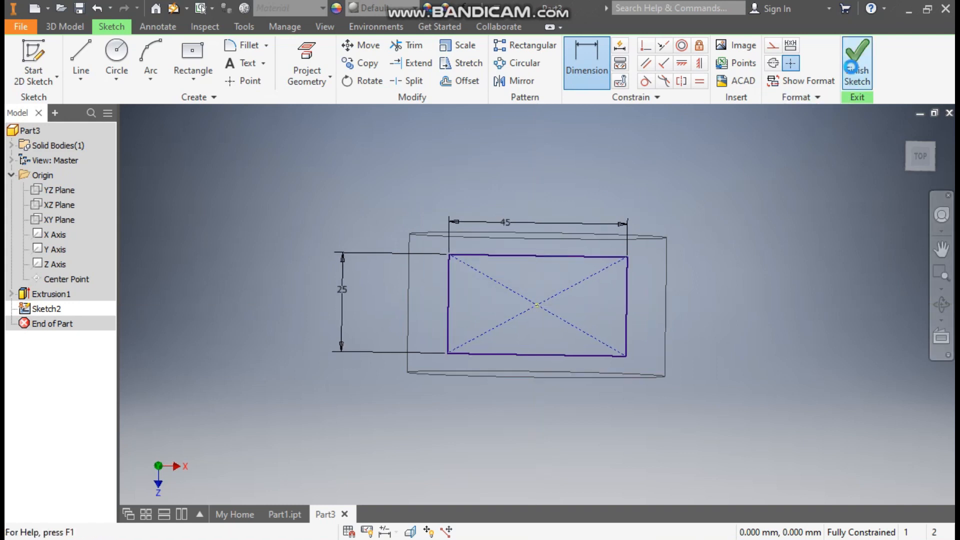
# Extrude the rectangle 95 mm upward as a join to the cylinder, with the visual style set to Shaded.
pyautogui.click(84, 64)
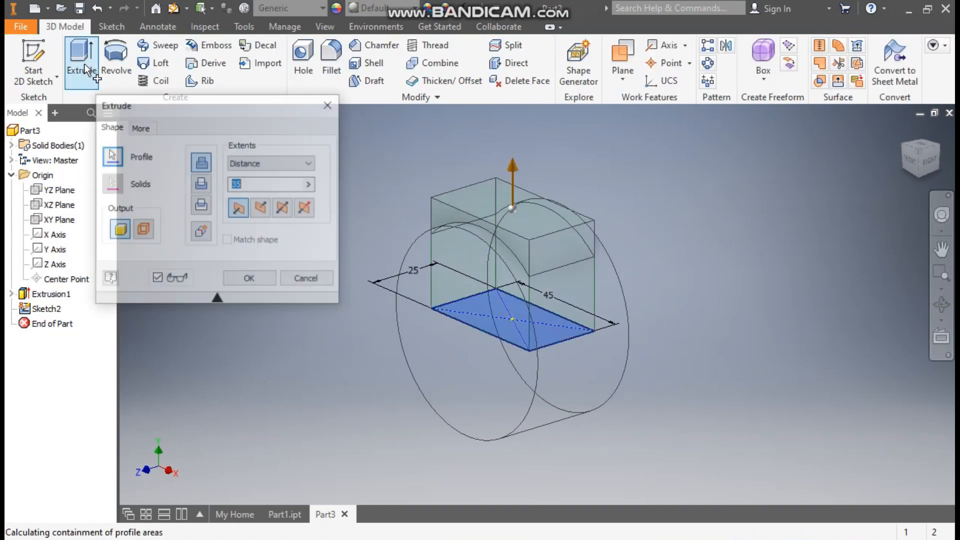
pyautogui.write('95')
pyautogui.scroll(-2, 630, 248)
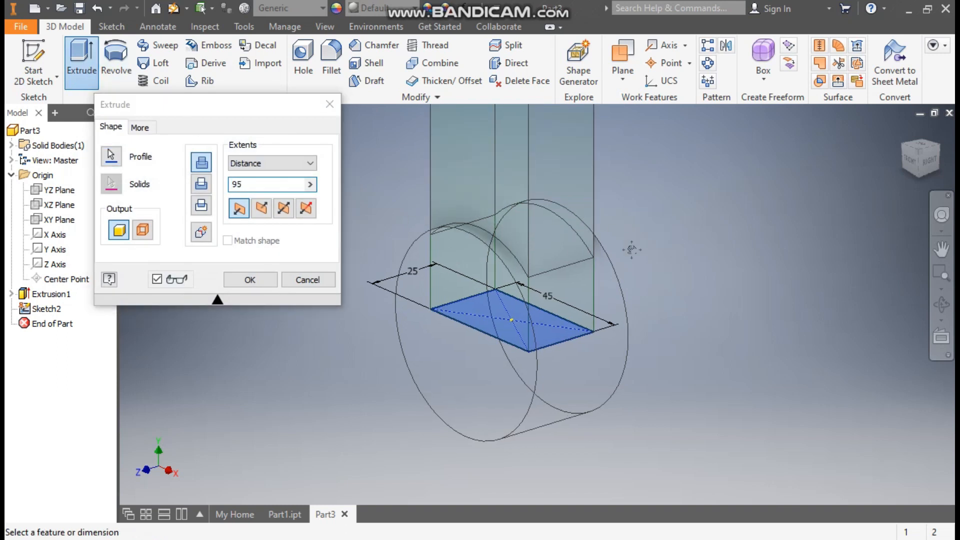
pyautogui.moveTo(629, 248); pyautogui.dragTo(625, 307, button='middle')
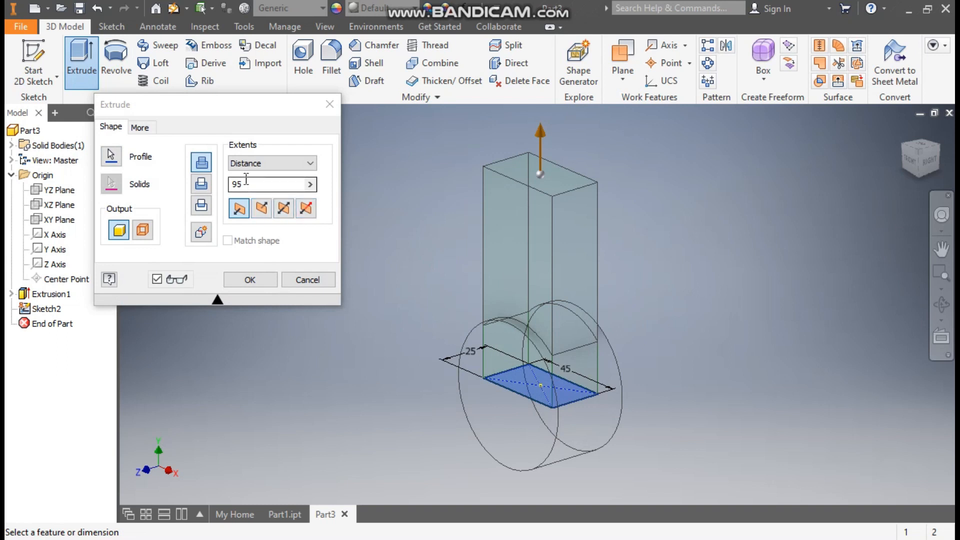
pyautogui.click(324, 27)
pyautogui.click(186, 78)
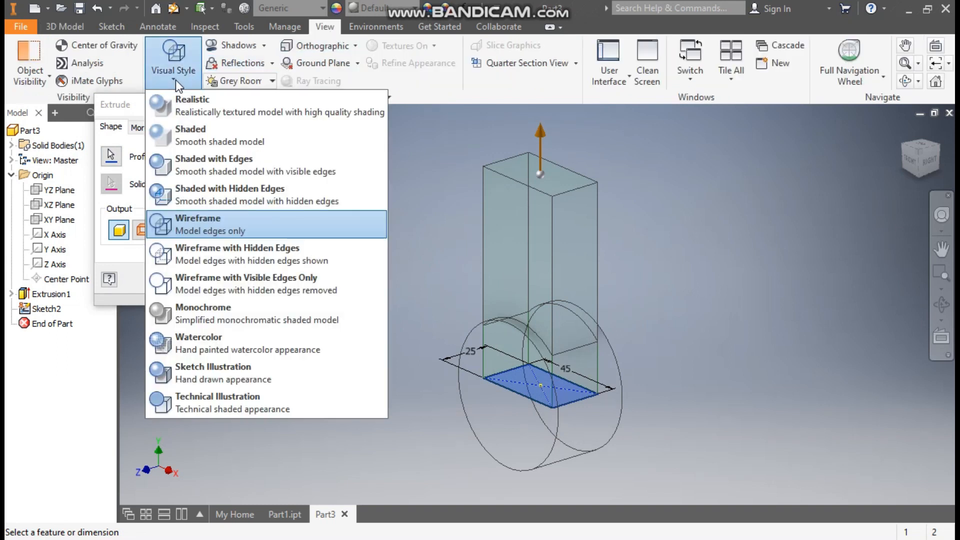
pyautogui.click(208, 142)
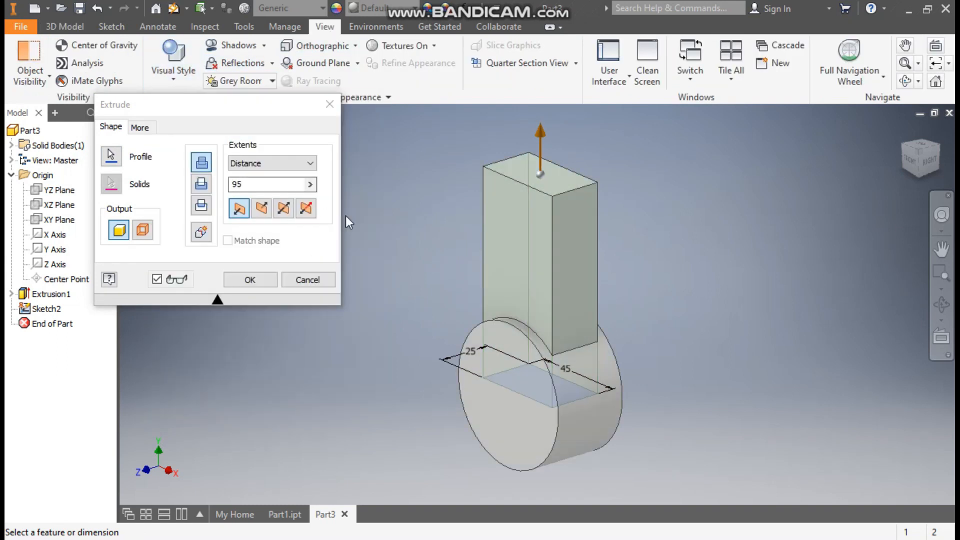
pyautogui.click(256, 284)
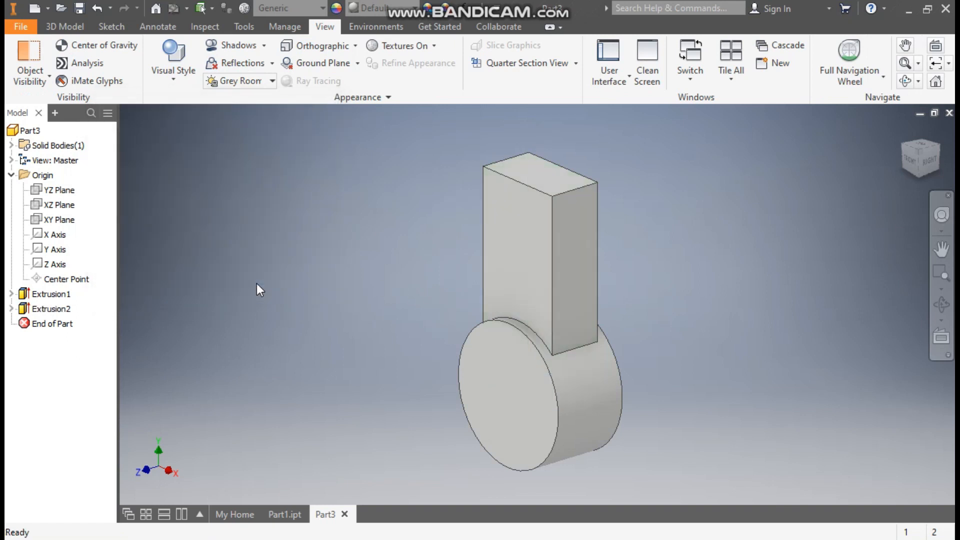
# Inspect the finished reference model in Part1.ipt and return to the new part.
pyautogui.click(286, 514)
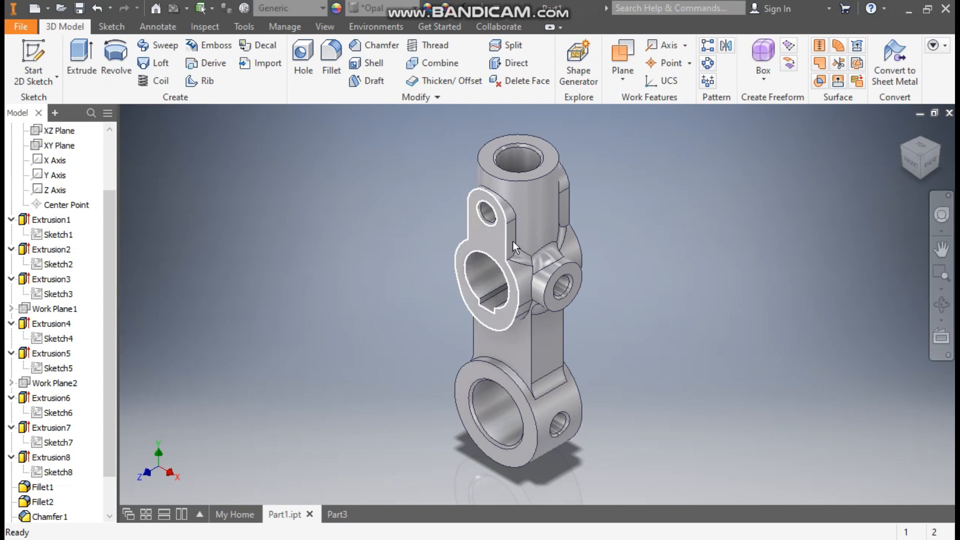
pyautogui.click(336, 513)
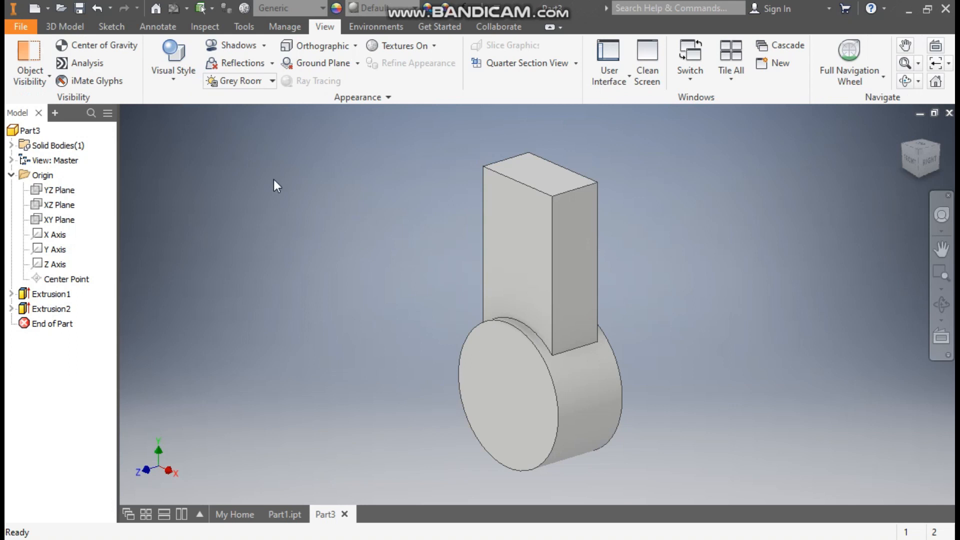
# Start a sketch on the XY plane and set the visual style to Wireframe.
pyautogui.click(57, 220)
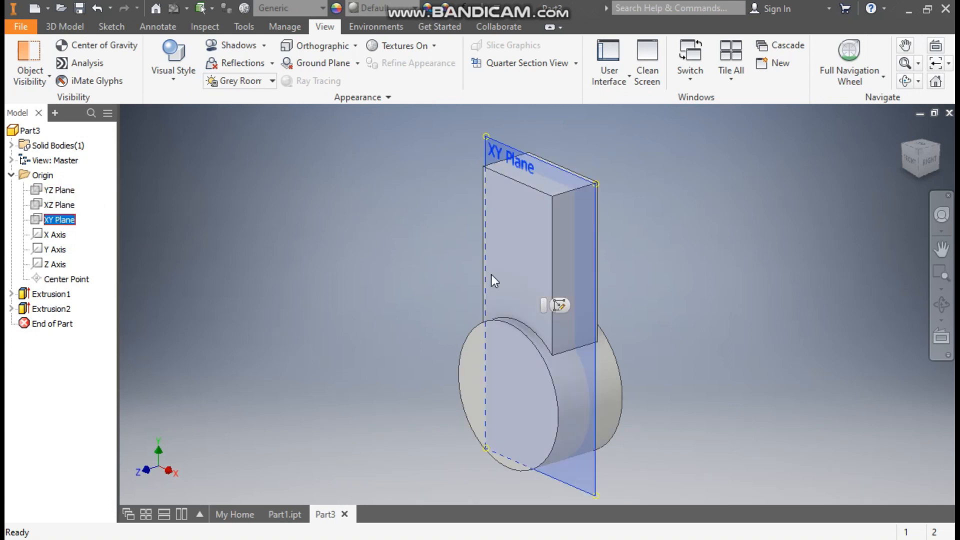
pyautogui.press('s')
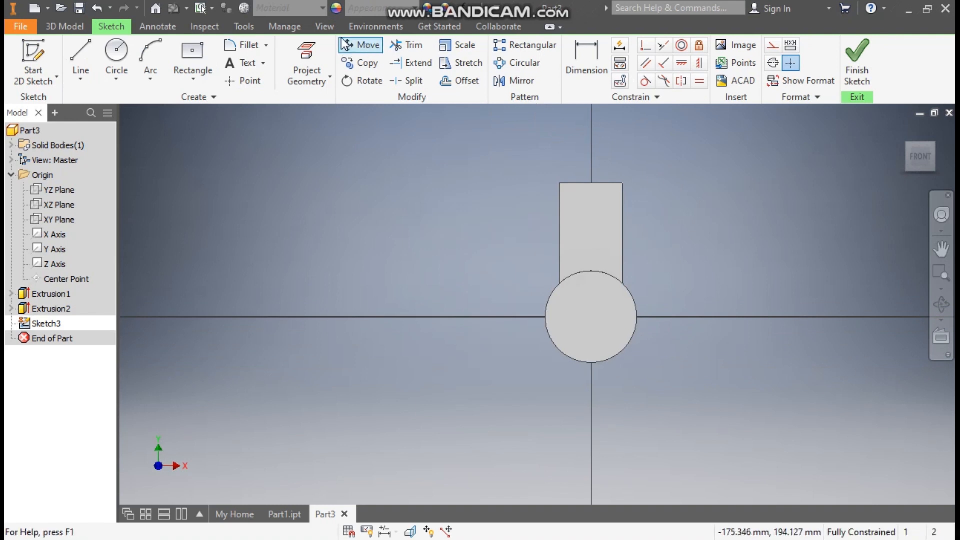
pyautogui.click(324, 28)
pyautogui.click(185, 81)
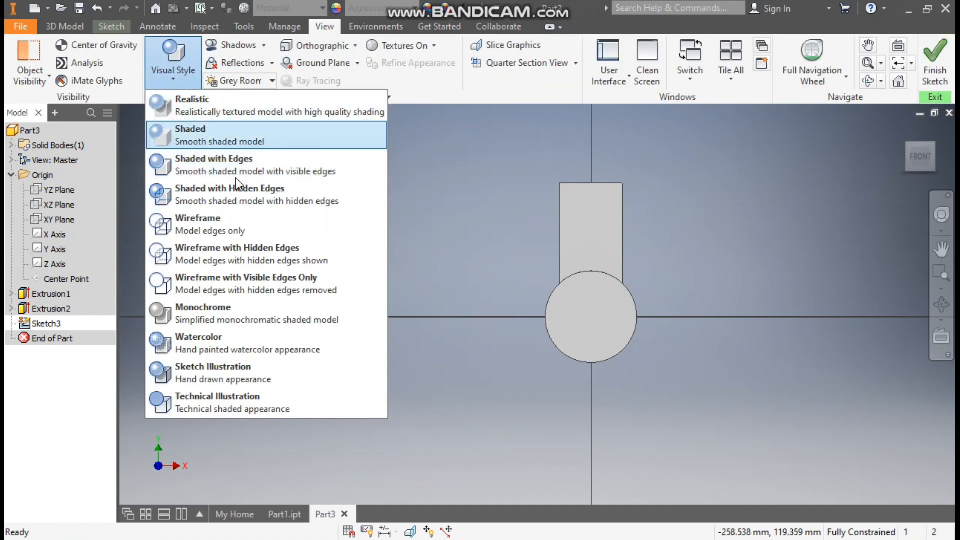
pyautogui.click(226, 221)
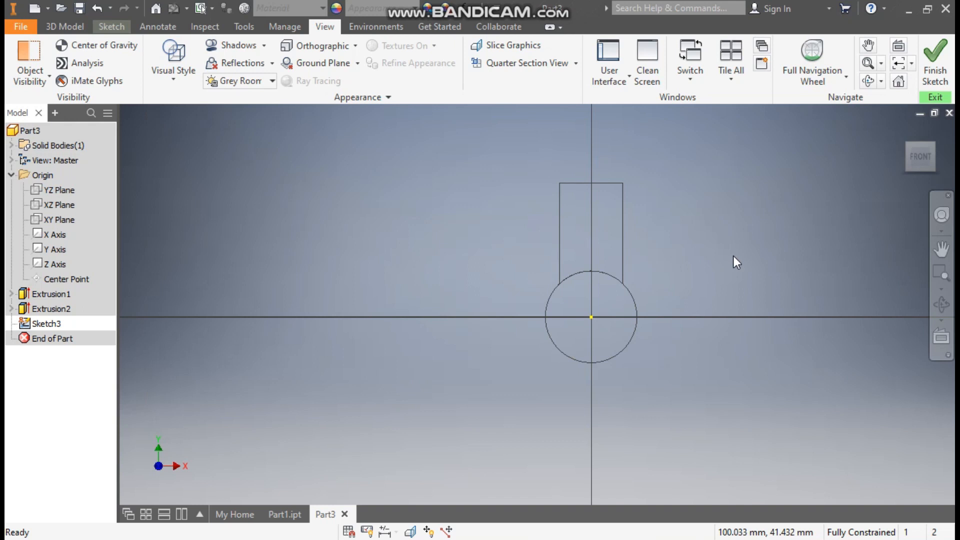
pyautogui.click(113, 28)
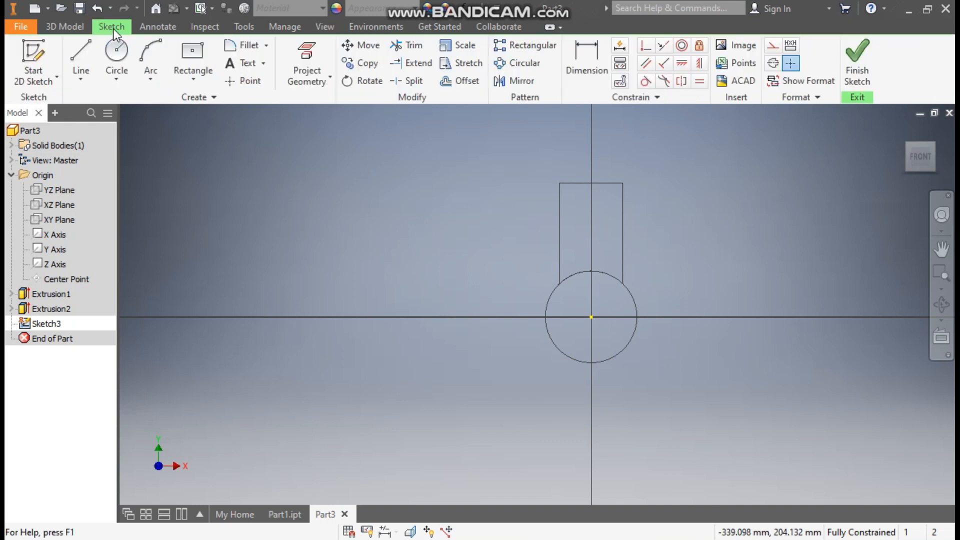
# Draw a 50 mm diameter circle centred on the midpoint of the arm's top edge.
pyautogui.click(114, 57)
pyautogui.click(591, 183)
pyautogui.write('50')
pyautogui.press('Return')
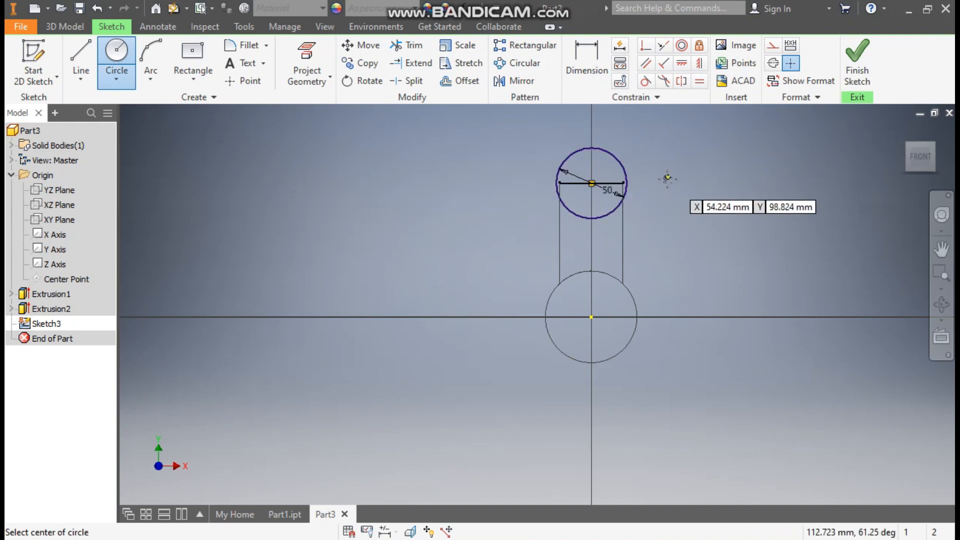
# Draw a 30 mm diameter circle about 84 mm directly above the centre of the 50 mm circle.
pyautogui.moveTo(668, 178); pyautogui.dragTo(633, 295, button='middle')
pyautogui.click(558, 182)
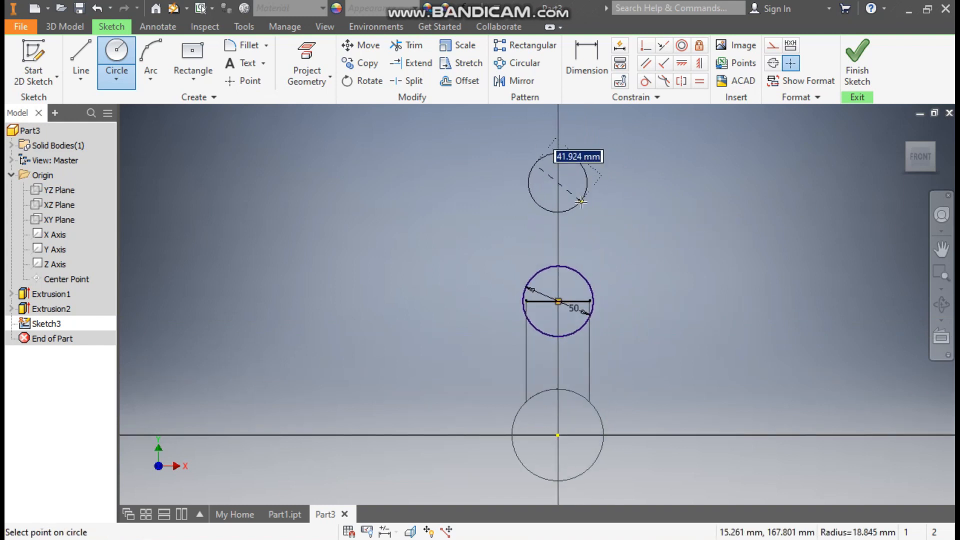
pyautogui.write('30')
pyautogui.press('Return')
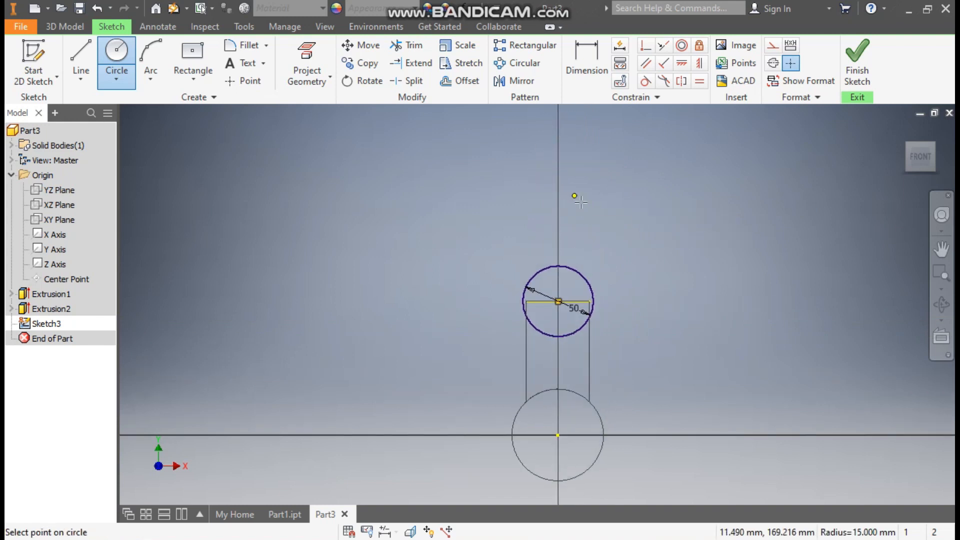
# Dimension the vertical distance between the centres of the two sketched circles as 4 mm.
pyautogui.click(596, 70)
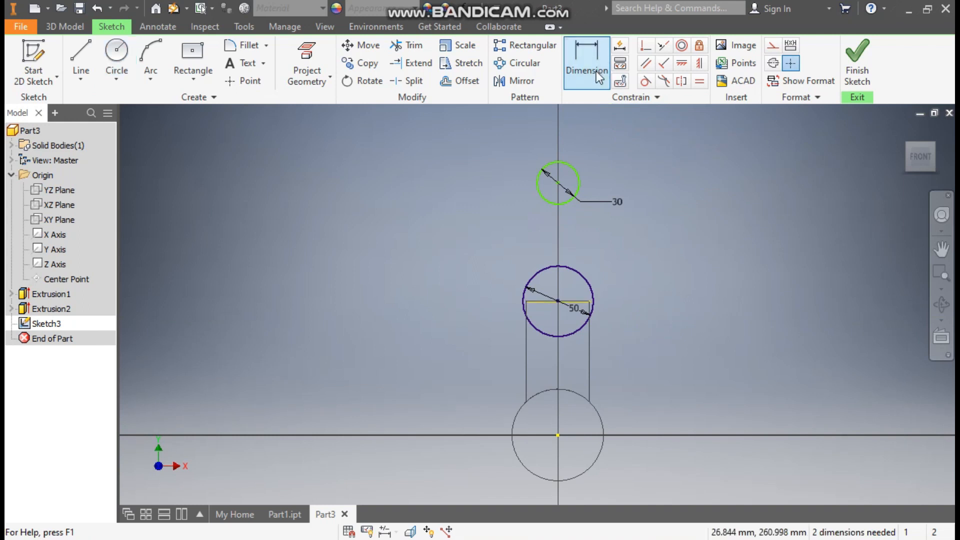
pyautogui.click(559, 185)
pyautogui.click(558, 299)
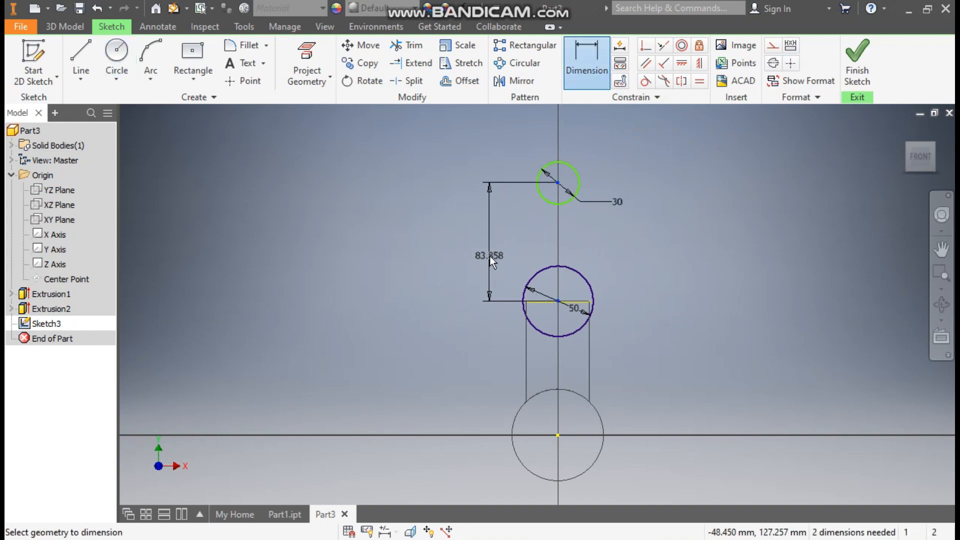
pyautogui.click(488, 255)
pyautogui.write('4')
pyautogui.press('Return')
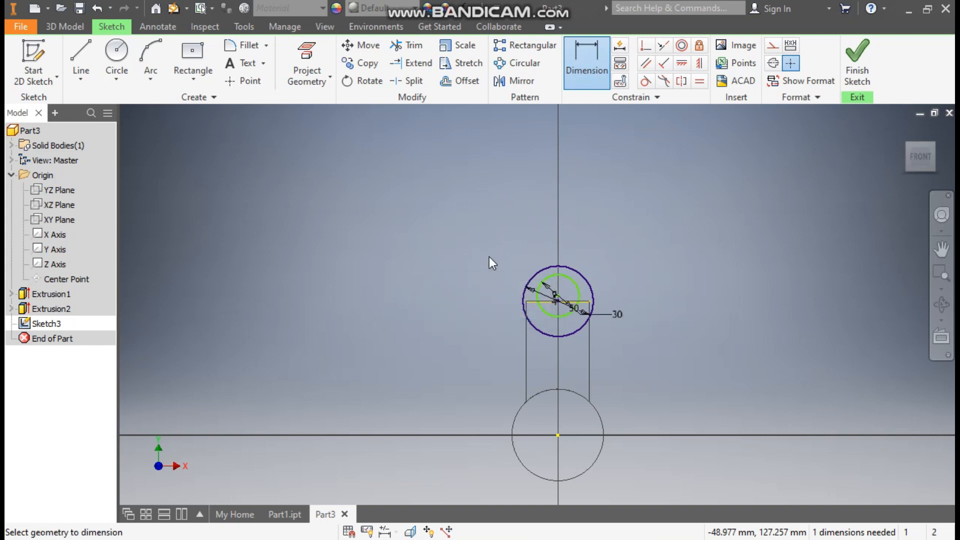
# Set the vertical distance between the two circle centres to 45 mm.
pyautogui.scroll(3, 530, 280)
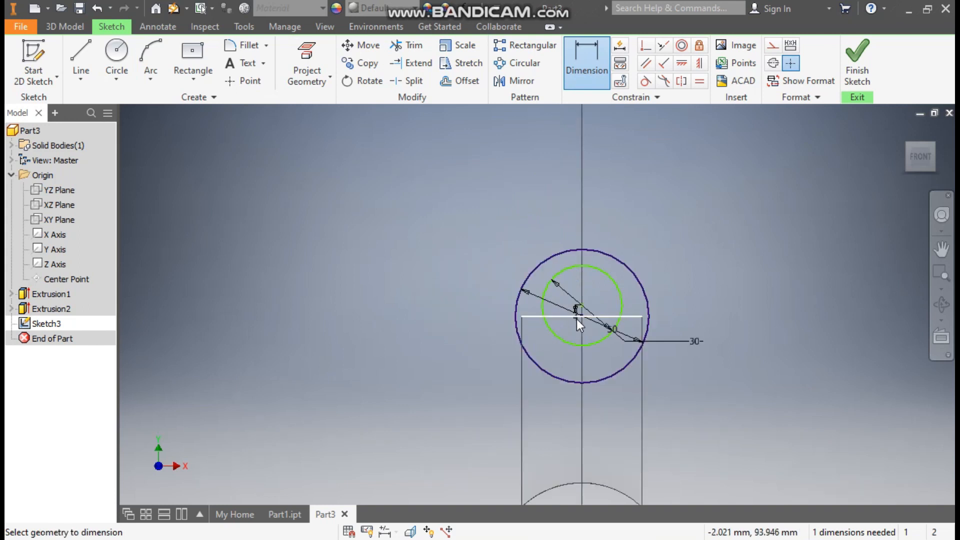
pyautogui.press('Escape')
pyautogui.scroll(3, 577, 319)
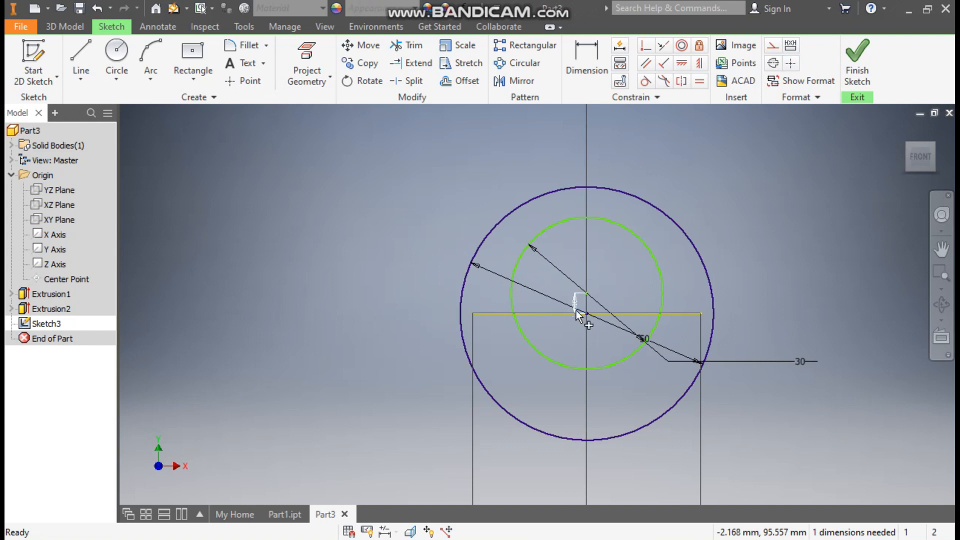
pyautogui.doubleClick(575, 310)
pyautogui.write('45')
pyautogui.press('Return')
pyautogui.moveTo(587, 260); pyautogui.dragTo(580, 312, button='middle')
pyautogui.scroll(-2, 581, 312)
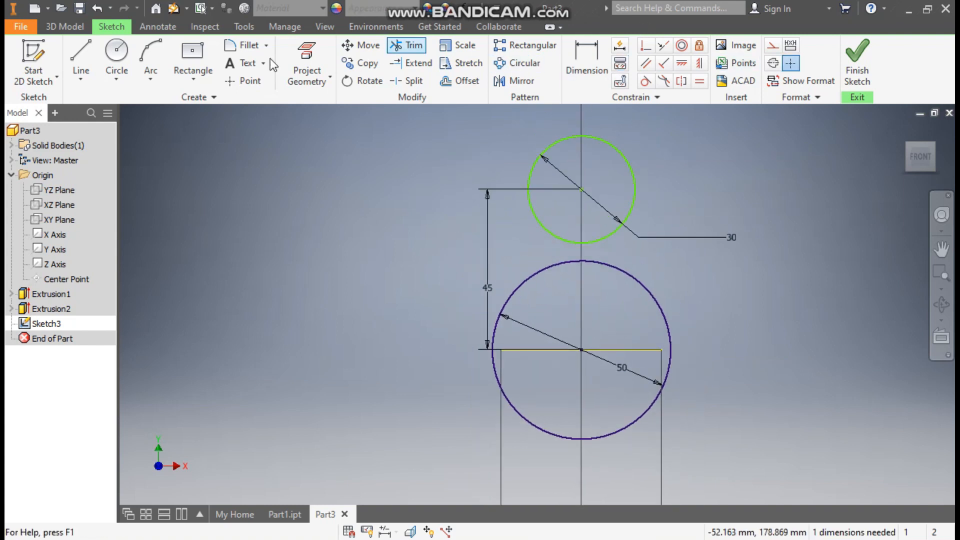
# Draw a vertical line about 25 mm long from each side of the 30 mm circle down to the 50 mm circle.
pyautogui.click(80, 56)
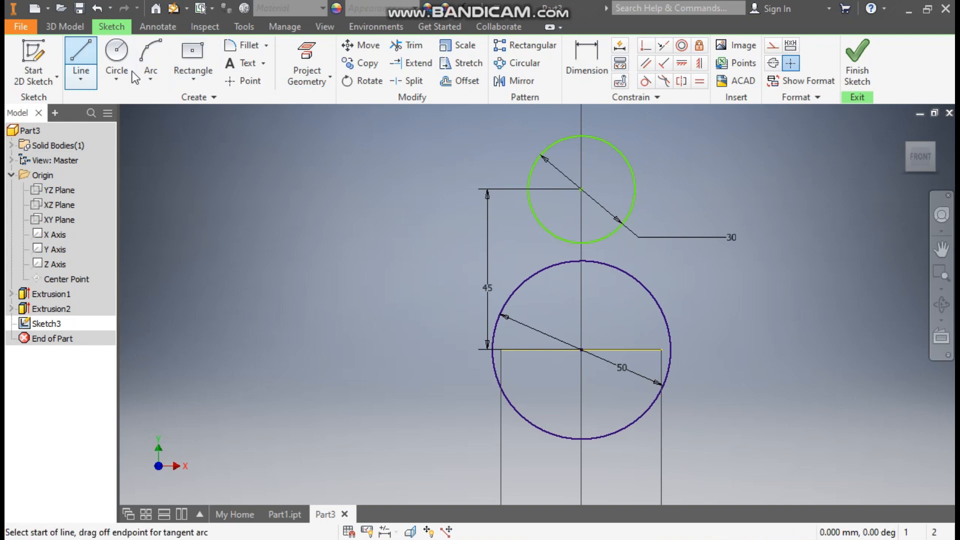
pyautogui.click(527, 189)
pyautogui.doubleClick(527, 278)
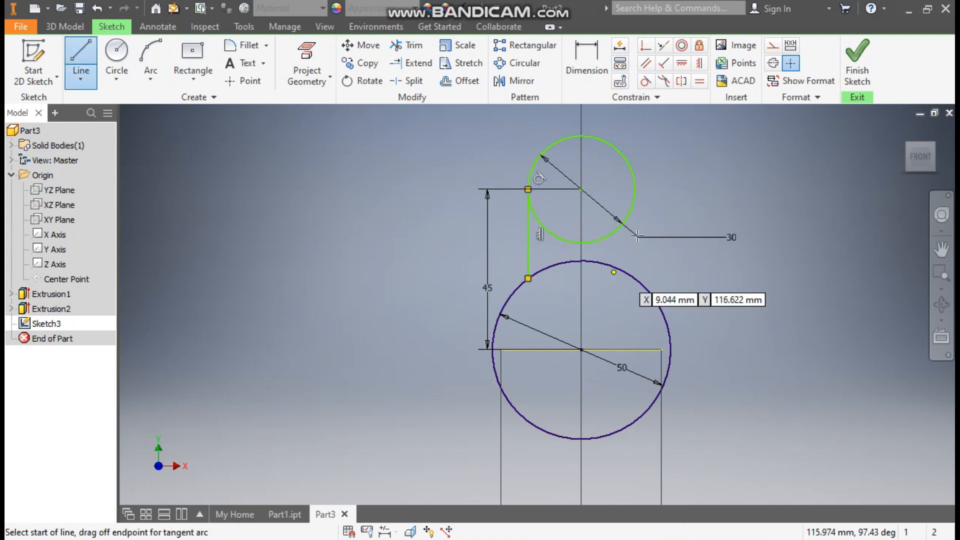
pyautogui.click(634, 189)
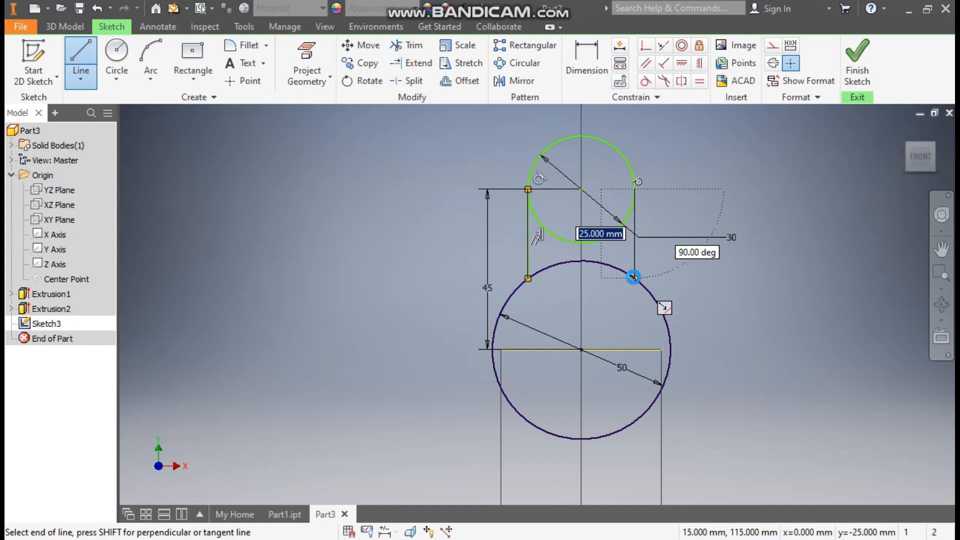
pyautogui.doubleClick(634, 277)
pyautogui.press('Escape')
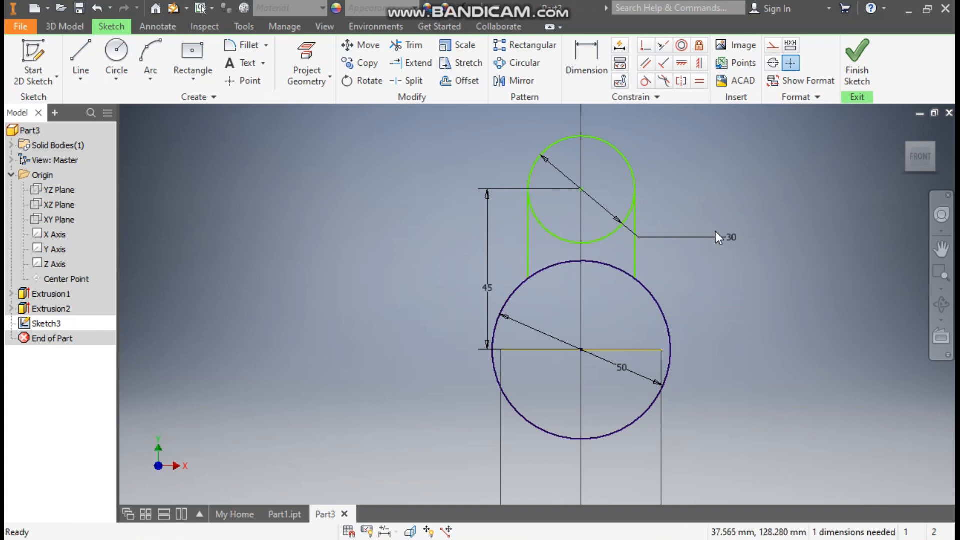
# Constrain the centre of the 30 mm circle vertically in line with the centre of the 50 mm circle.
pyautogui.click(699, 65)
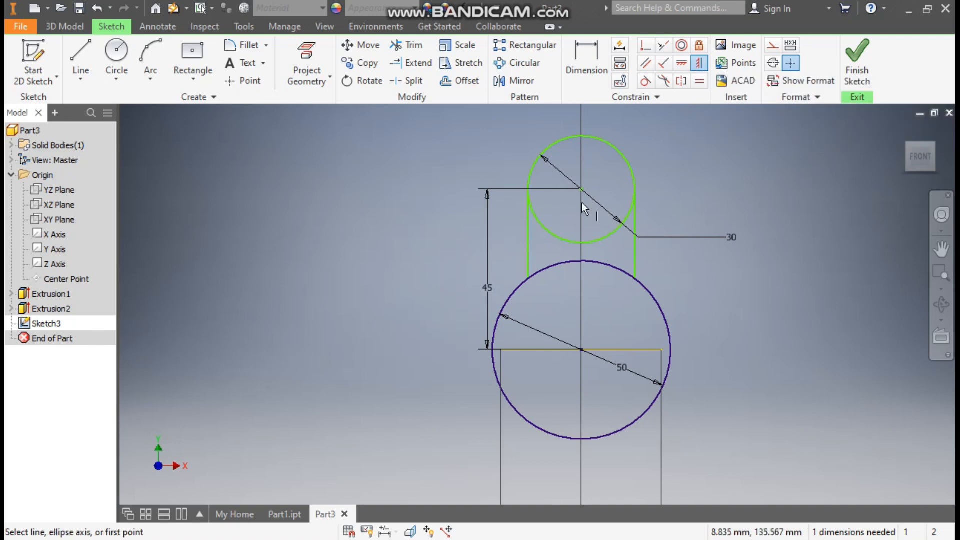
pyautogui.click(581, 189)
pyautogui.click(582, 349)
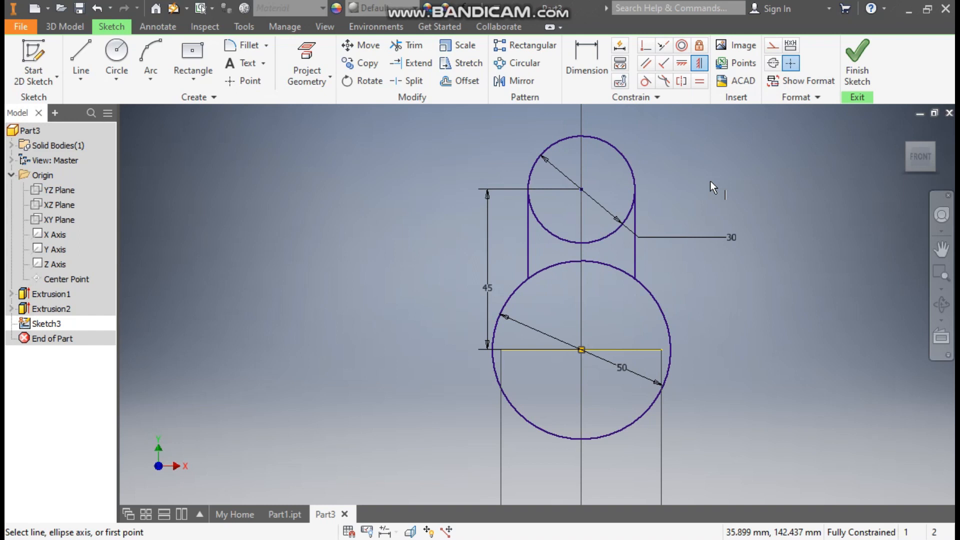
# Draw three connected lines joining the 50 mm circle's two side points through a horizontal bottom line about 25 mm long, about 38 mm below its centre.
pyautogui.moveTo(726, 252); pyautogui.dragTo(710, 184, button='middle')
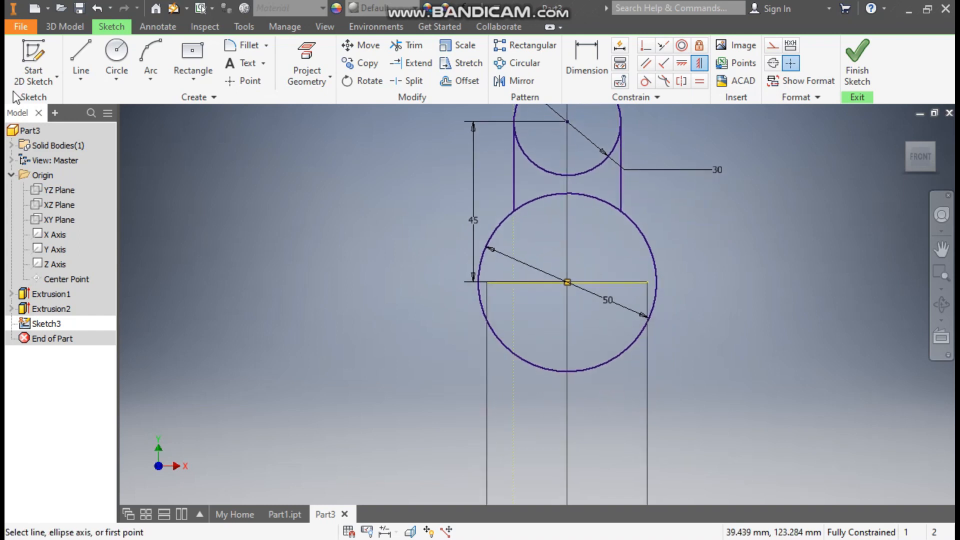
pyautogui.click(78, 60)
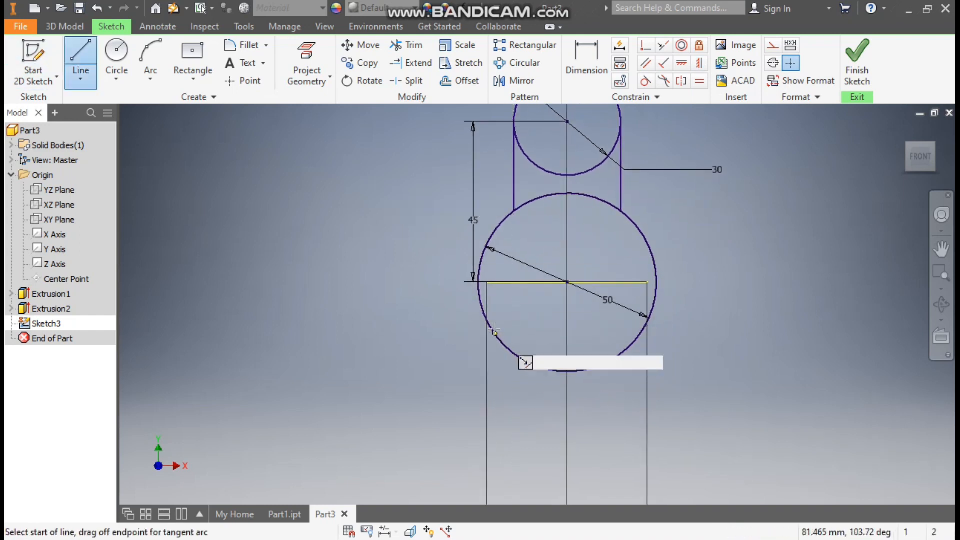
pyautogui.click(477, 282)
pyautogui.click(521, 417)
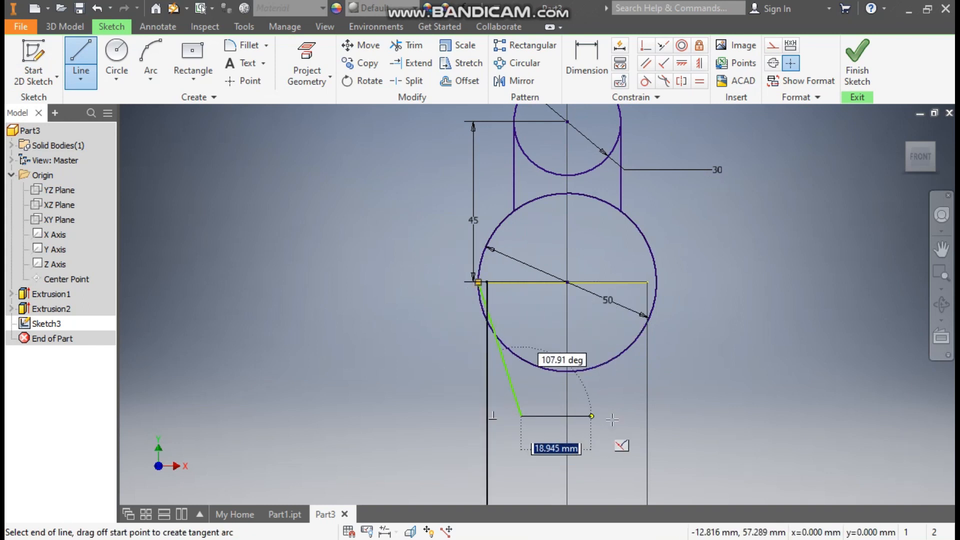
pyautogui.click(610, 416)
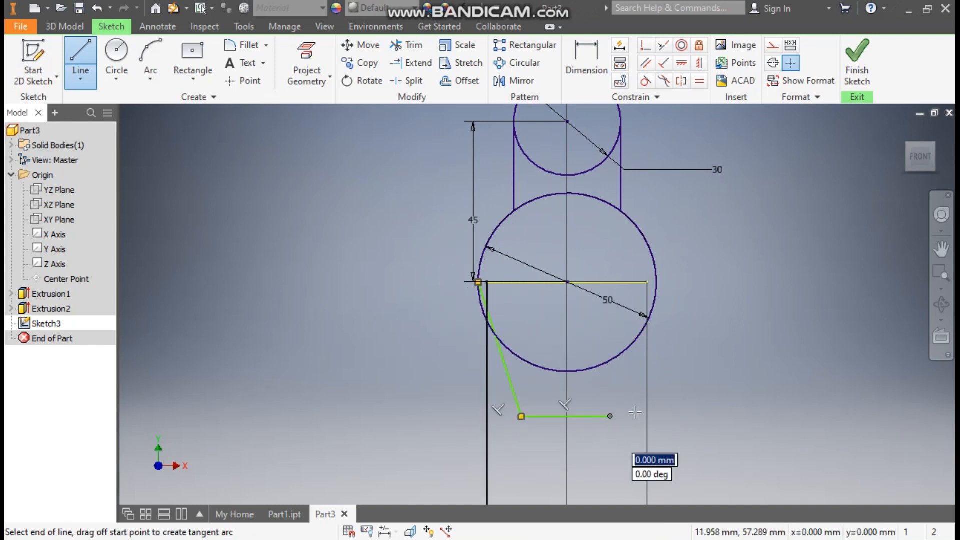
pyautogui.doubleClick(656, 282)
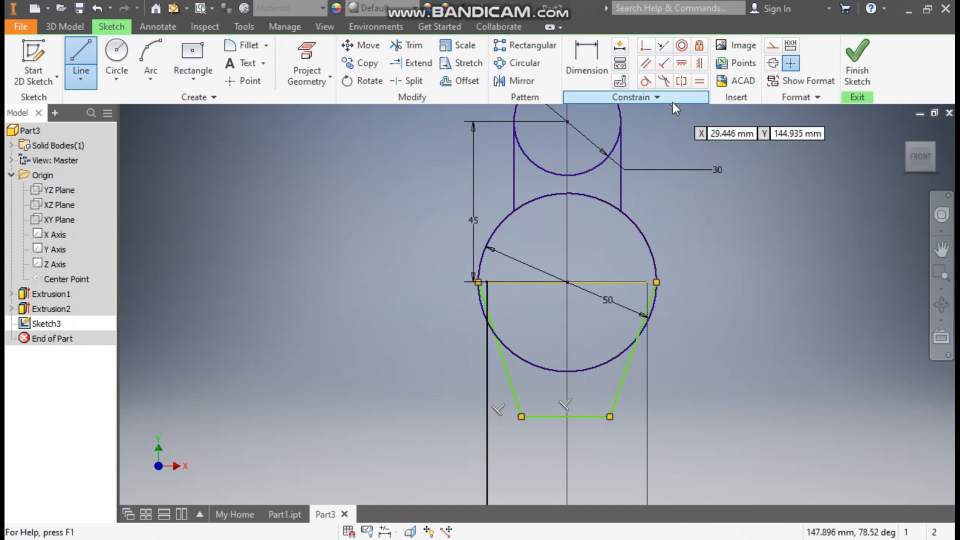
# Make both slanted lines tangent to the 50 mm circle.
pyautogui.click(644, 81)
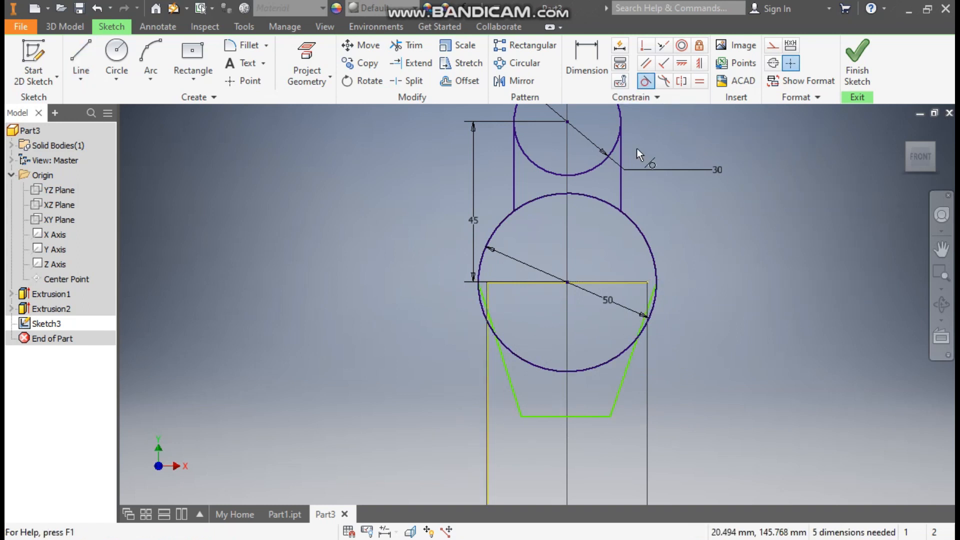
pyautogui.click(506, 362)
pyautogui.click(513, 350)
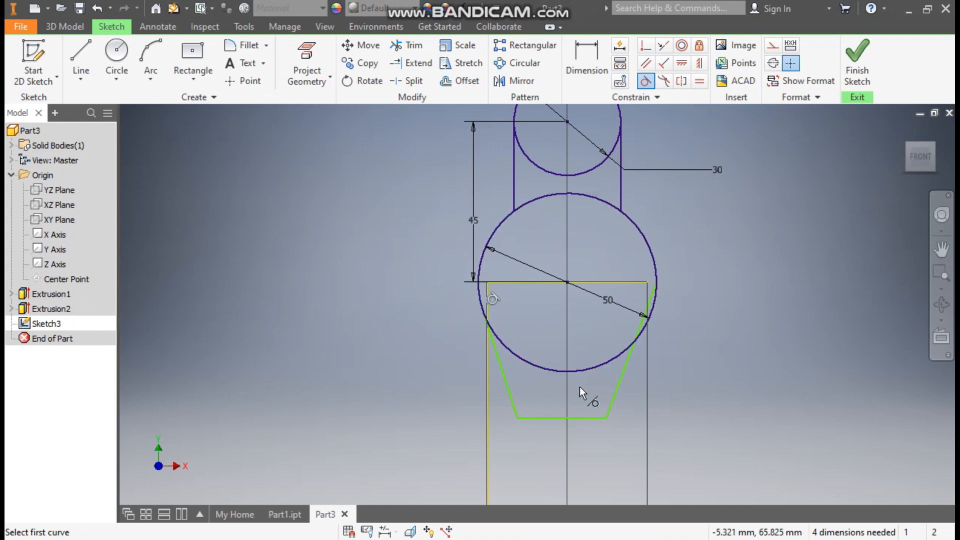
pyautogui.click(628, 379)
pyautogui.click(656, 274)
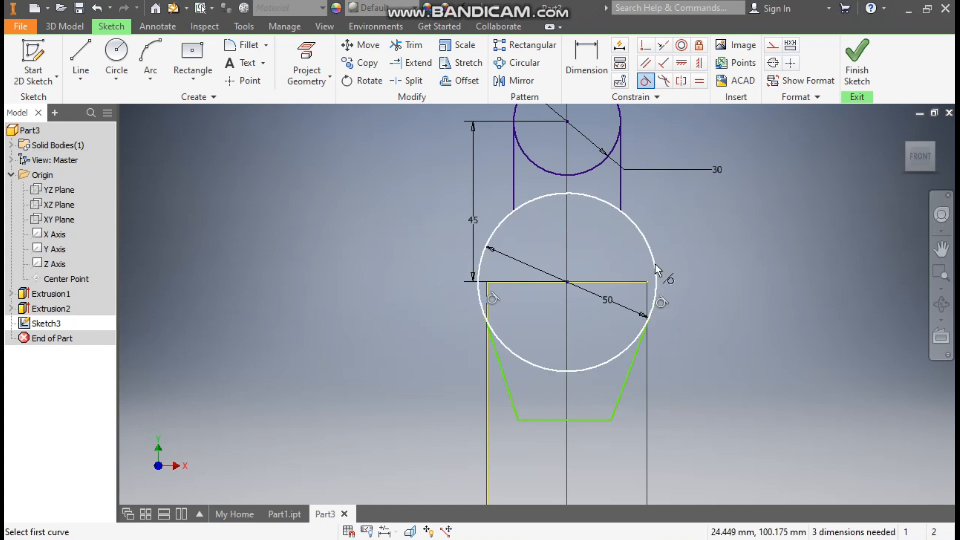
# Dimension the horizontal bottom line 35 mm below the arm's top edge.
pyautogui.click(586, 63)
pyautogui.click(580, 420)
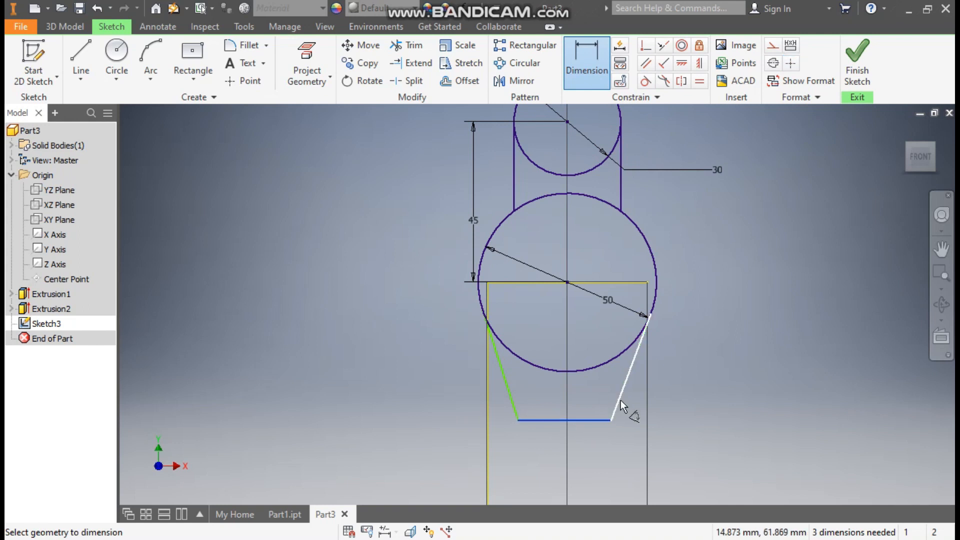
pyautogui.click(601, 282)
pyautogui.click(712, 367)
pyautogui.write('35')
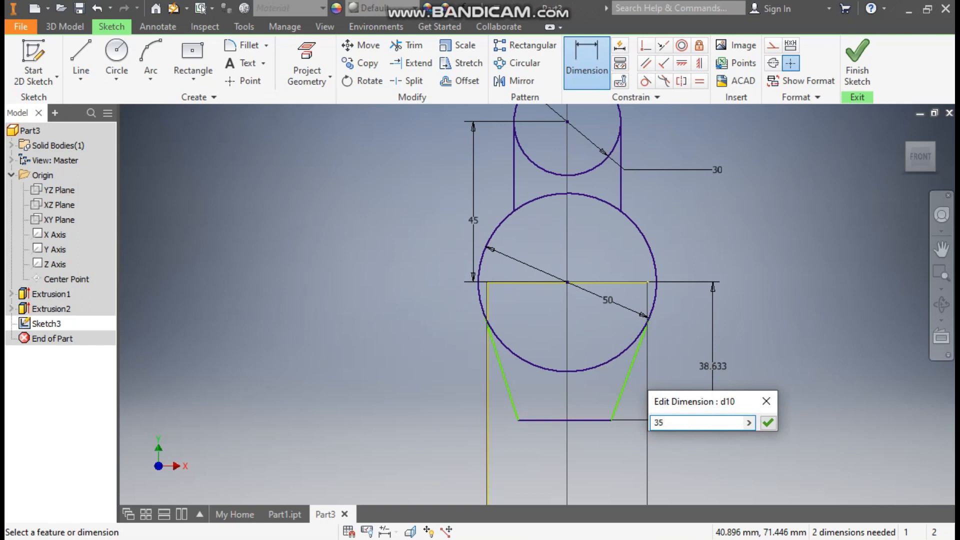
pyautogui.press('Return')
pyautogui.press('Escape')
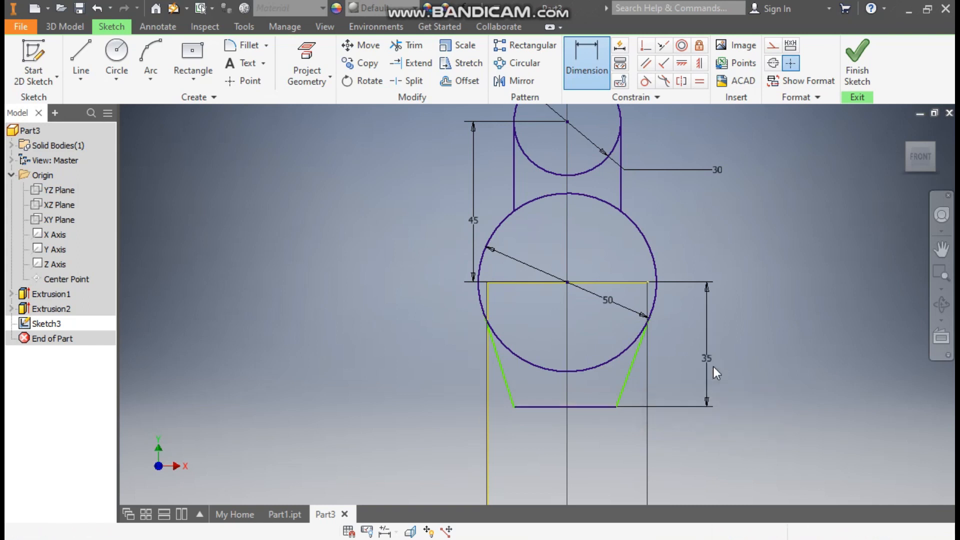
# Constrain the bottom line's midpoint vertically in line with the centre of the 50 mm circle.
pyautogui.click(699, 66)
pyautogui.click(567, 282)
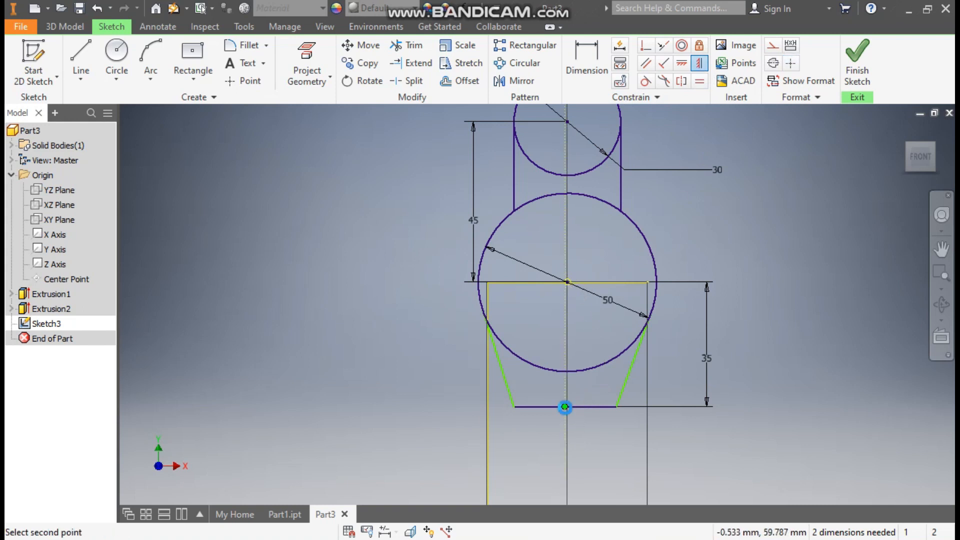
pyautogui.click(565, 407)
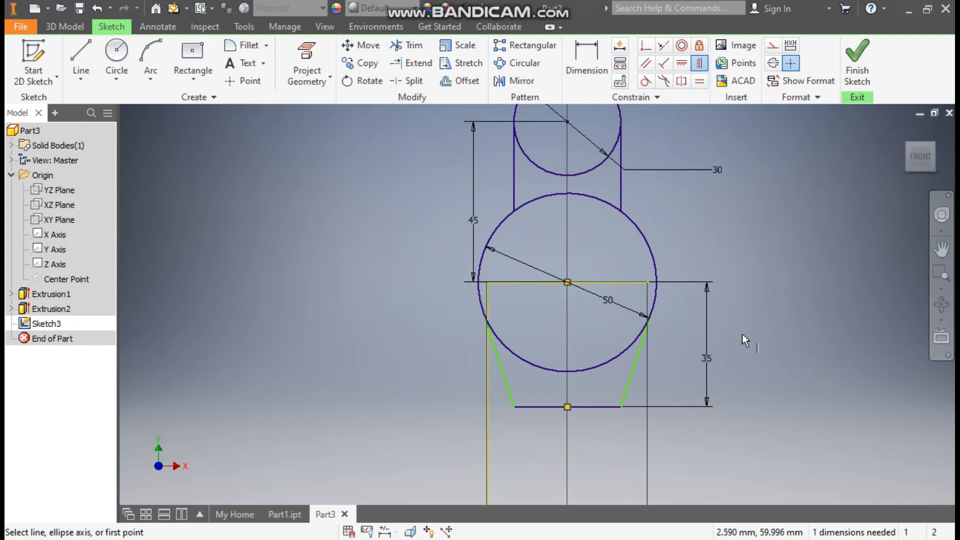
pyautogui.press('Escape')
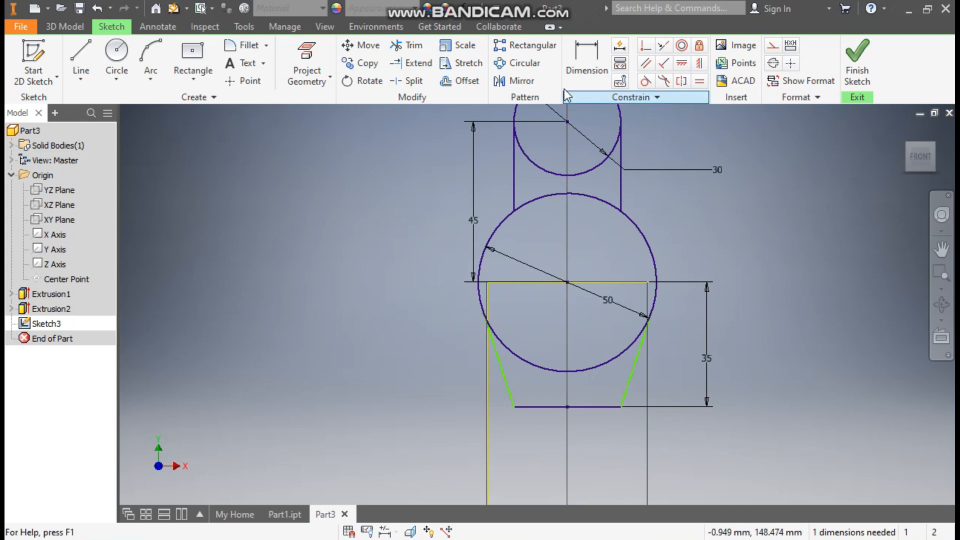
# Dimension the profile's horizontal bottom line to a length of 30 mm.
pyautogui.click(586, 64)
pyautogui.click(590, 405)
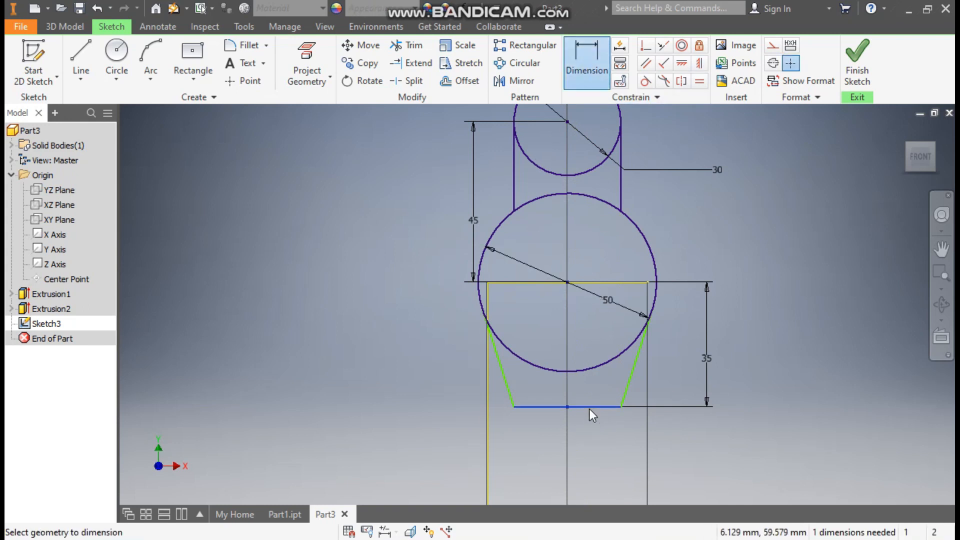
pyautogui.click(590, 431)
pyautogui.write('30')
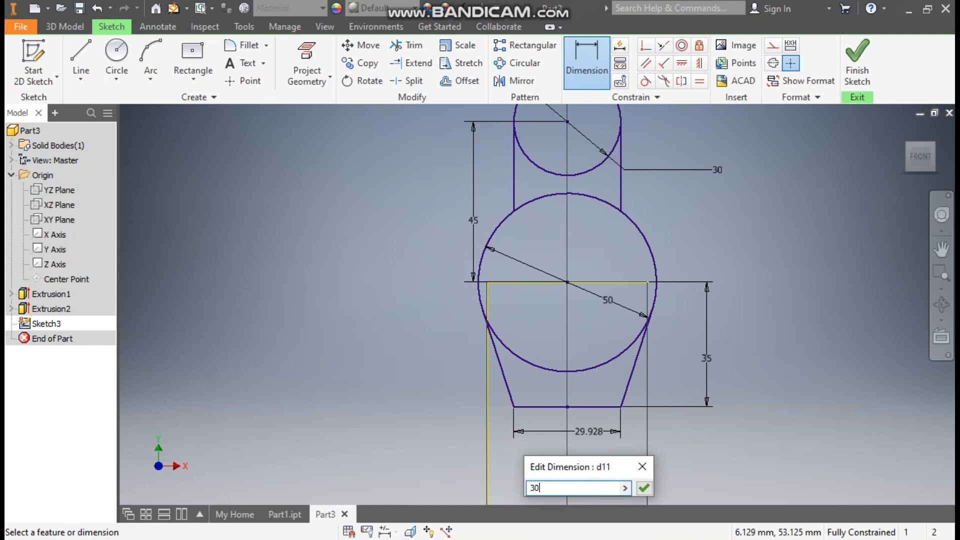
pyautogui.press('Return')
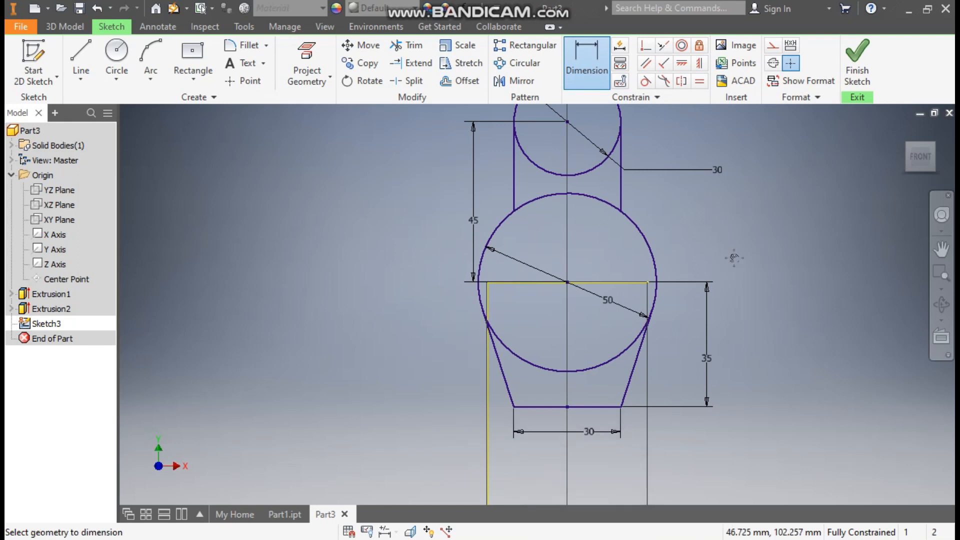
pyautogui.scroll(1, 734, 258)
pyautogui.moveTo(734, 258); pyautogui.dragTo(715, 285, button='middle')
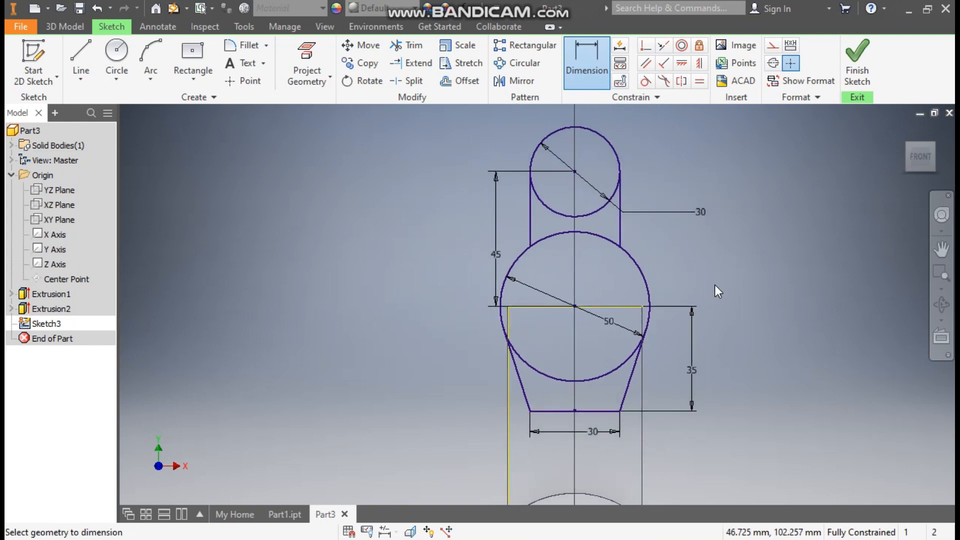
pyautogui.press('Escape')
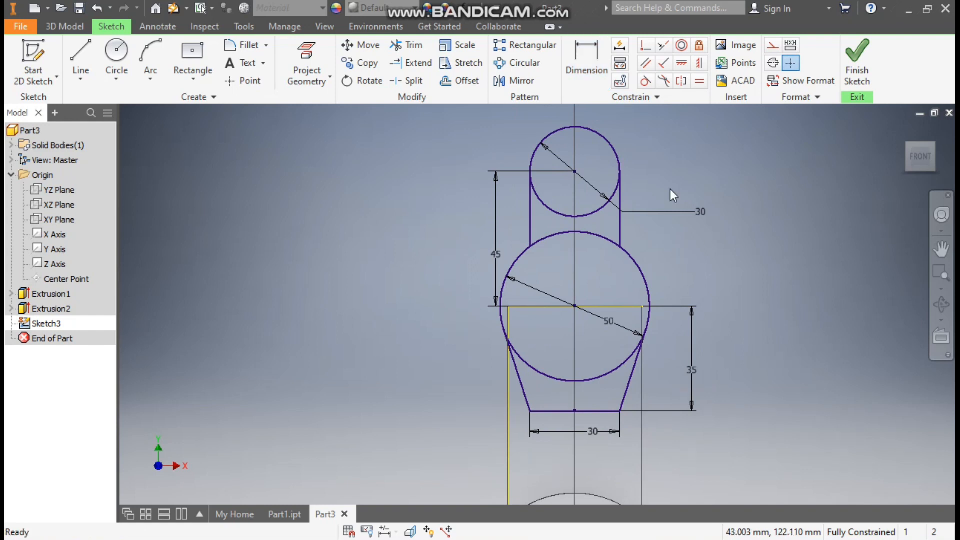
# Trim the inner arcs of the 30 mm and 50 mm circles to leave one closed outer profile.
pyautogui.click(406, 45)
pyautogui.click(546, 210)
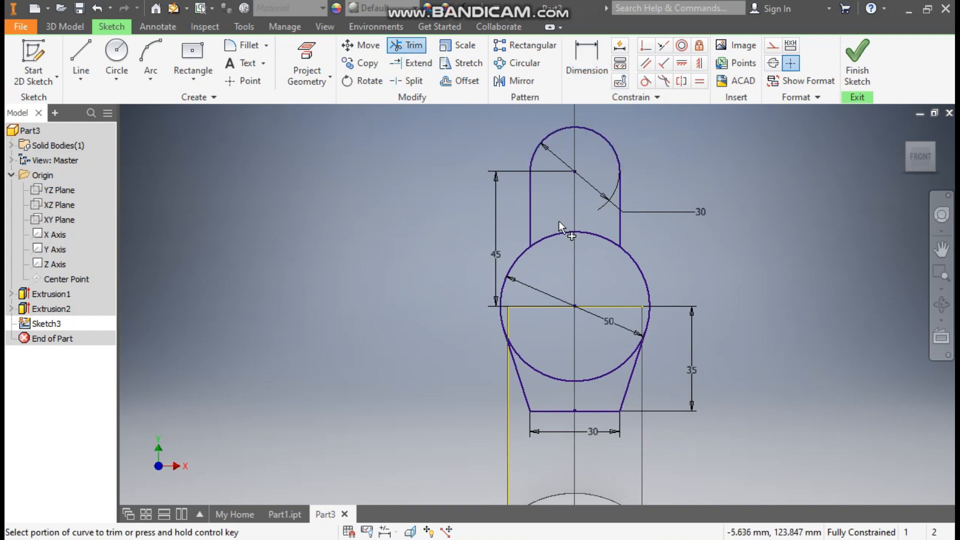
pyautogui.click(589, 376)
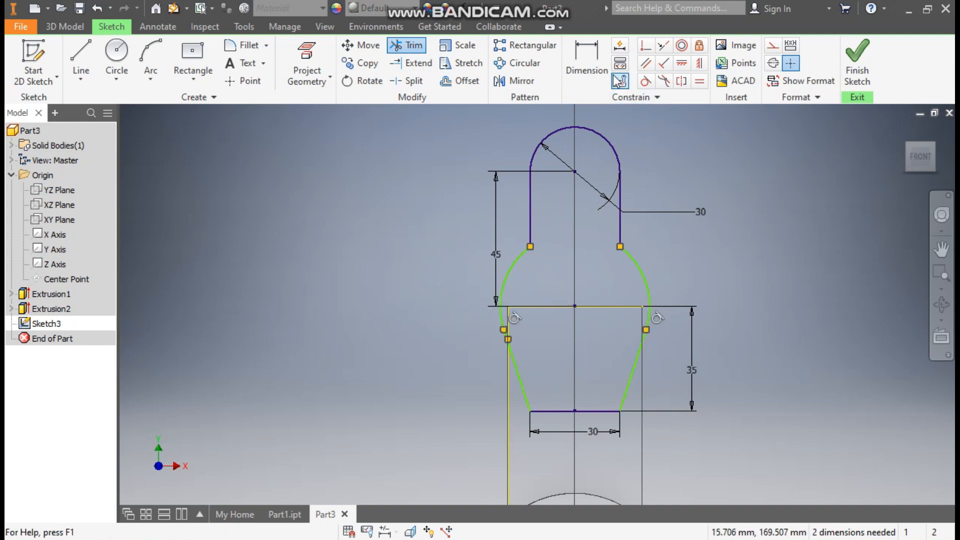
# Dimension both remaining side arcs of the trimmed lower circle with a 25 mm radius.
pyautogui.click(586, 60)
pyautogui.click(646, 273)
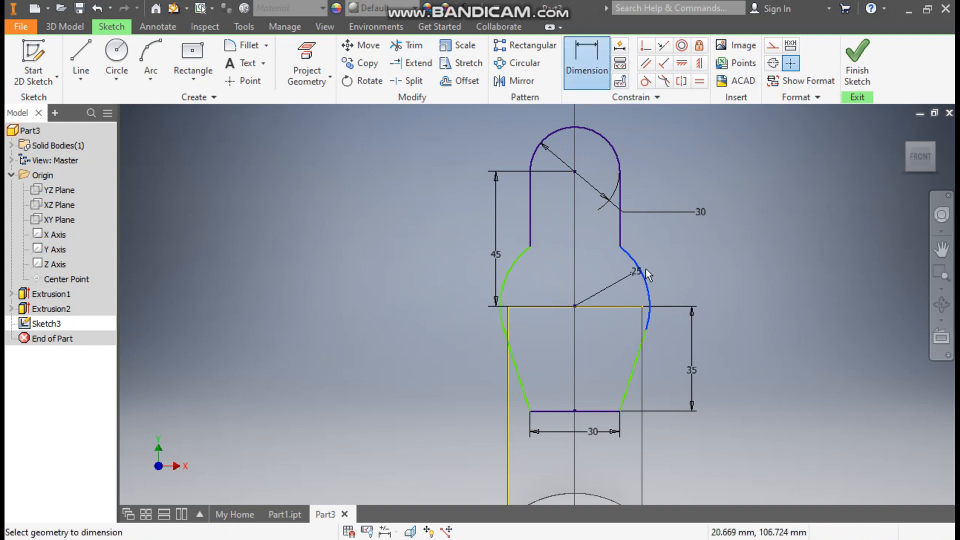
pyautogui.click(679, 248)
pyautogui.click(730, 304)
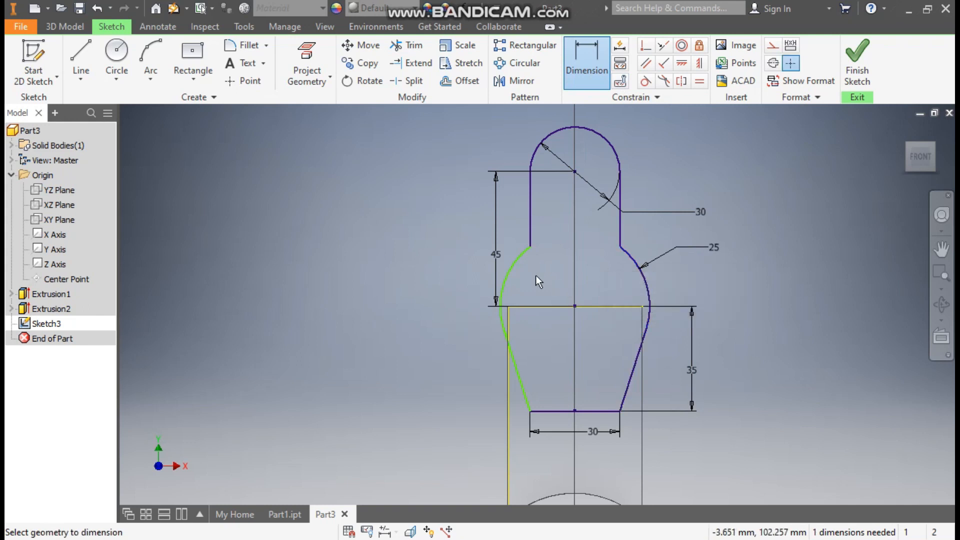
pyautogui.click(510, 275)
pyautogui.click(440, 254)
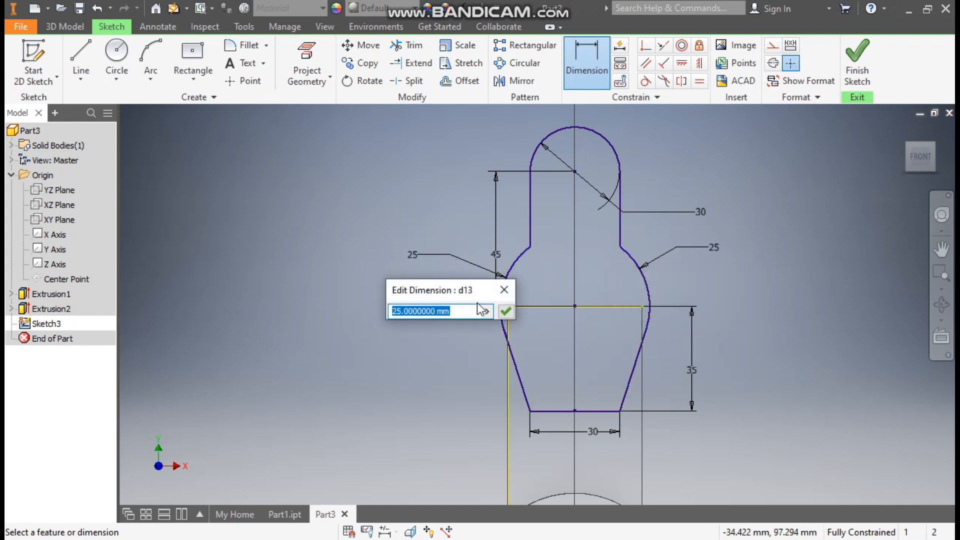
pyautogui.click(505, 311)
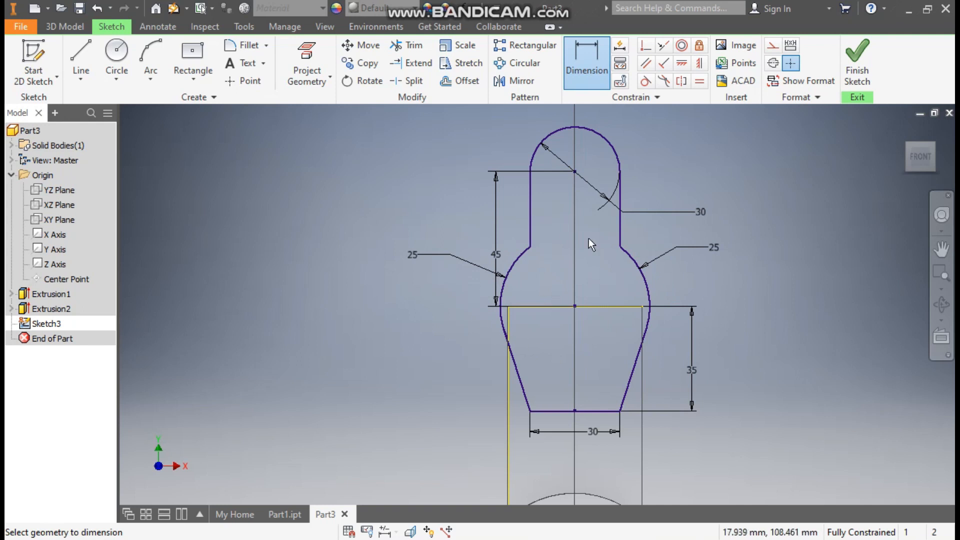
pyautogui.click(718, 251)
# Extrude the closed profile 50 mm symmetrically about its sketch plane as a join, and switch the model display to shaded with edges.
pyautogui.moveTo(769, 227)
pyautogui.mouseDown(button='middle')
pyautogui.moveTo(742, 236)
pyautogui.moveTo(724, 187)
pyautogui.mouseUp(button='middle')
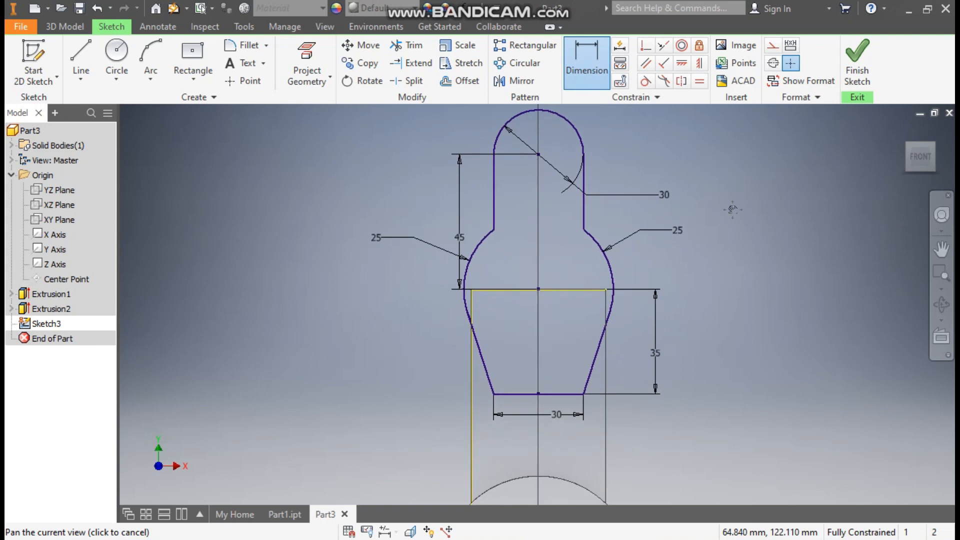
pyautogui.click(74, 30)
pyautogui.click(76, 65)
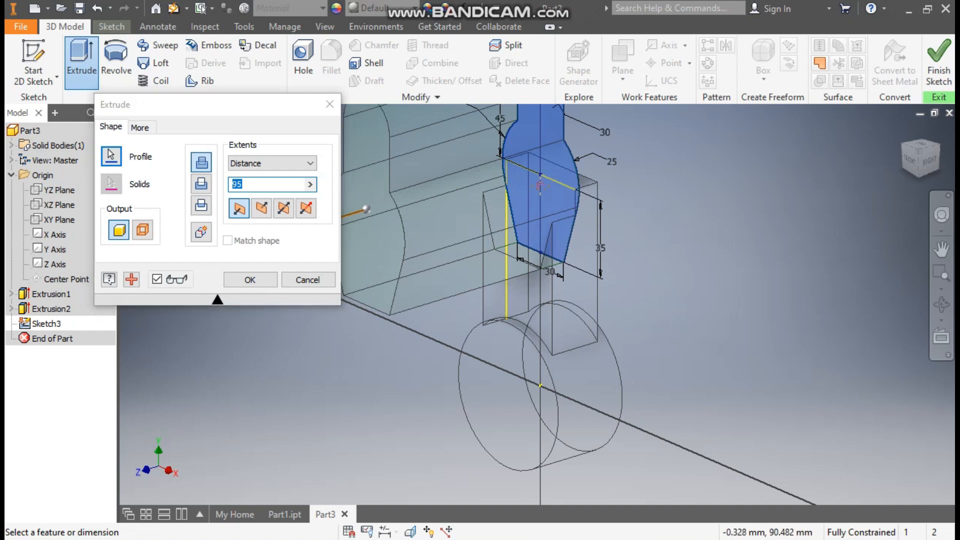
pyautogui.click(250, 186)
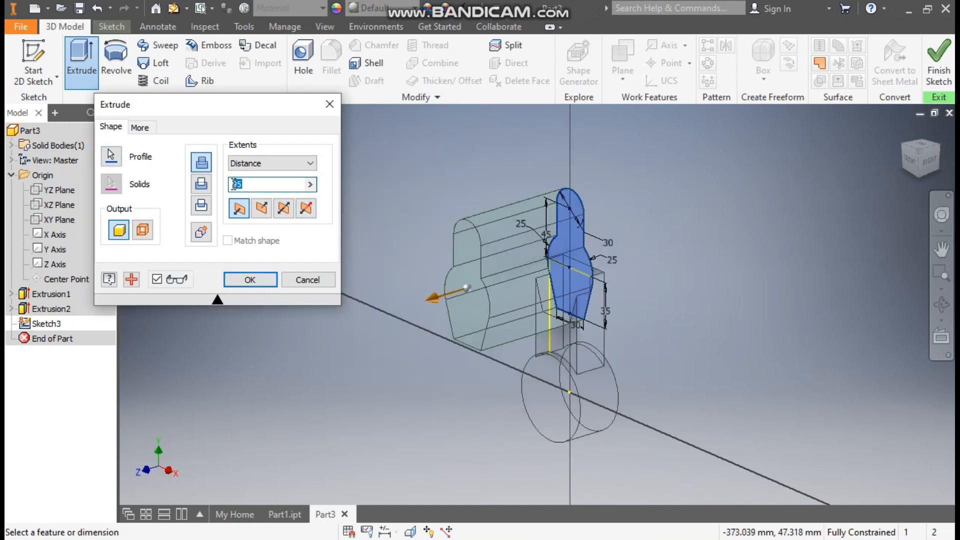
pyautogui.write('50')
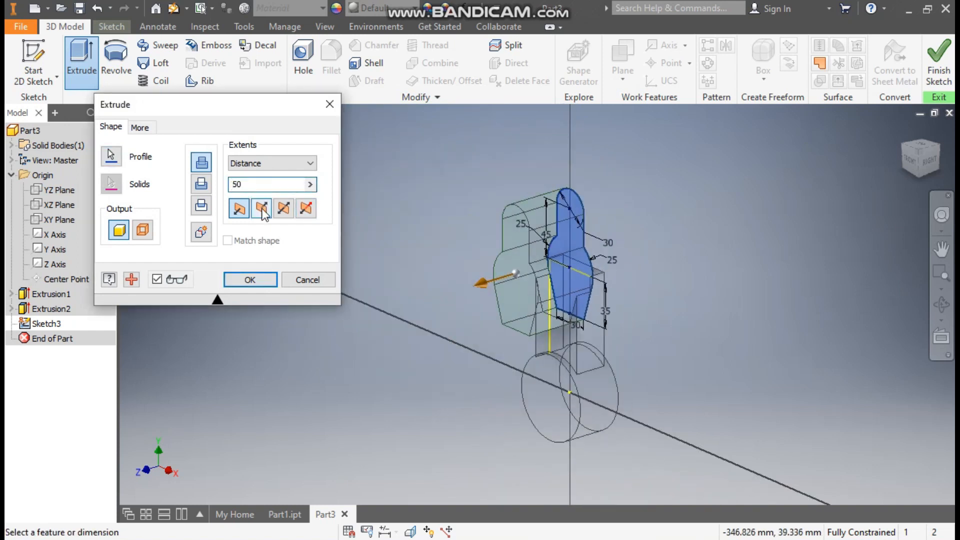
pyautogui.click(283, 209)
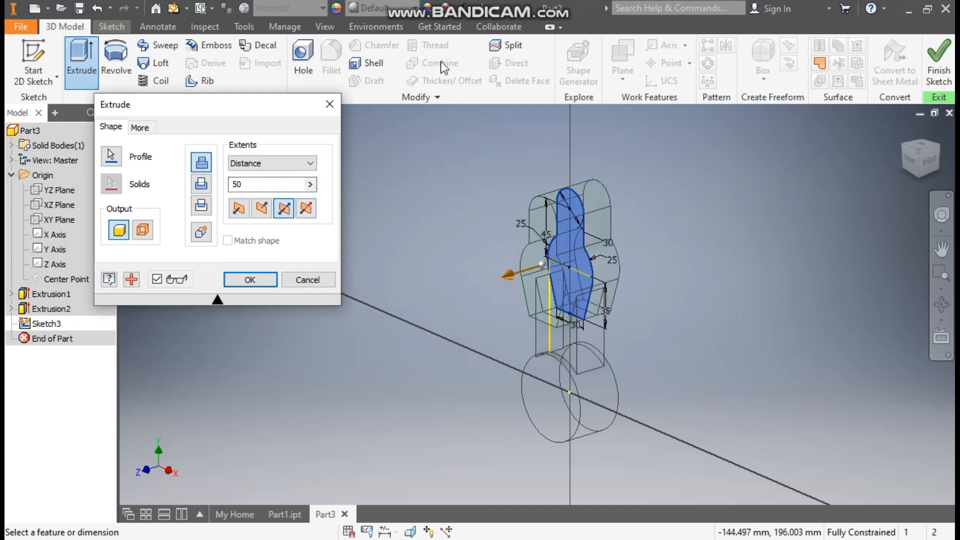
pyautogui.click(327, 27)
pyautogui.click(188, 80)
pyautogui.click(205, 167)
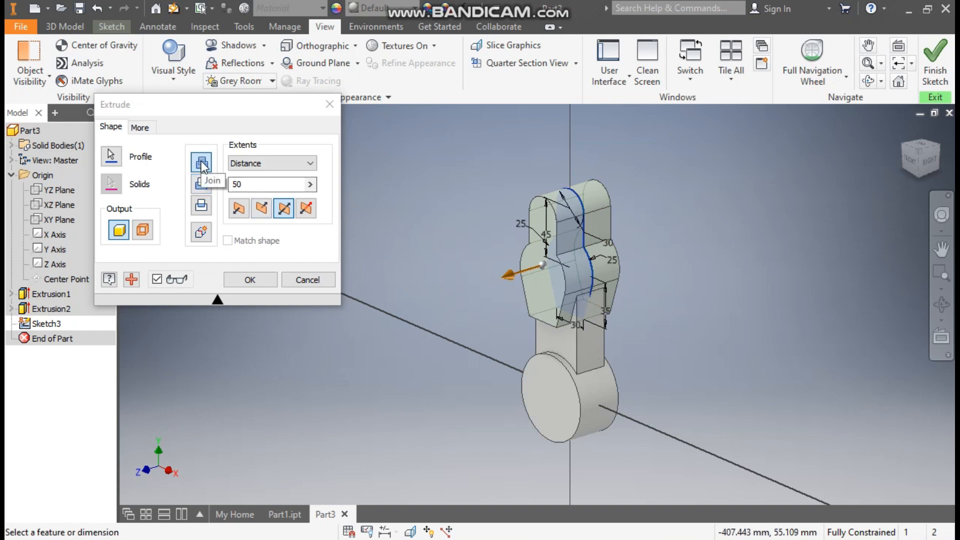
pyautogui.click(259, 280)
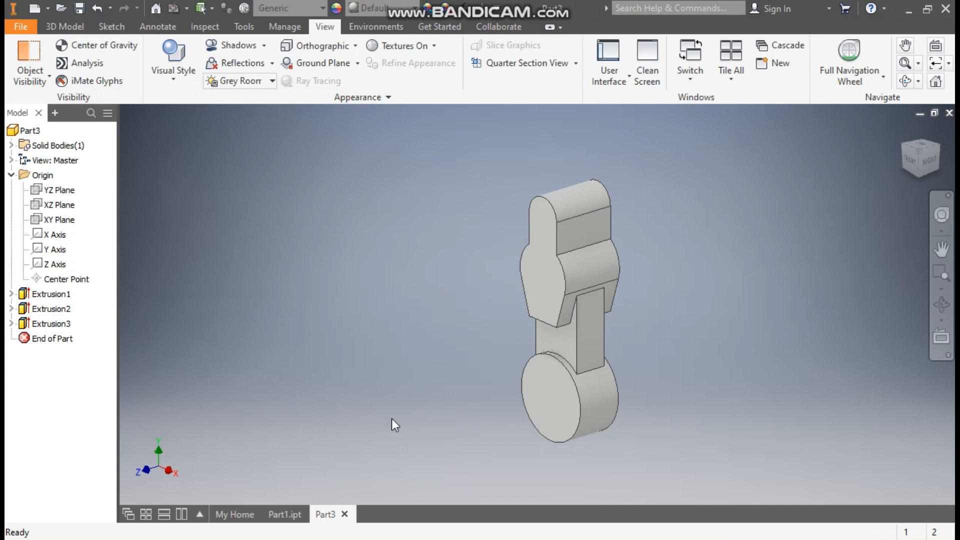
# Check the reference part Part1.ipt, return to Part3, and create a work plane offset 165 mm above the XZ Plane.
pyautogui.click(282, 511)
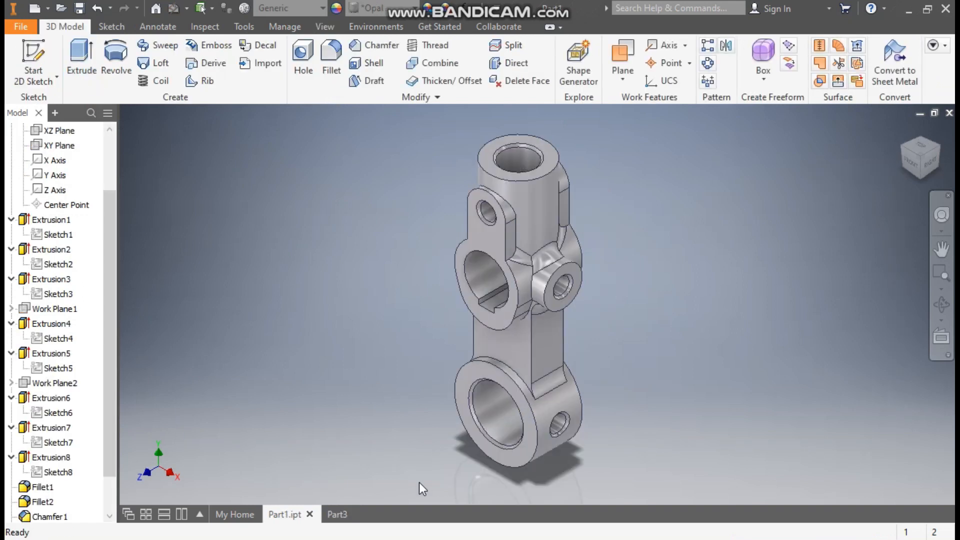
pyautogui.click(340, 513)
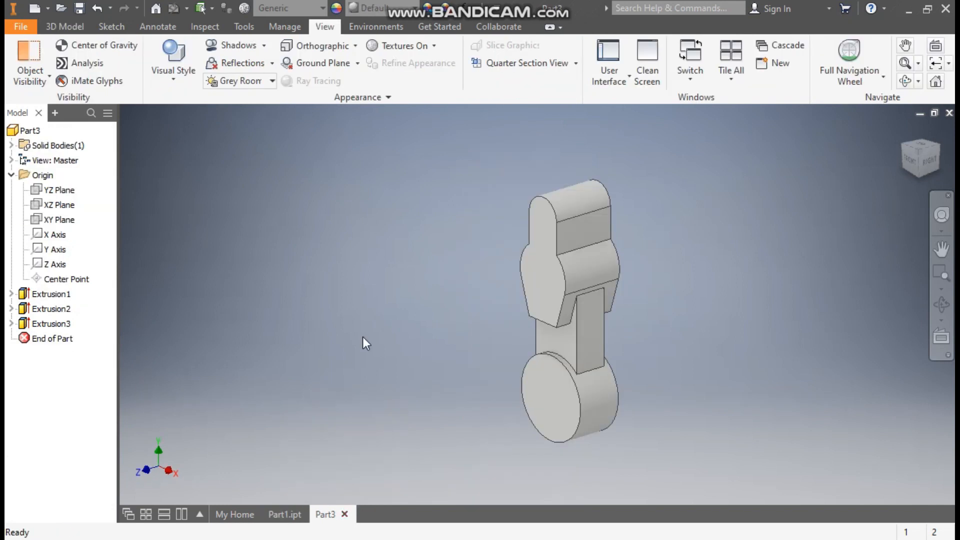
pyautogui.click(60, 205)
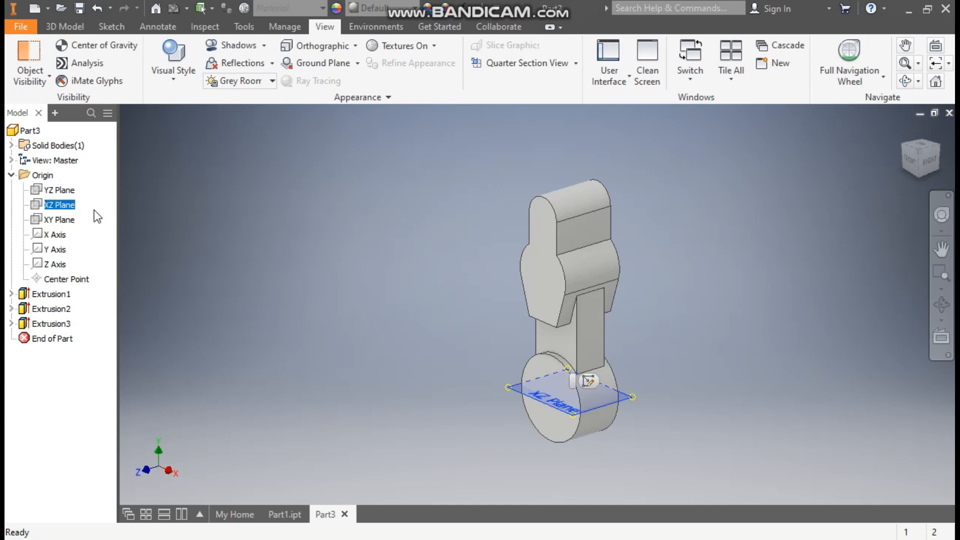
pyautogui.click(70, 26)
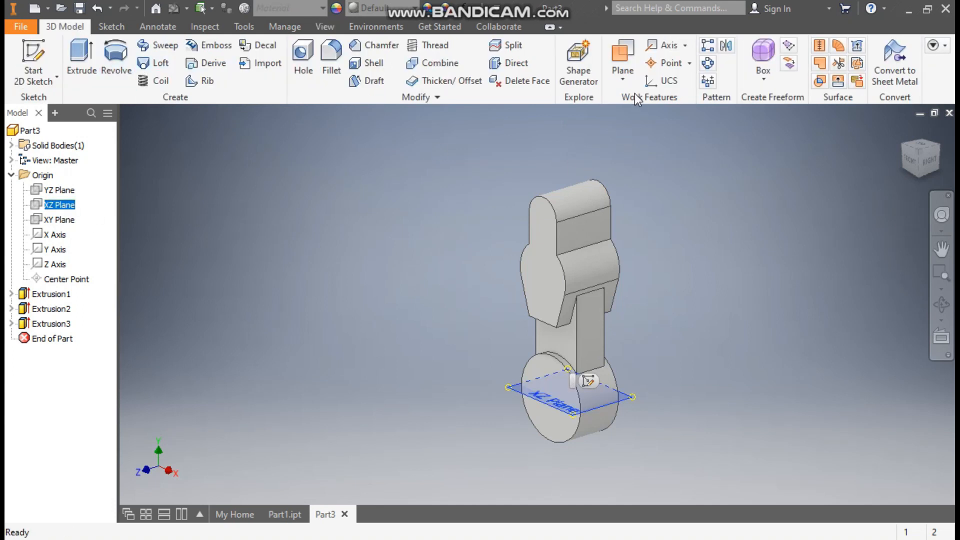
pyautogui.click(624, 78)
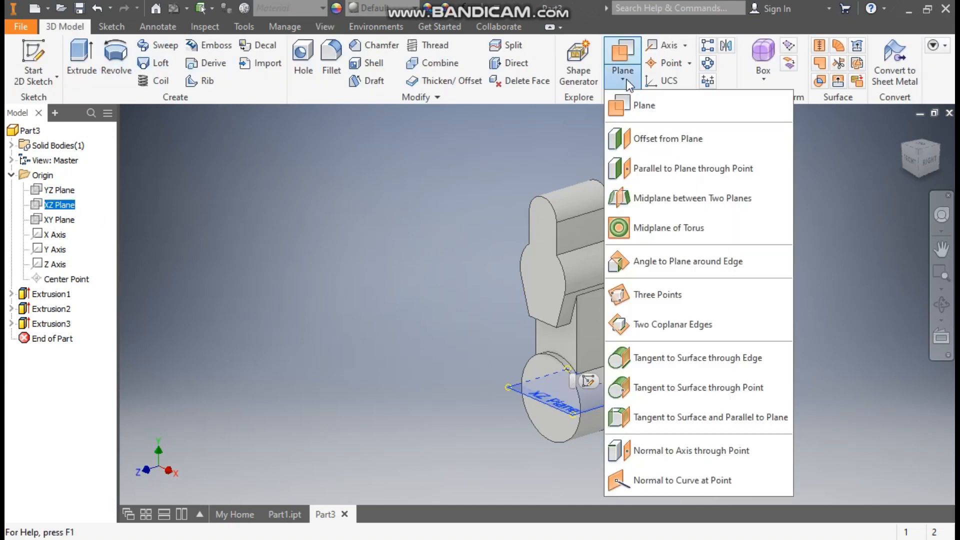
pyautogui.click(663, 140)
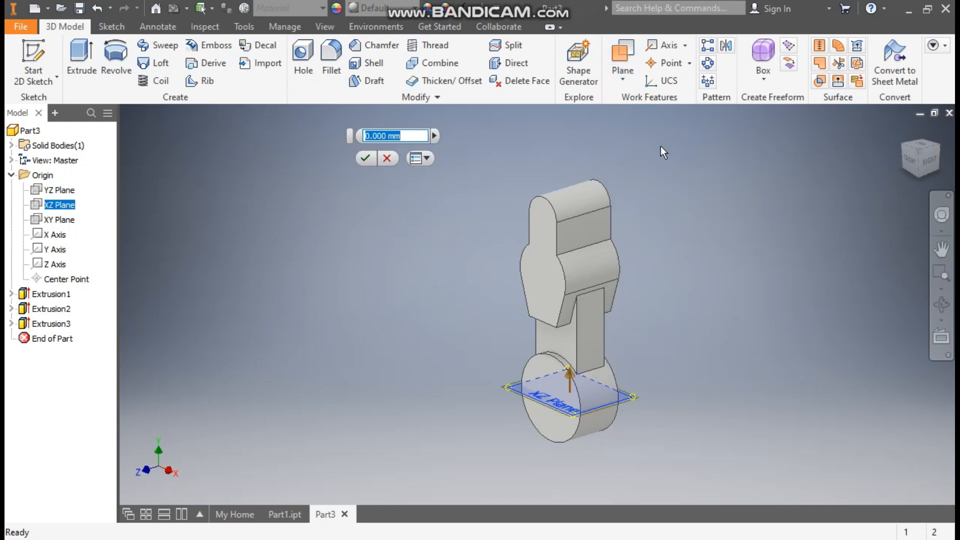
pyautogui.write('165')
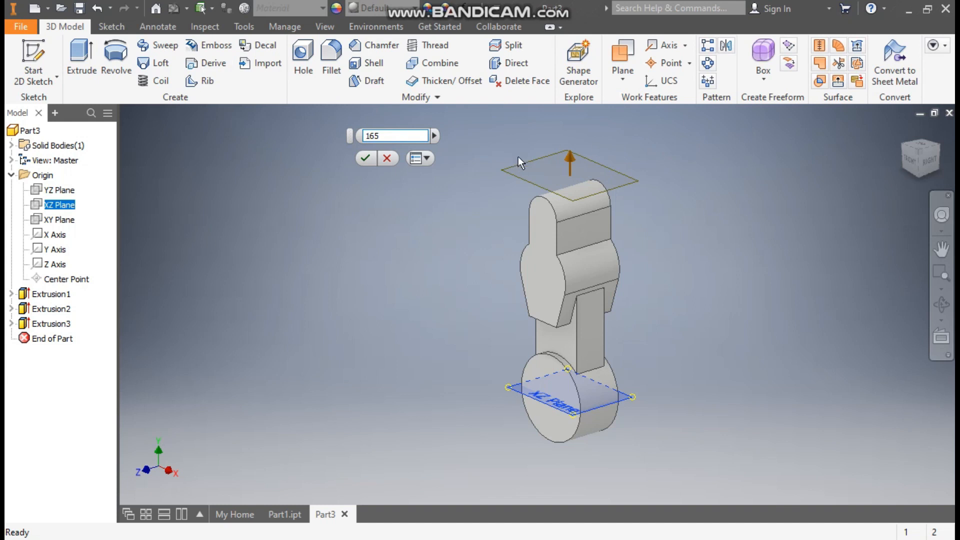
pyautogui.click(366, 158)
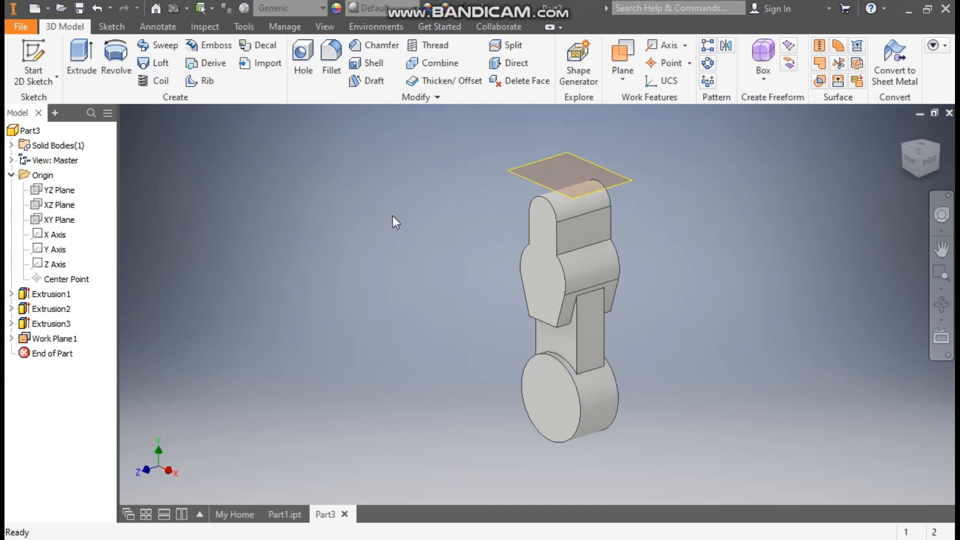
# Start a sketch on the offset work plane and draw a 45 mm diameter circle centred on the origin.
pyautogui.click(515, 180)
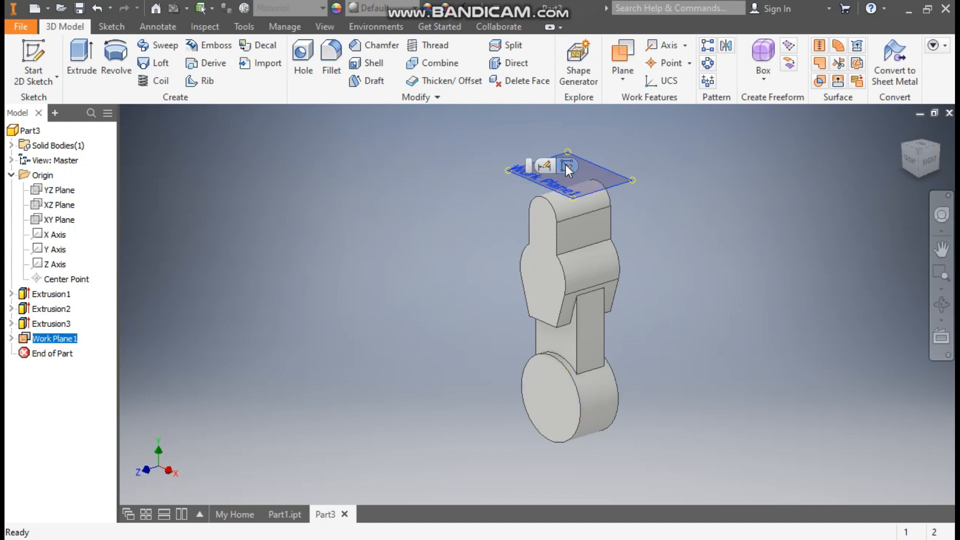
pyautogui.click(566, 165)
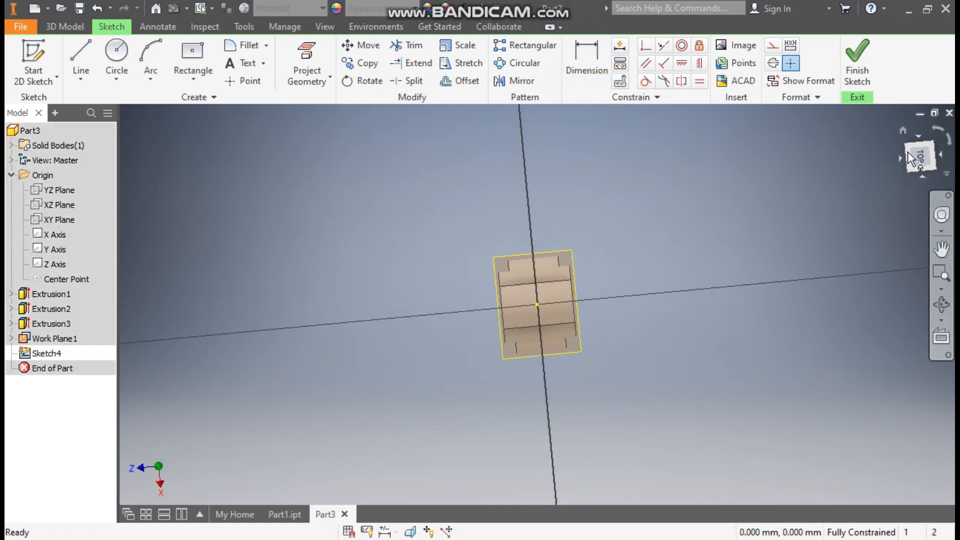
pyautogui.click(117, 56)
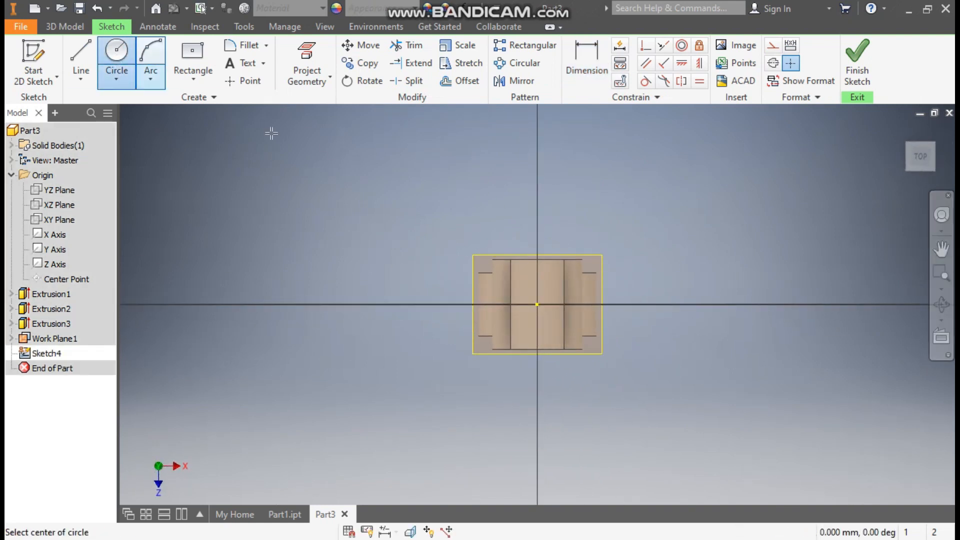
pyautogui.click(537, 304)
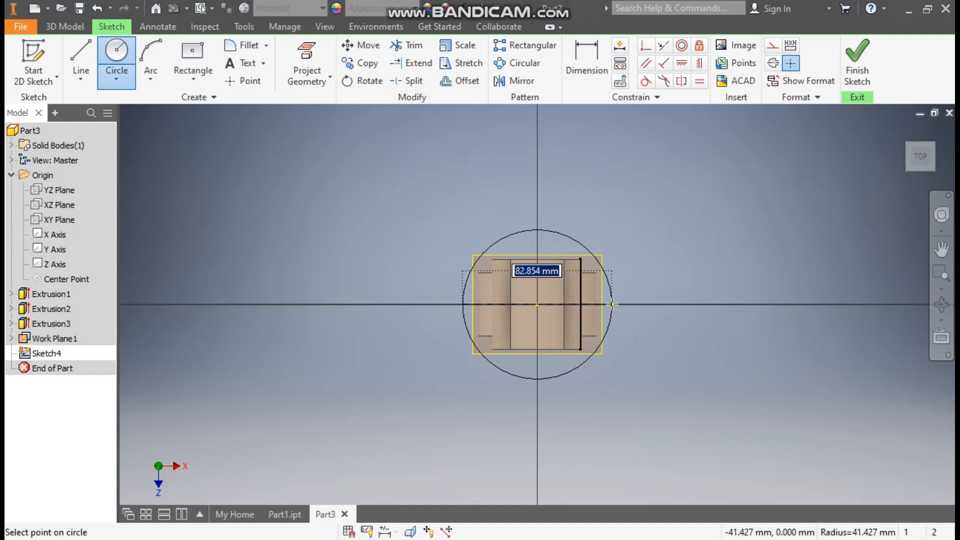
pyautogui.write('45')
pyautogui.press('Return')
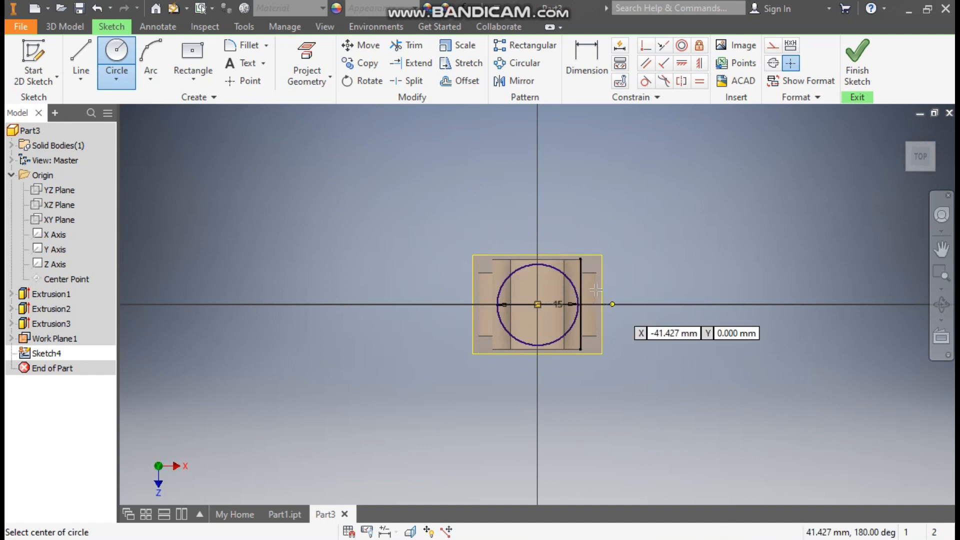
# Extrude the 45 mm circle downward to the next body as a join, forming the vertical top cylinder.
pyautogui.click(67, 25)
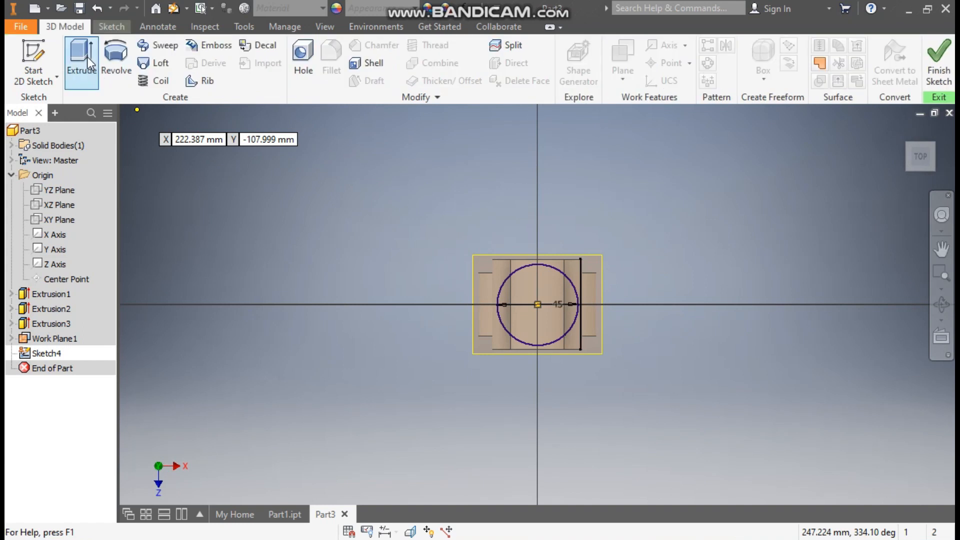
pyautogui.click(87, 57)
pyautogui.scroll(-3, 573, 182)
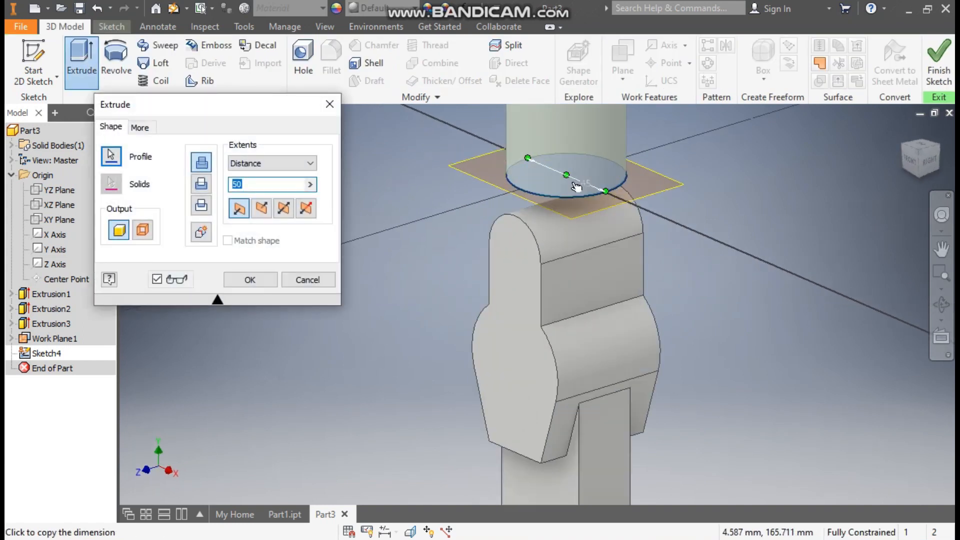
pyautogui.click(262, 209)
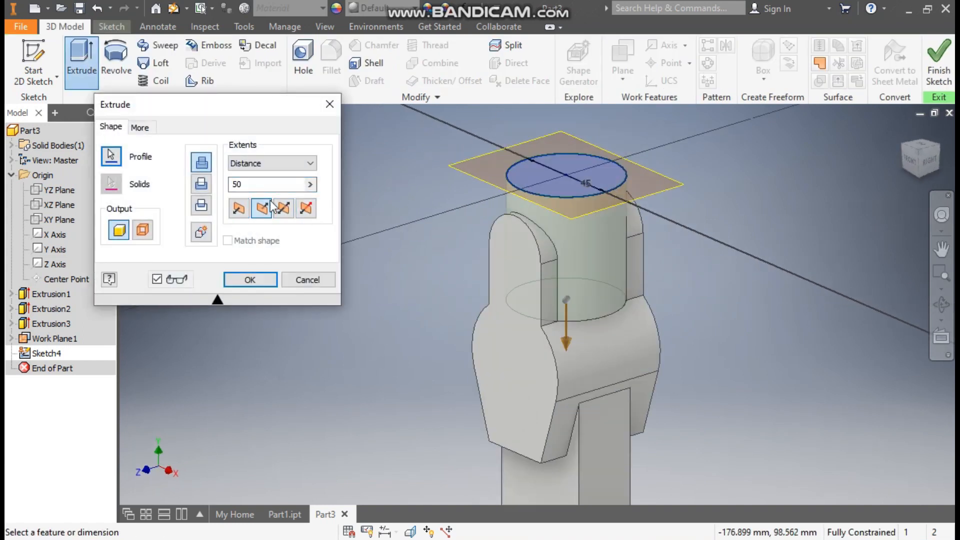
pyautogui.click(246, 164)
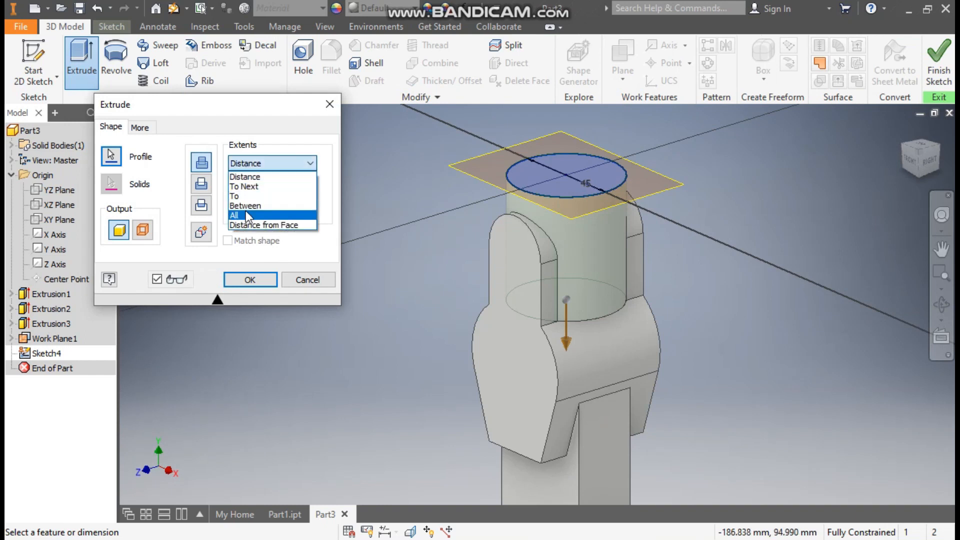
pyautogui.click(246, 185)
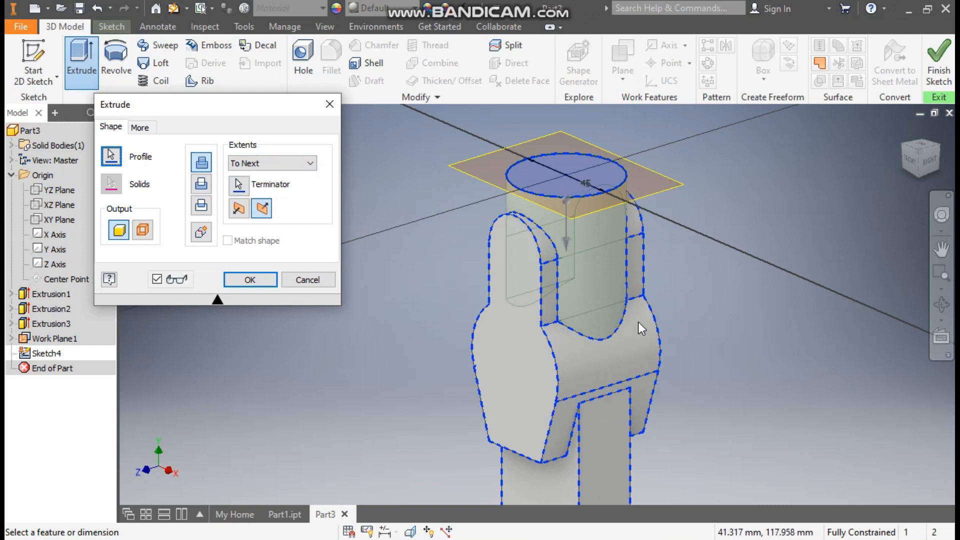
pyautogui.click(265, 283)
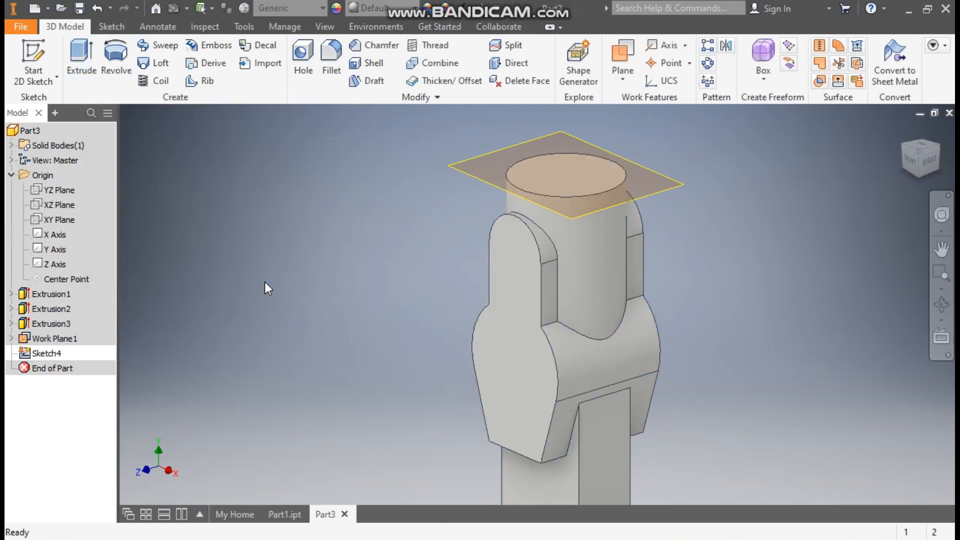
# Hide the offset work plane, check the holes in the reference part Part1.ipt, and return to Part3.
pyautogui.click(473, 178)
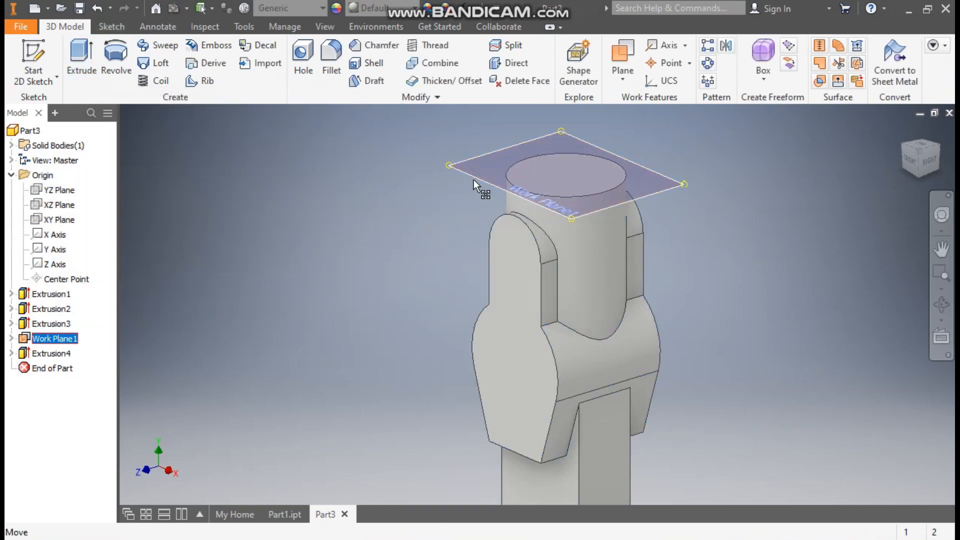
pyautogui.rightClick(474, 178)
pyautogui.click(507, 180)
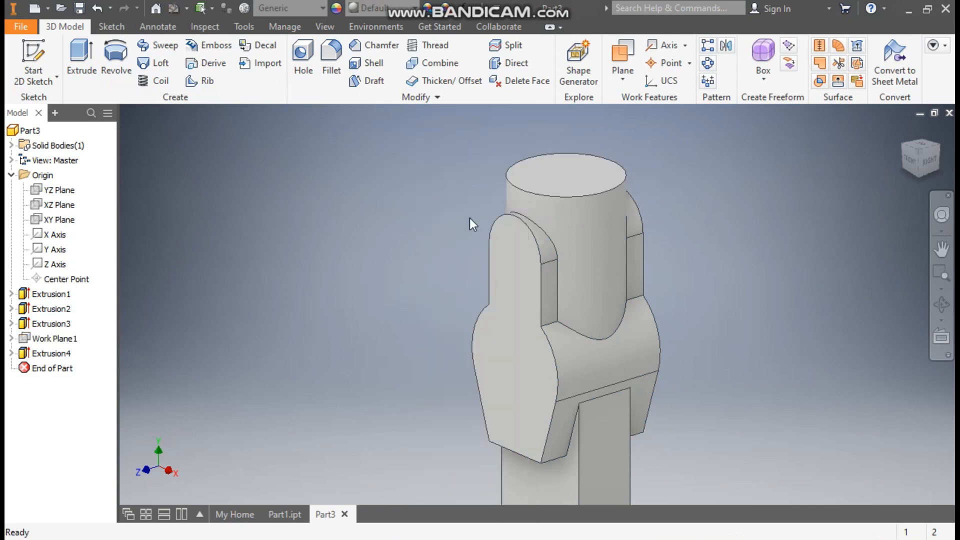
pyautogui.moveTo(464, 220); pyautogui.dragTo(485, 198, button='middle')
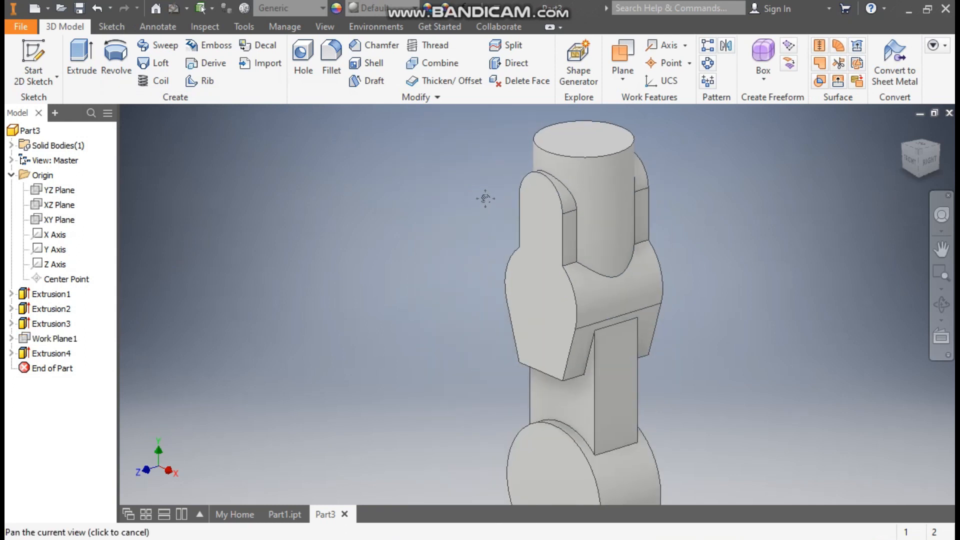
pyautogui.scroll(-3, 477, 203)
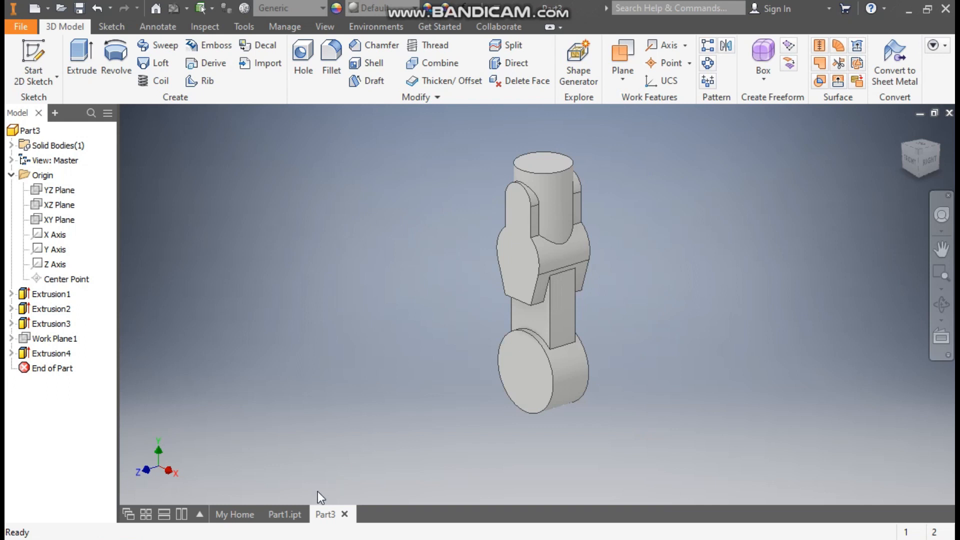
pyautogui.click(286, 513)
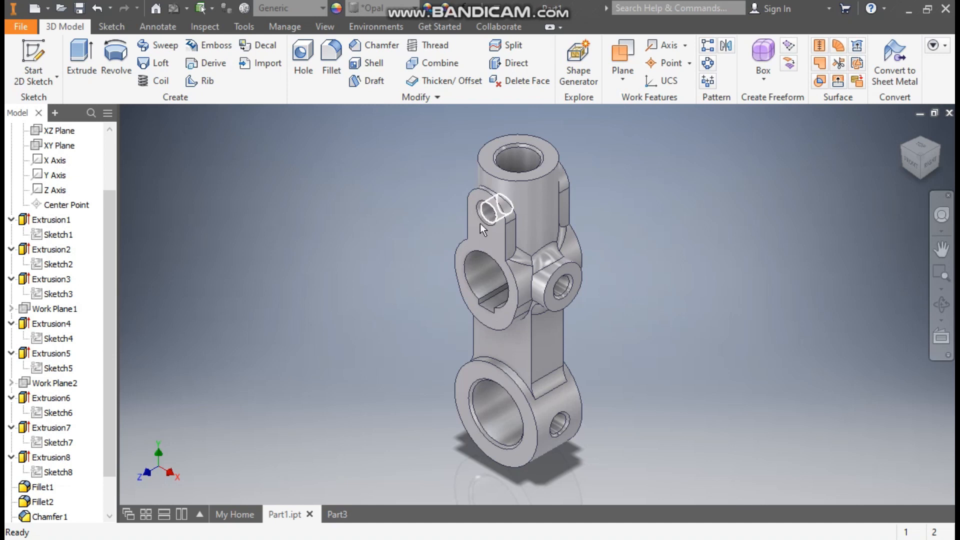
pyautogui.click(337, 514)
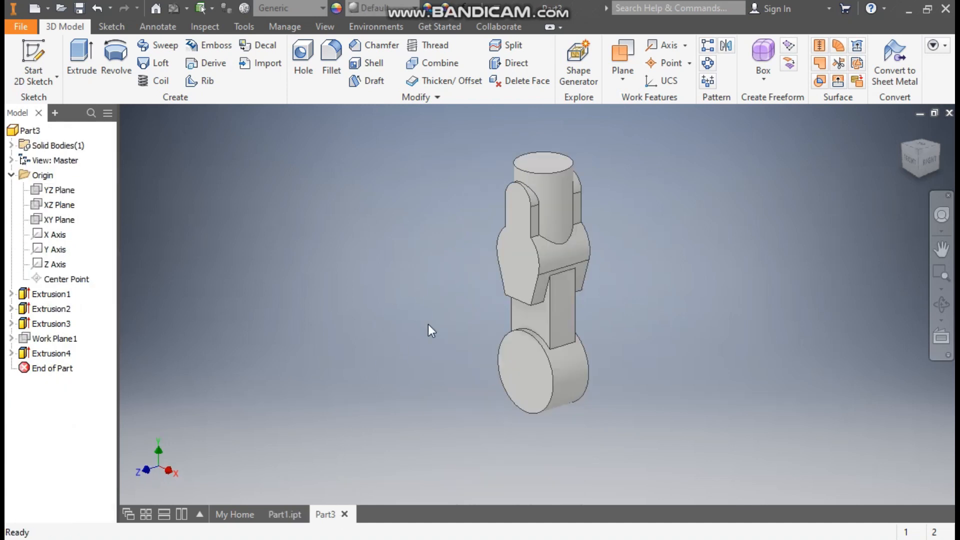
# Start a sketch on the upper profile's front face and draw a 12.5 mm diameter circle concentric with its top arc.
pyautogui.click(508, 253)
pyautogui.click(613, 244)
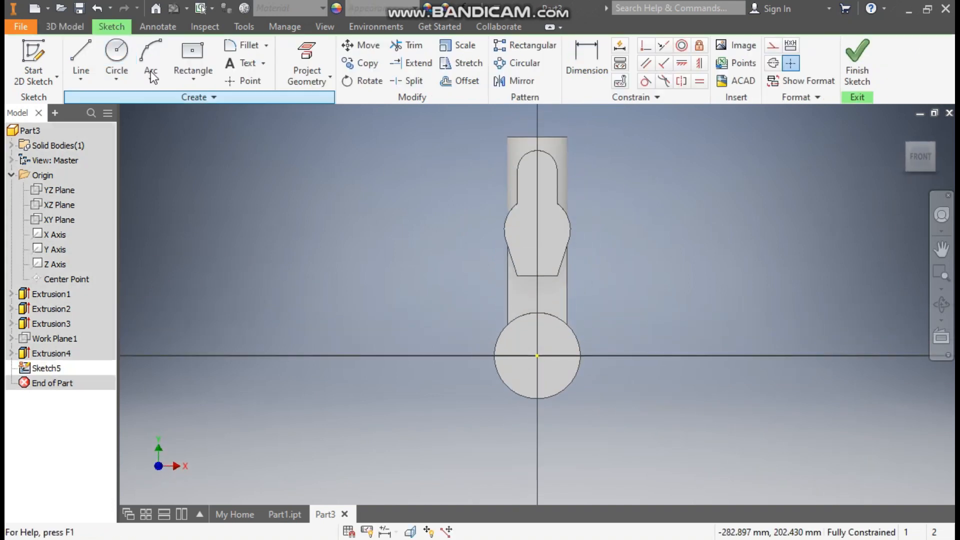
pyautogui.click(116, 52)
pyautogui.scroll(3, 557, 165)
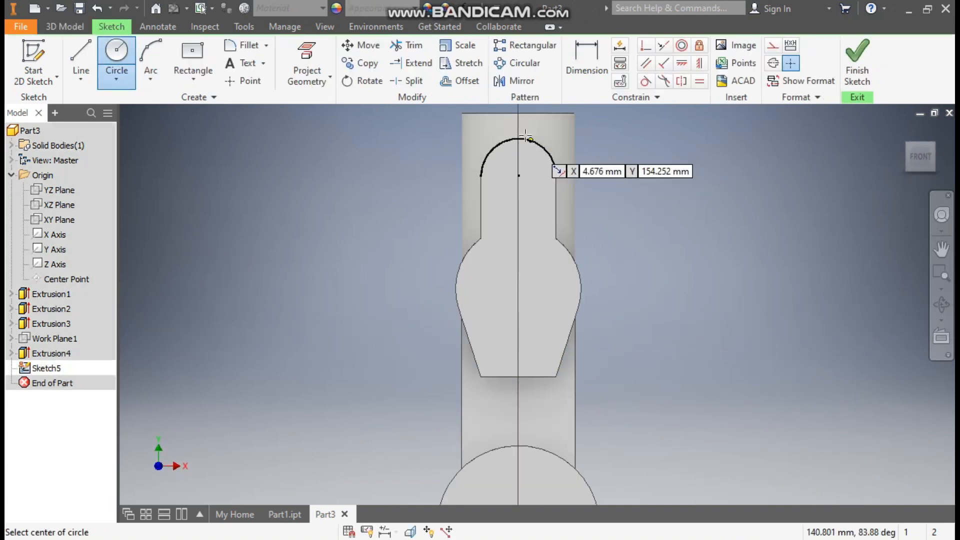
pyautogui.click(518, 176)
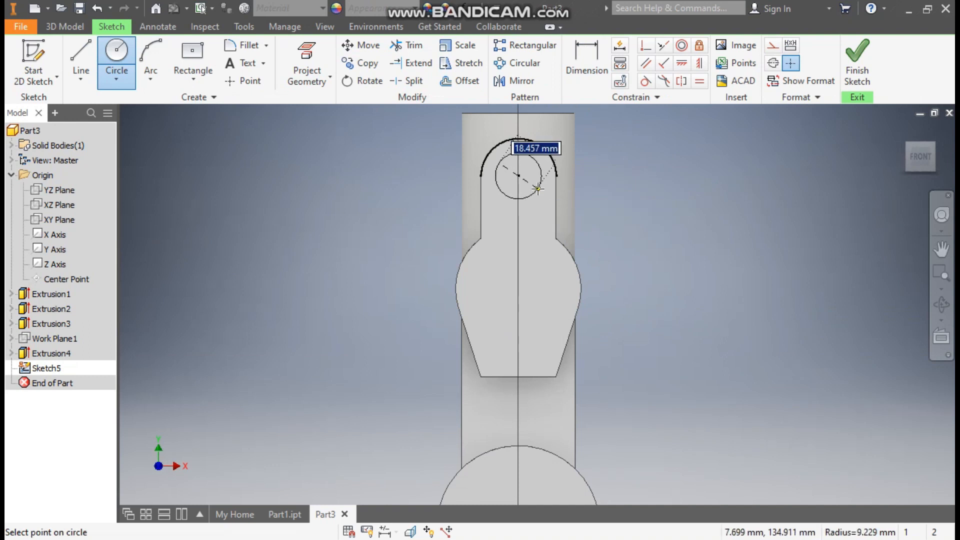
pyautogui.write('12.5')
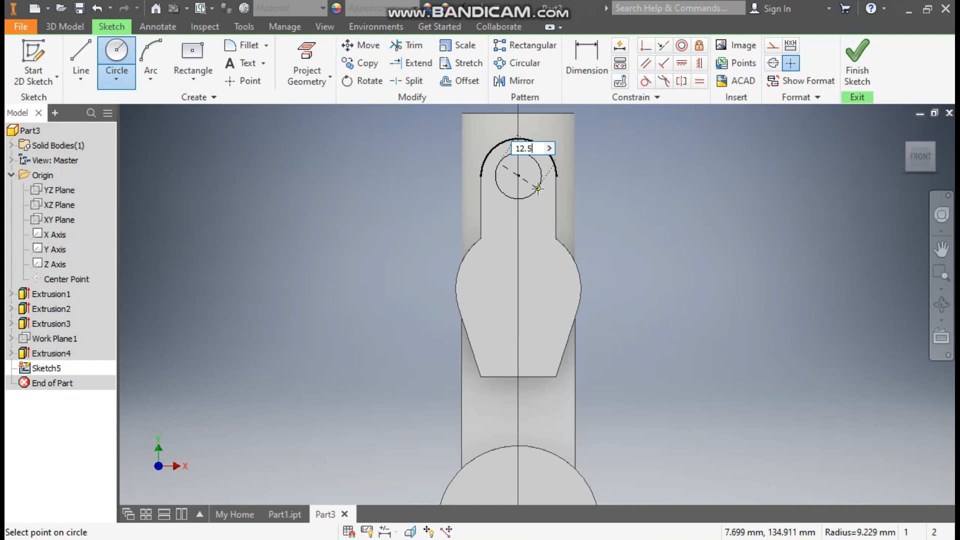
pyautogui.press('Return')
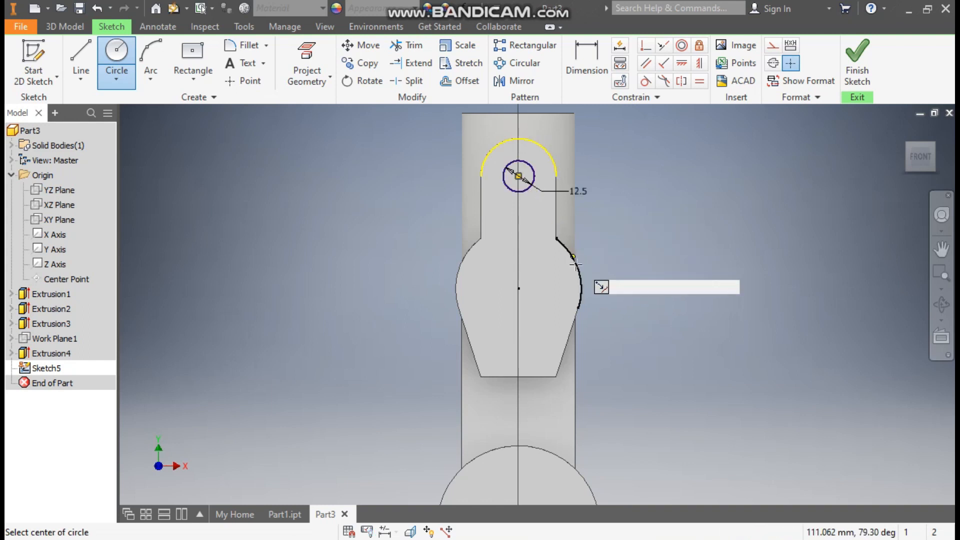
# Draw a 35 mm diameter circle concentric with the profile's side arcs and a 40 mm circle centred on the lower boss.
pyautogui.click(519, 288)
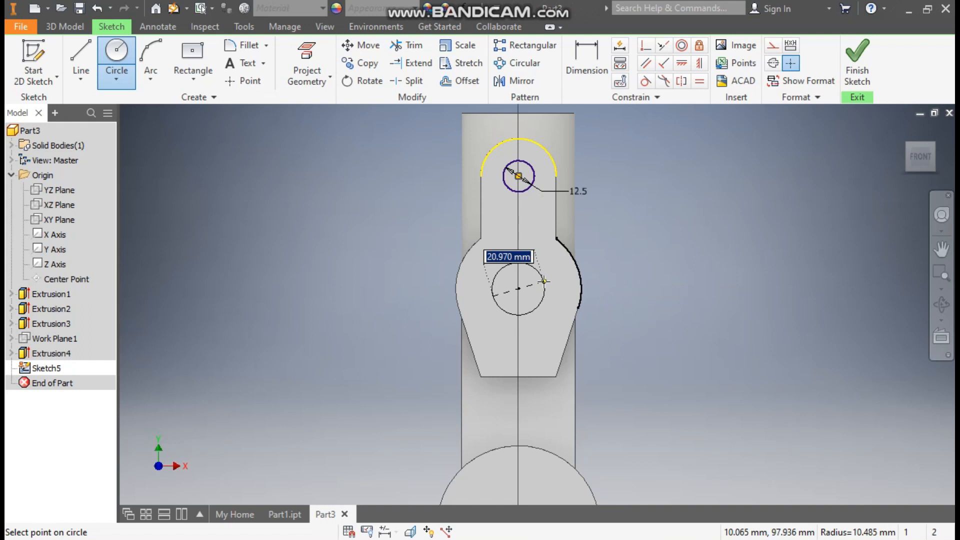
pyautogui.write('35')
pyautogui.press('Return')
pyautogui.moveTo(555, 425); pyautogui.dragTo(558, 215, button='middle')
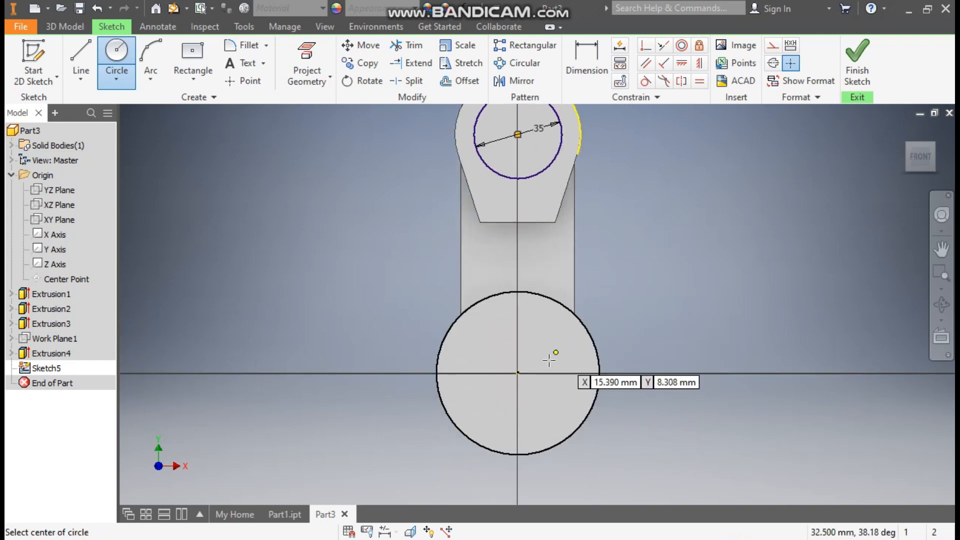
pyautogui.click(518, 373)
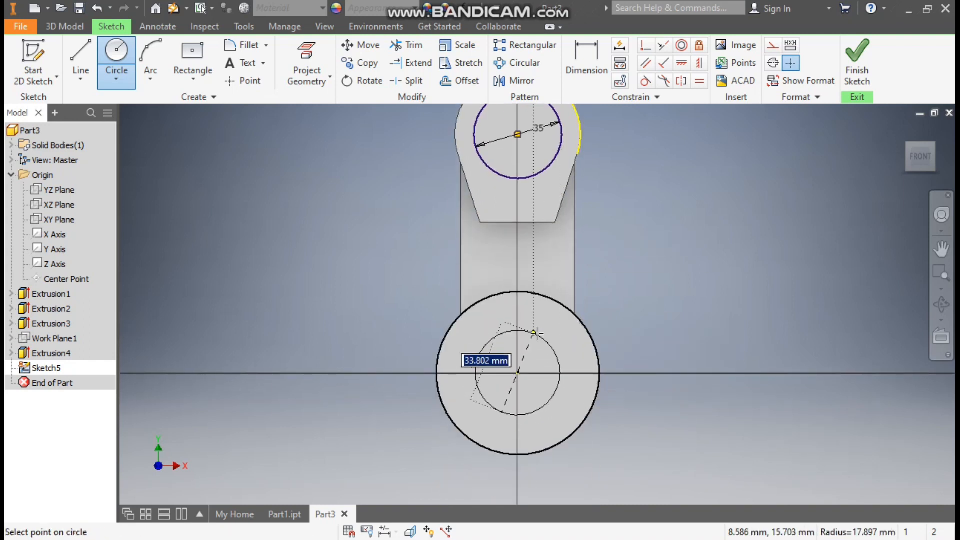
pyautogui.write('40')
pyautogui.press('Return')
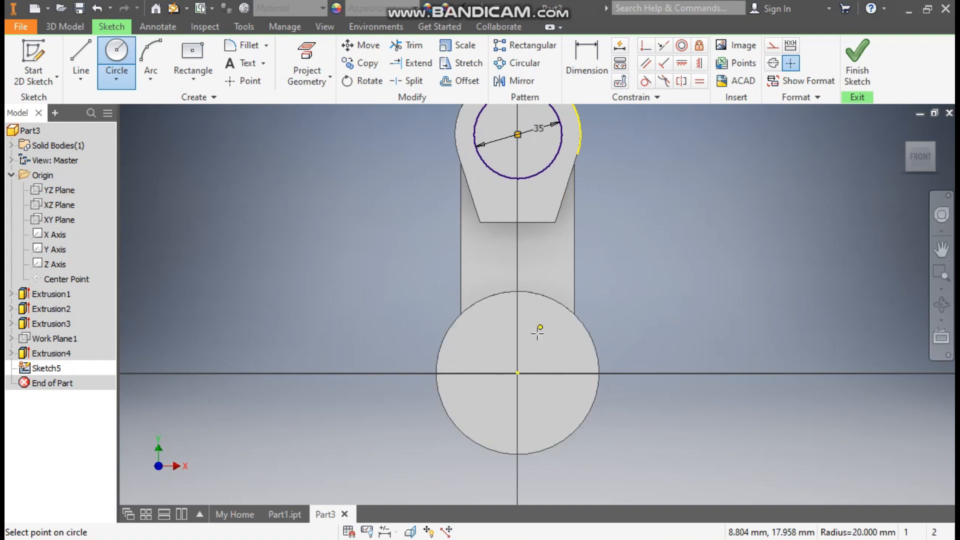
pyautogui.press('Escape')
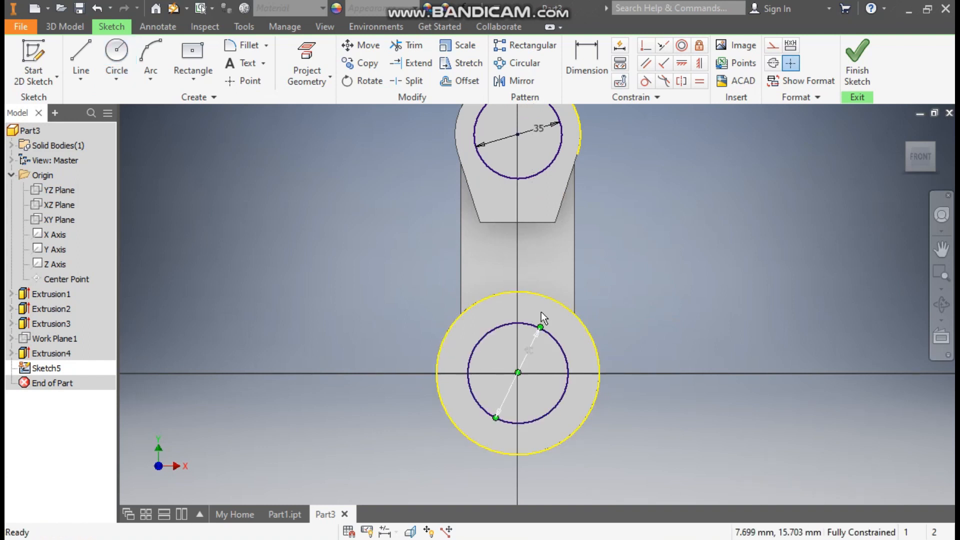
# Draw a two-point centre rectangle centred on the lowest point of the 35 mm circle for the keyway.
pyautogui.moveTo(611, 197); pyautogui.dragTo(614, 285, button='middle')
pyautogui.scroll(-4, 538, 255)
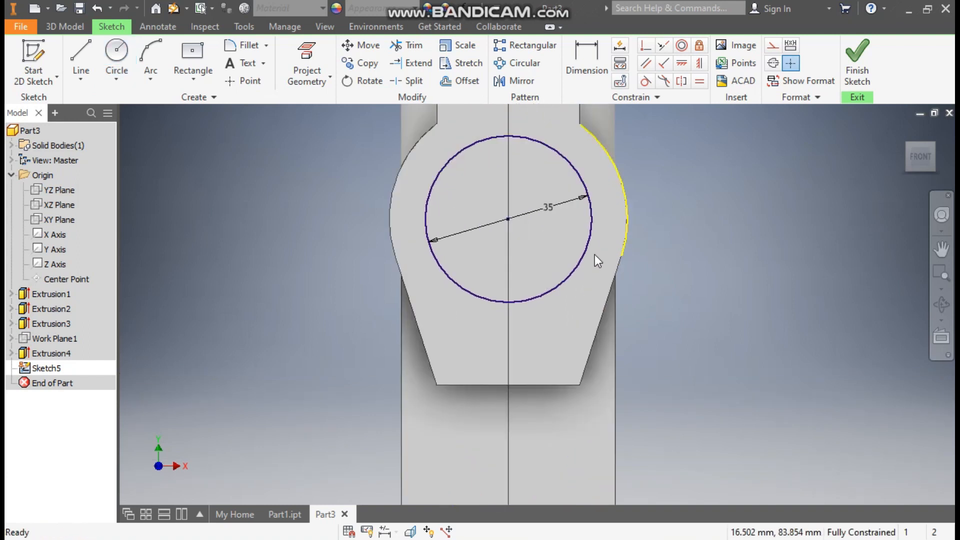
pyautogui.click(193, 76)
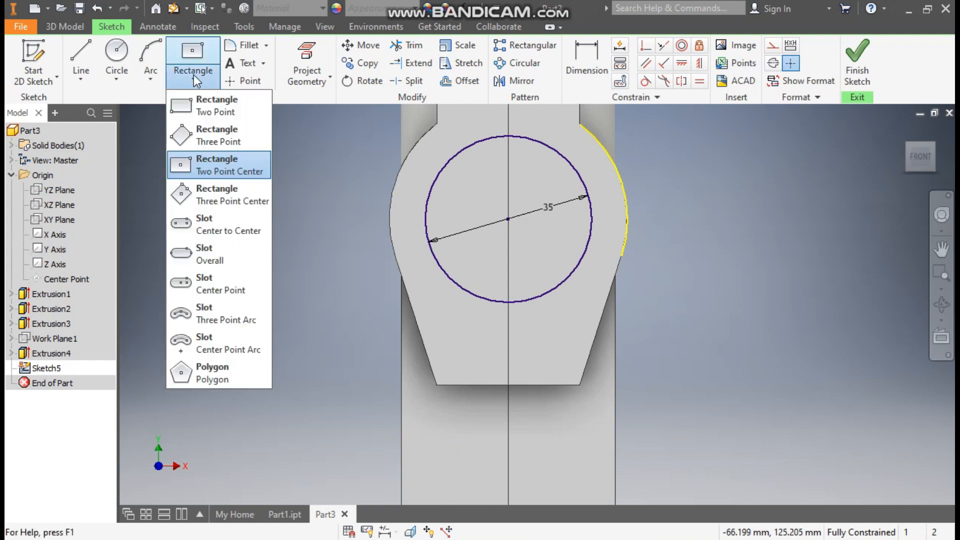
pyautogui.click(218, 167)
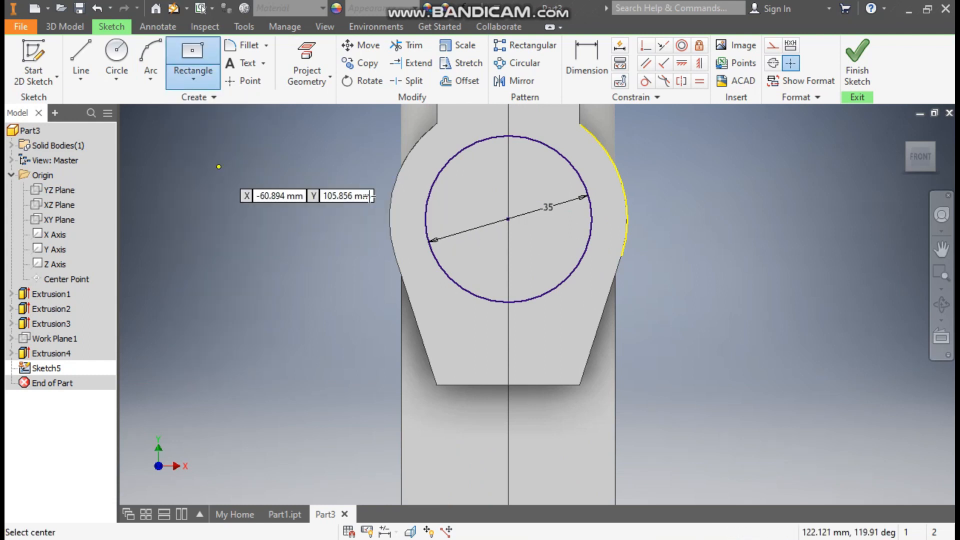
pyautogui.click(508, 301)
pyautogui.click(538, 281)
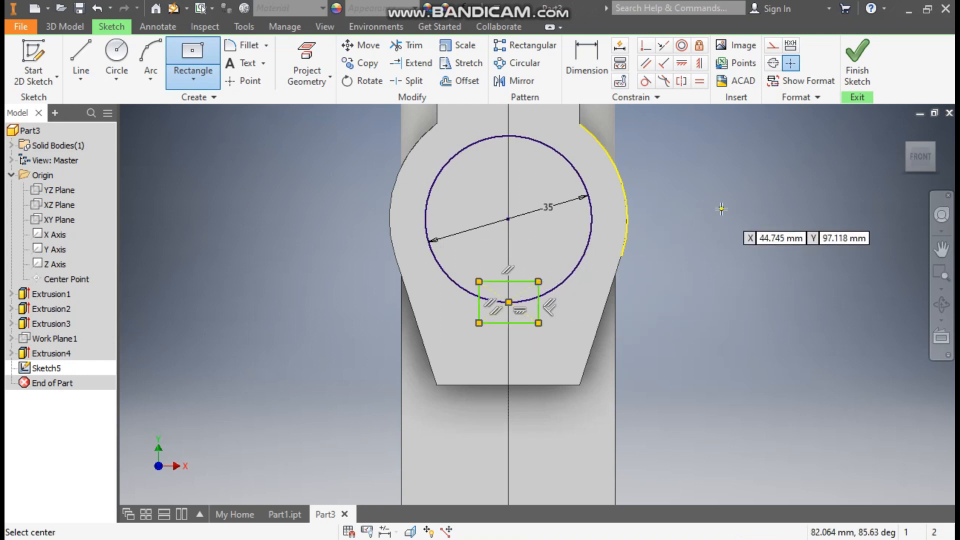
# Dimension the keyway rectangle 12 mm wide, with its lower edge 20 mm below the 35 mm circle's centre.
pyautogui.click(595, 67)
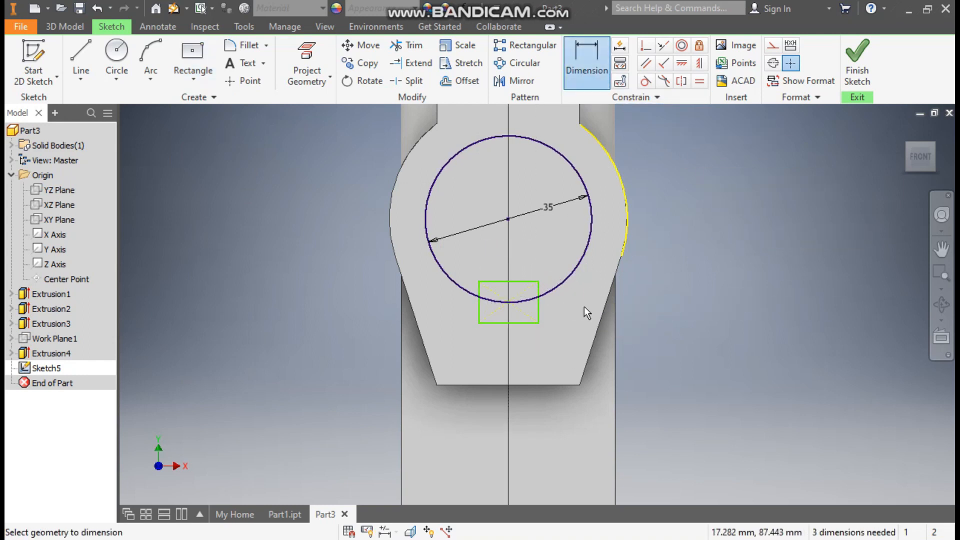
pyautogui.click(520, 323)
pyautogui.click(520, 343)
pyautogui.write('12')
pyautogui.press('Return')
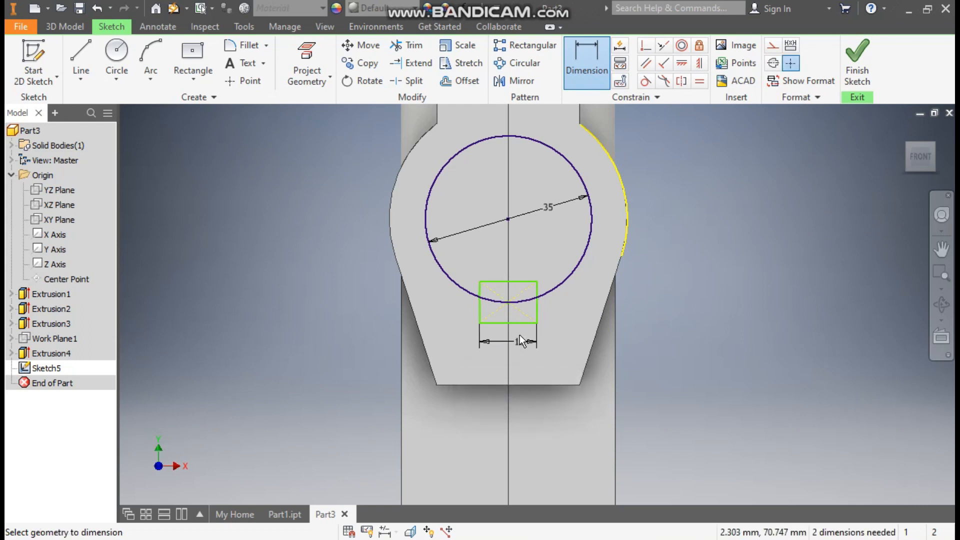
pyautogui.click(519, 324)
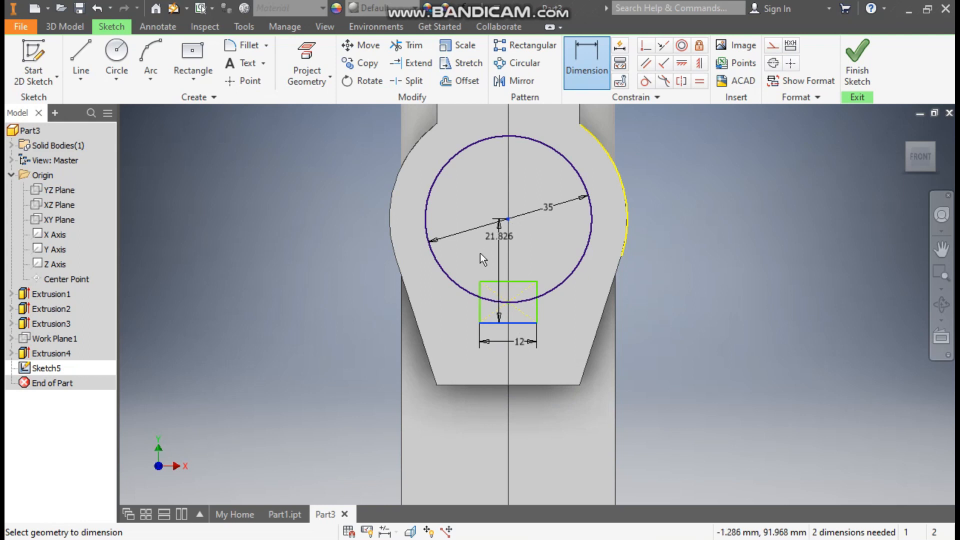
pyautogui.click(348, 260)
pyautogui.write('20')
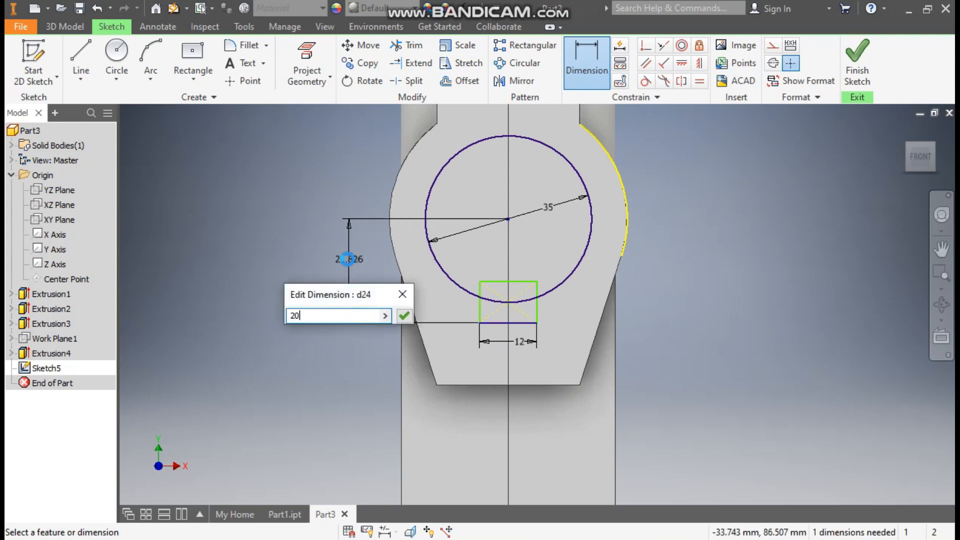
pyautogui.press('Return')
pyautogui.press('Escape')
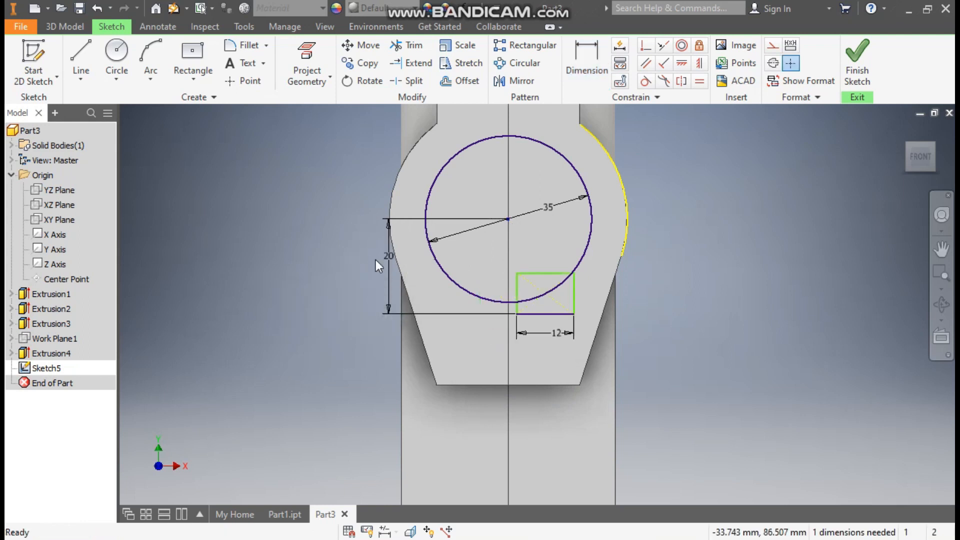
# Apply a vertical constraint aligning the keyway rectangle's centre with the centre of the 35 mm circle.
pyautogui.click(699, 64)
pyautogui.click(507, 219)
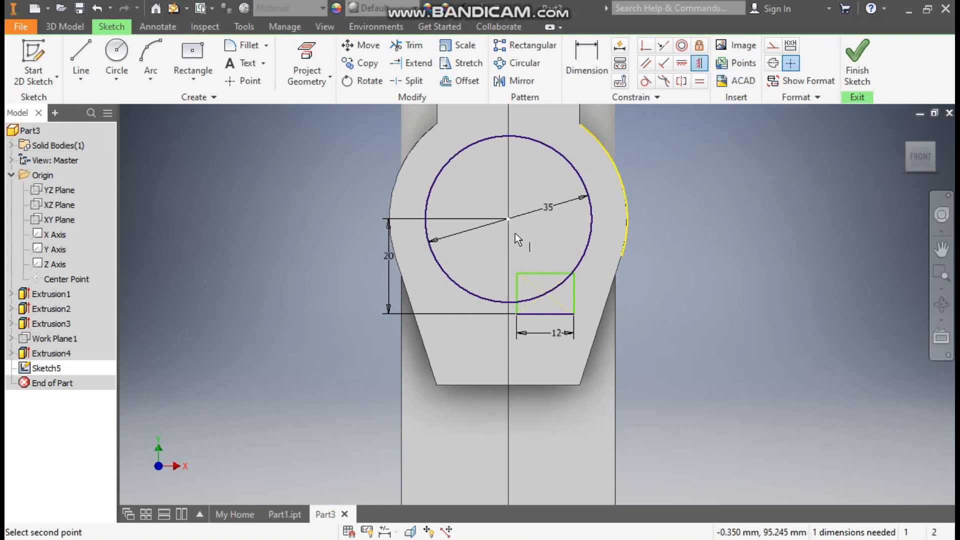
pyautogui.click(546, 294)
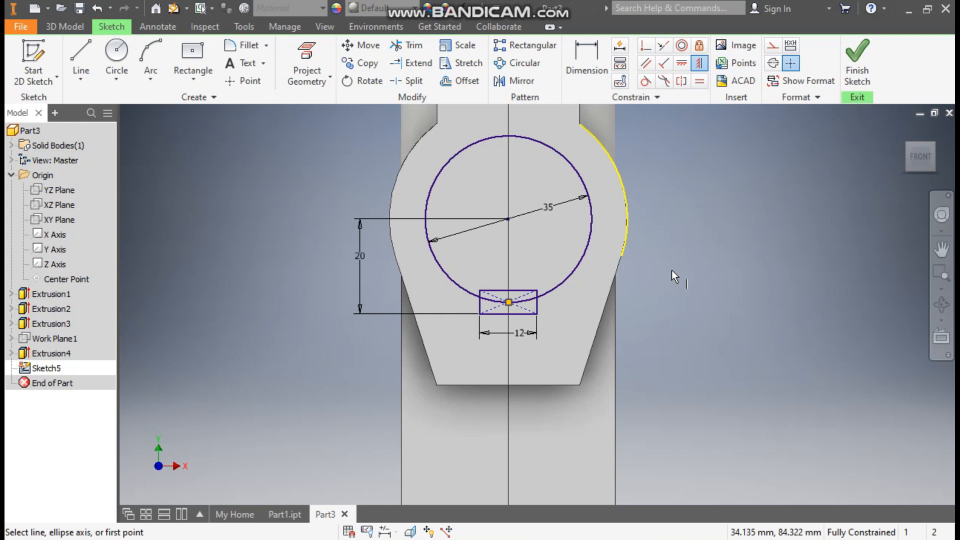
pyautogui.press('Escape')
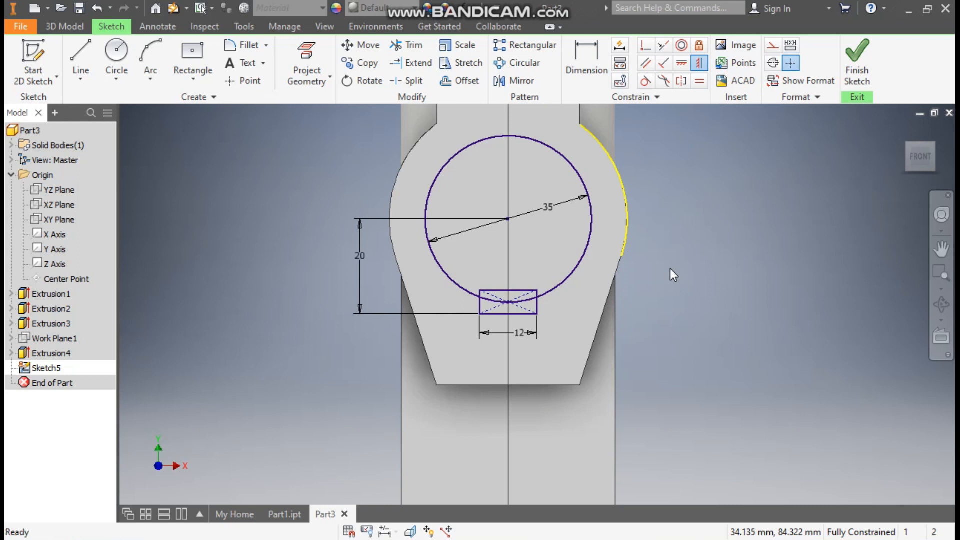
pyautogui.scroll(-3, 571, 213)
pyautogui.moveTo(572, 214); pyautogui.dragTo(590, 120, button='middle')
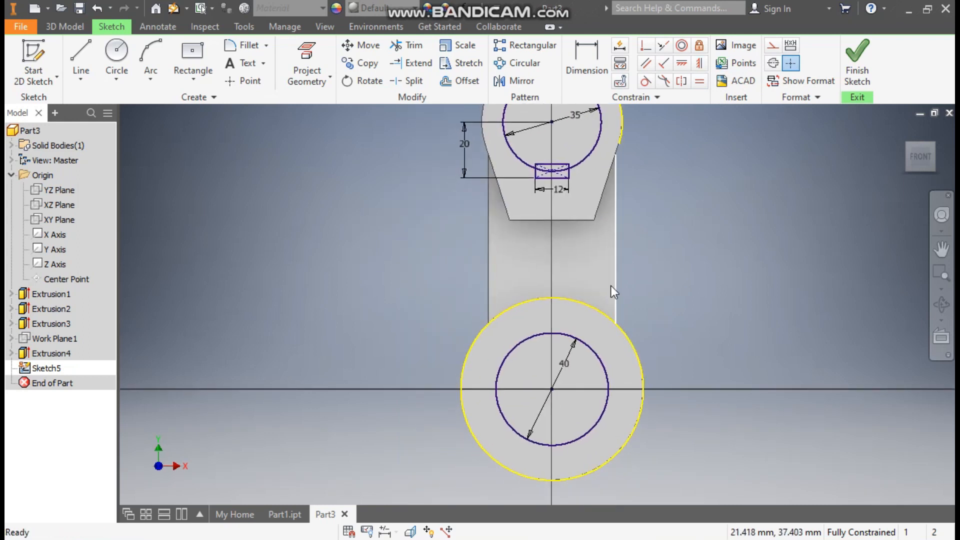
# Convert the projected outer circle of the lower boss to construction geometry and finish the sketch.
pyautogui.click(590, 304)
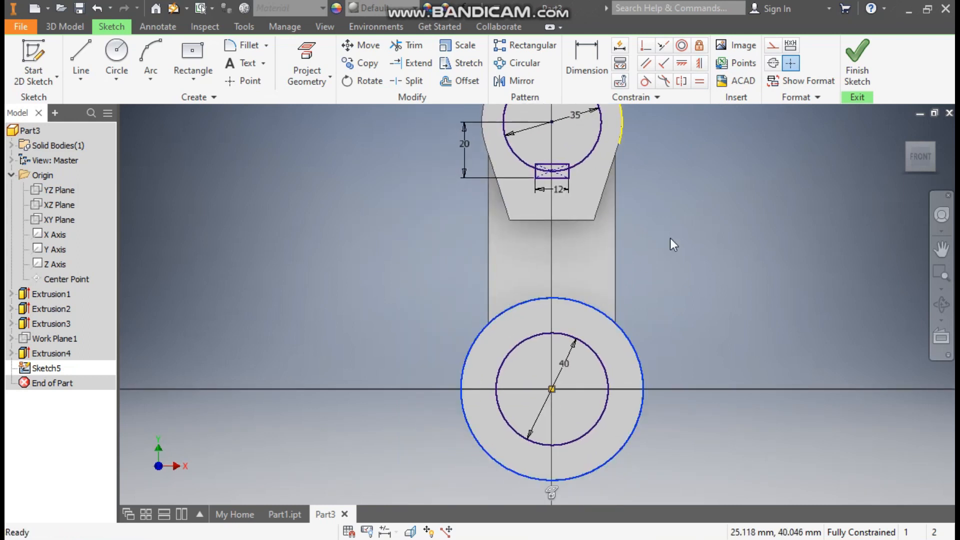
pyautogui.click(773, 47)
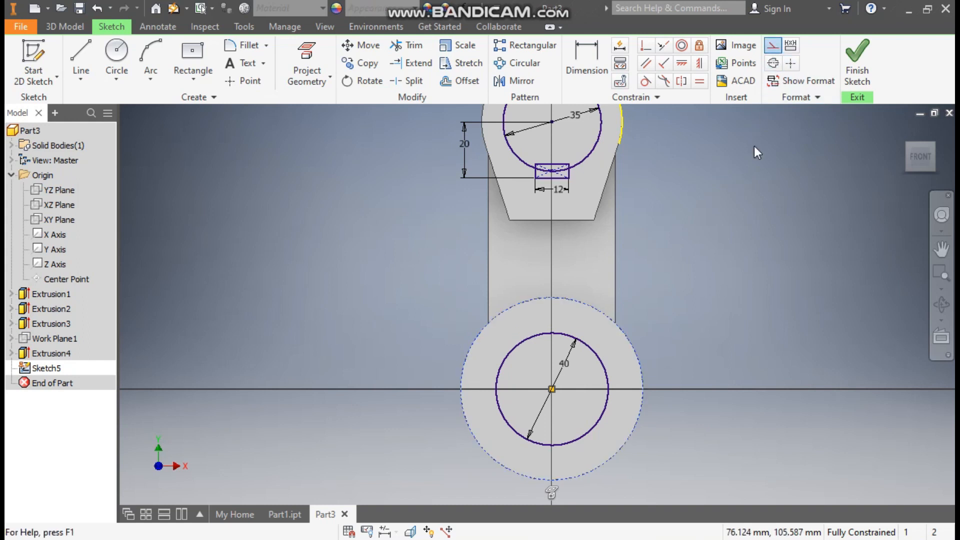
pyautogui.click(853, 65)
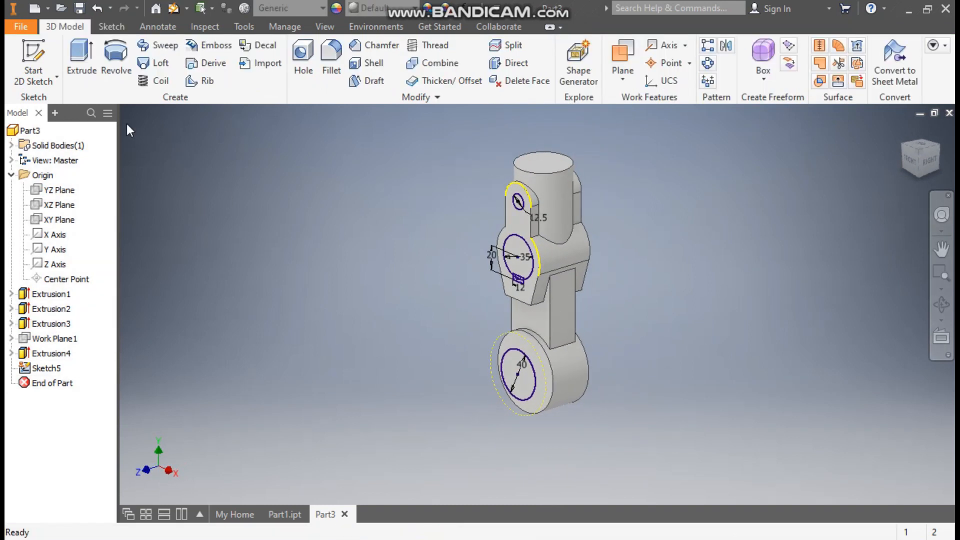
# Extrude-cut the 12.5, 35 and 40 mm circles and the keyway profile through all of the part.
pyautogui.click(82, 56)
pyautogui.moveTo(547, 316); pyautogui.dragTo(417, 421)
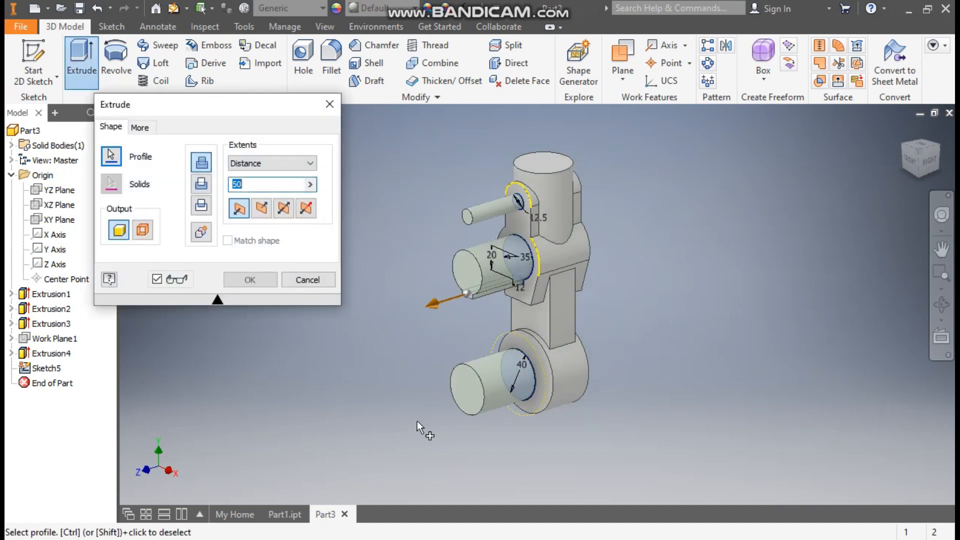
pyautogui.click(261, 208)
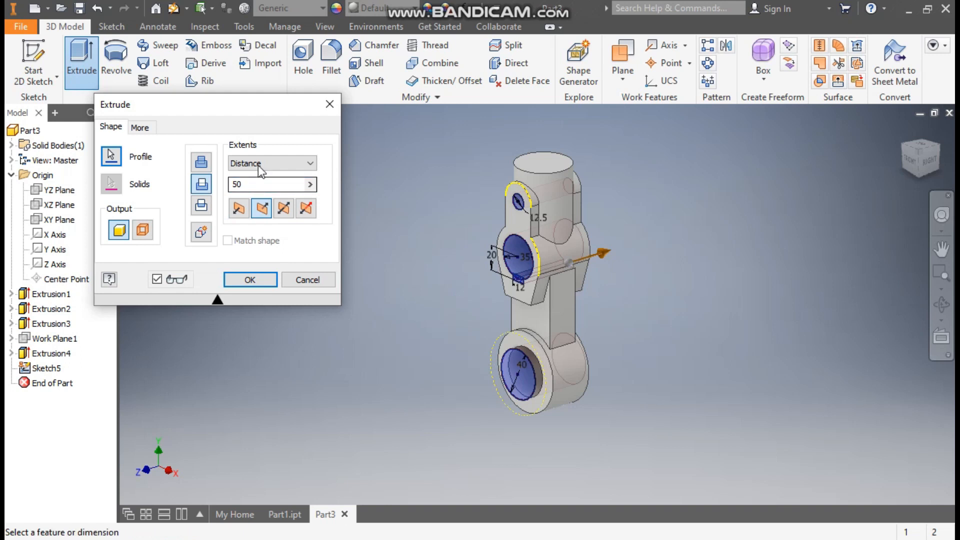
pyautogui.click(259, 165)
pyautogui.click(239, 214)
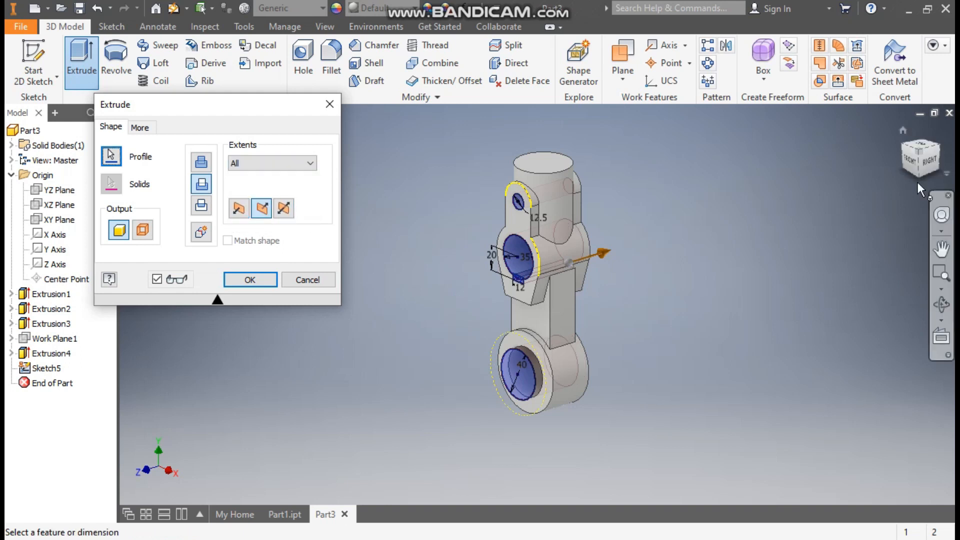
pyautogui.click(939, 145)
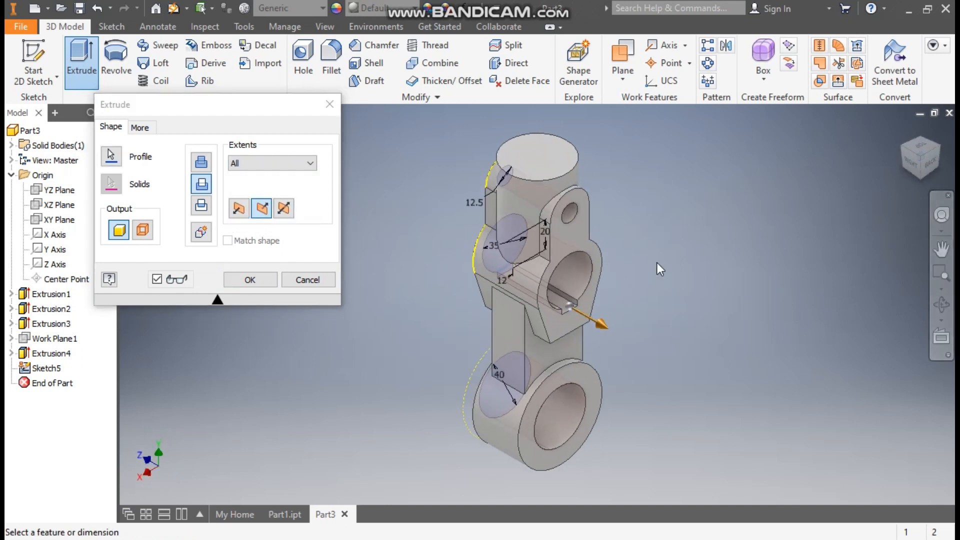
pyautogui.click(246, 280)
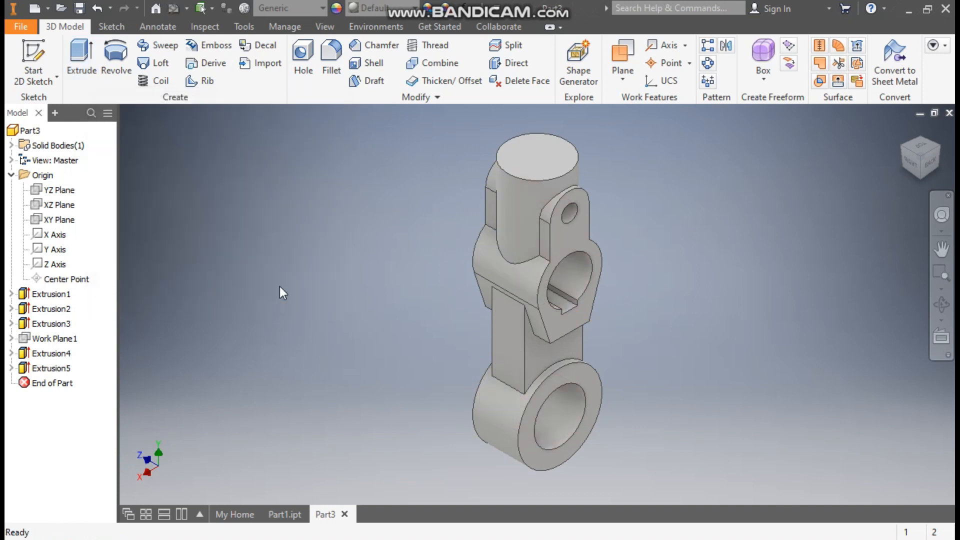
# Check the side bosses on the reference Part1.ipt, and in Part3 create a work plane offset 35 mm from the YZ plane.
pyautogui.click(901, 149)
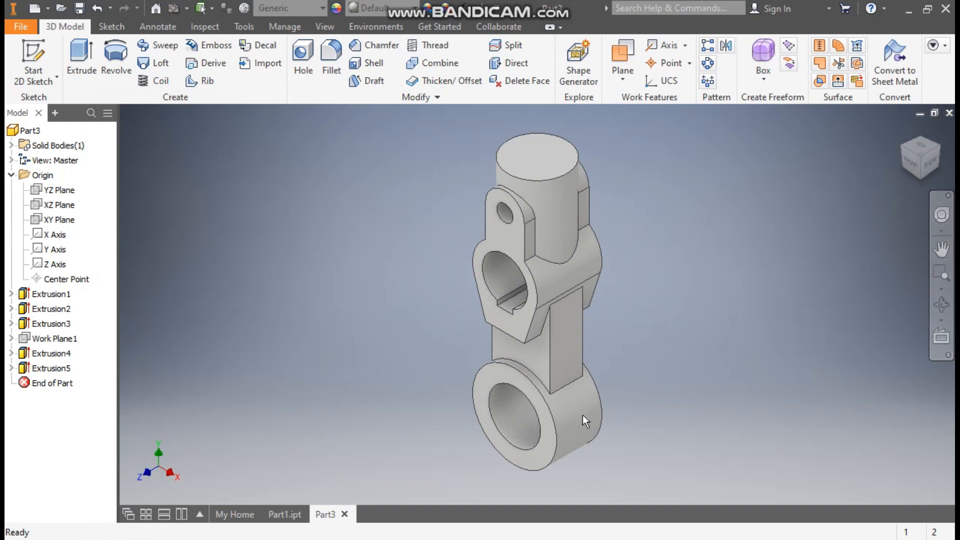
pyautogui.click(295, 511)
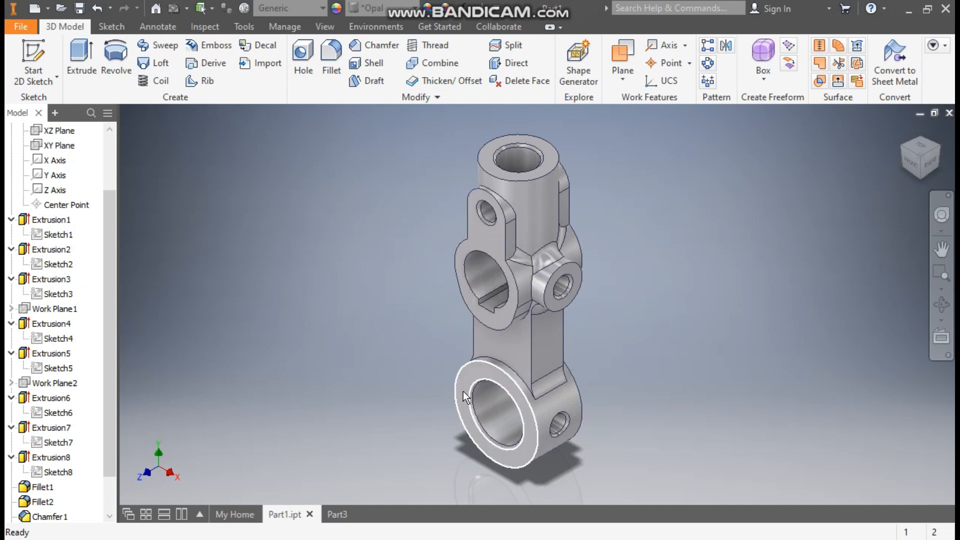
pyautogui.click(337, 514)
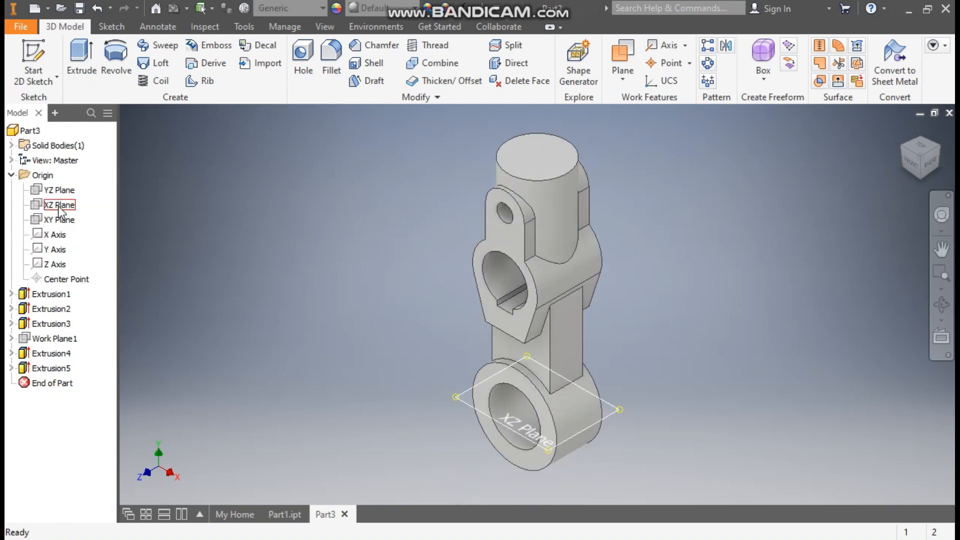
pyautogui.click(60, 191)
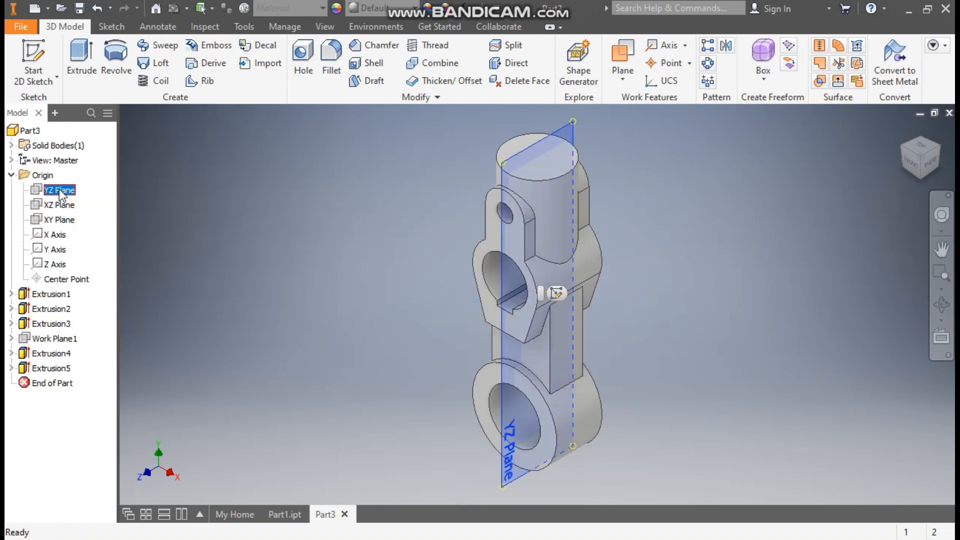
pyautogui.click(622, 70)
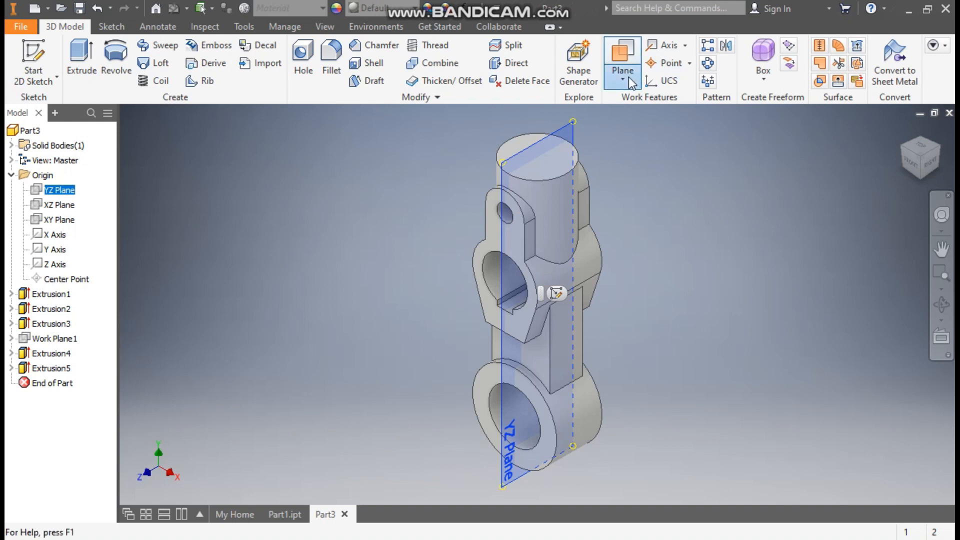
pyautogui.click(644, 136)
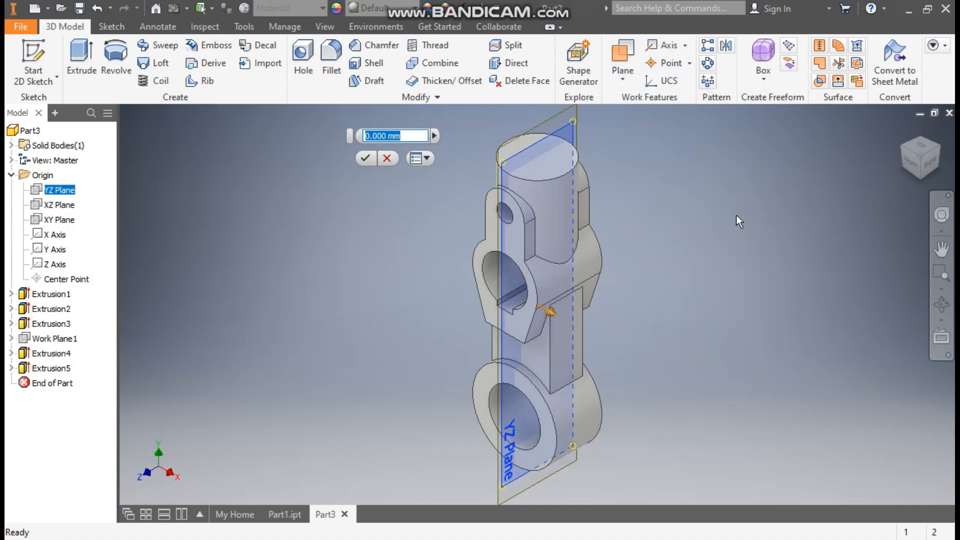
pyautogui.scroll(3, 598, 216)
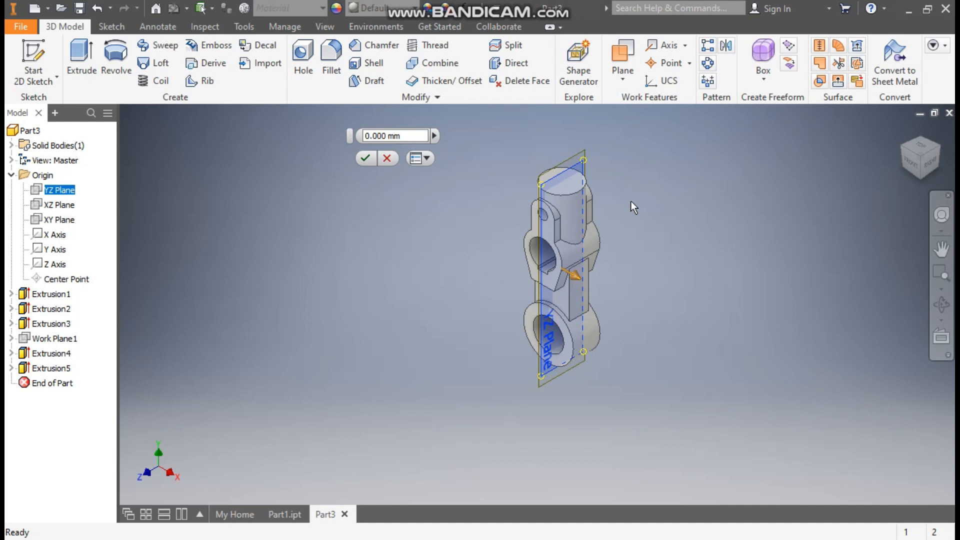
pyautogui.scroll(-3, 631, 201)
pyautogui.doubleClick(411, 136)
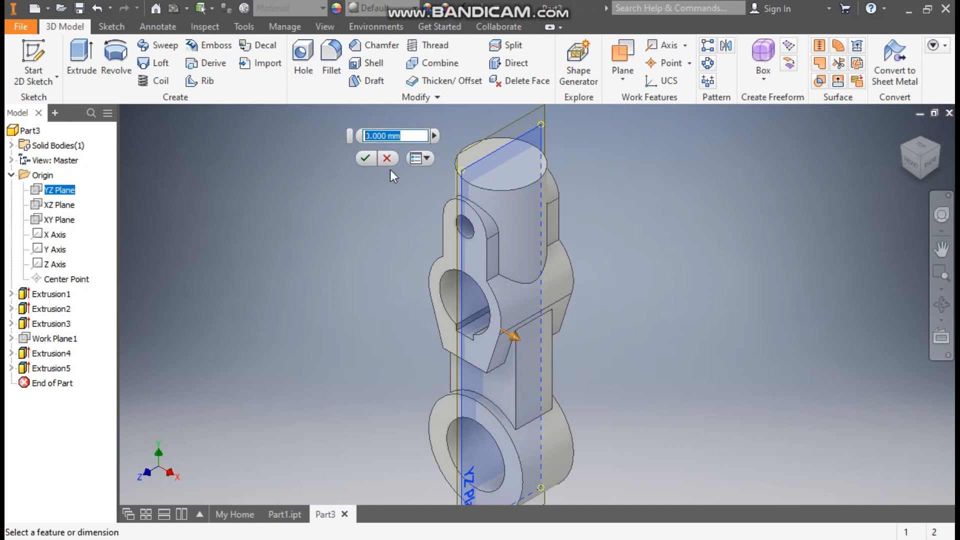
pyautogui.write('35')
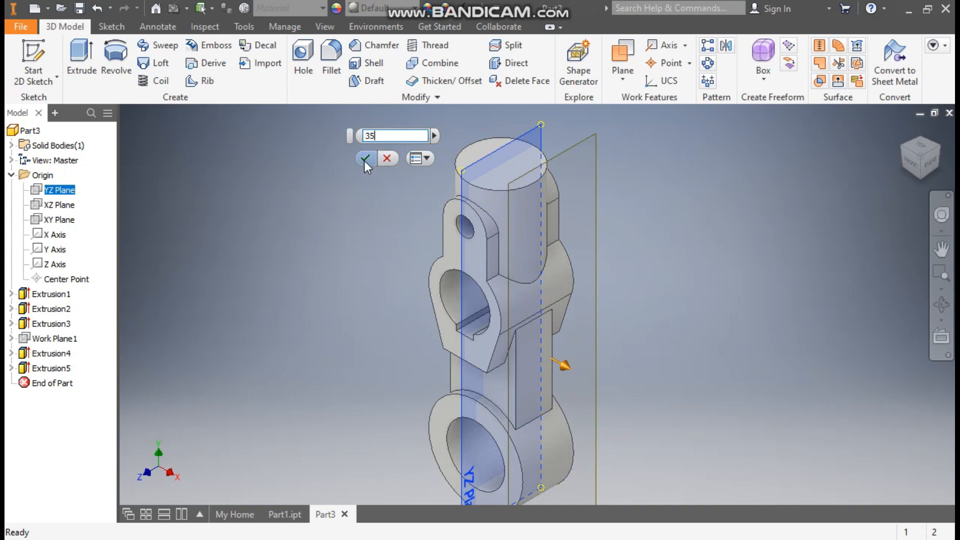
pyautogui.click(365, 159)
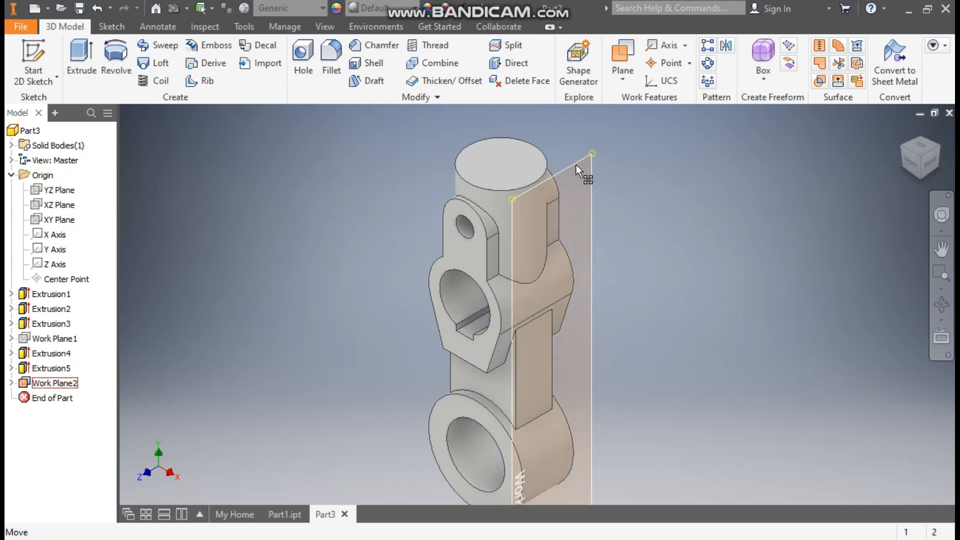
# Start a sketch on the offset work plane and draw a 30 mm diameter circle near the vertical axis, in front of the keyed bore's body.
pyautogui.press('F2')
pyautogui.click(903, 168)
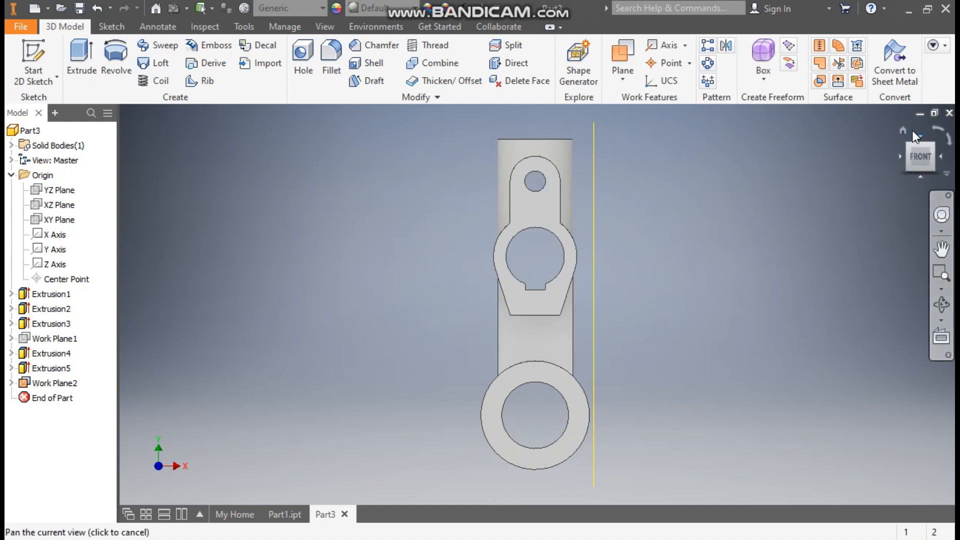
pyautogui.click(904, 129)
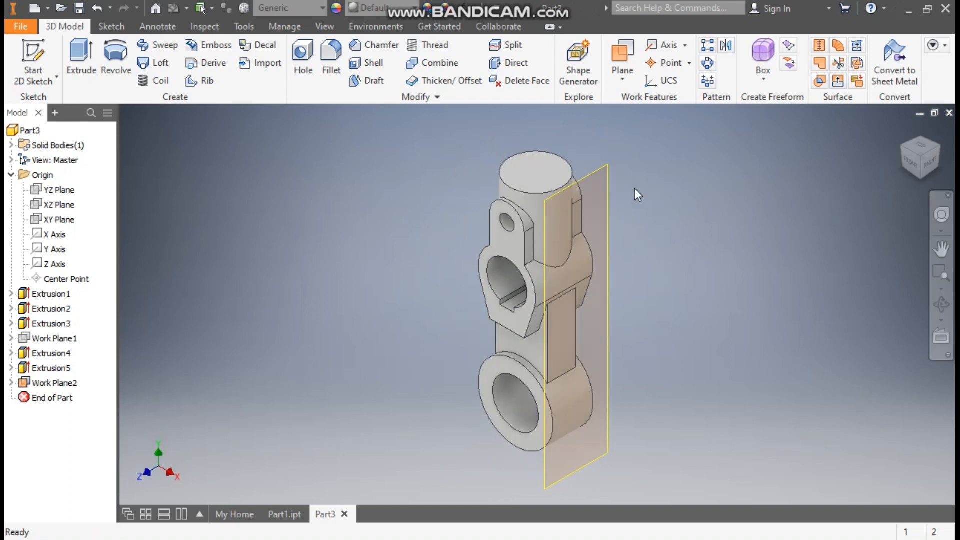
pyautogui.click(607, 193)
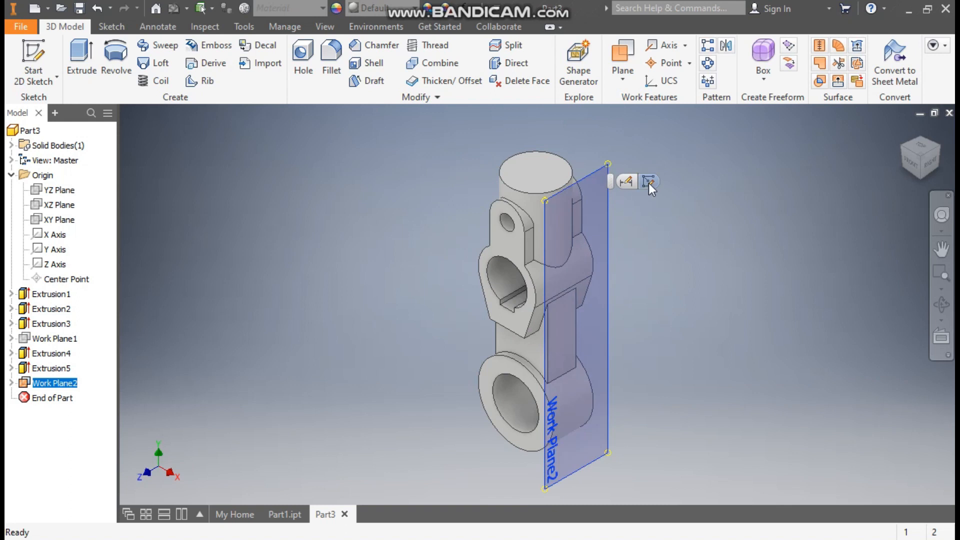
pyautogui.press('s')
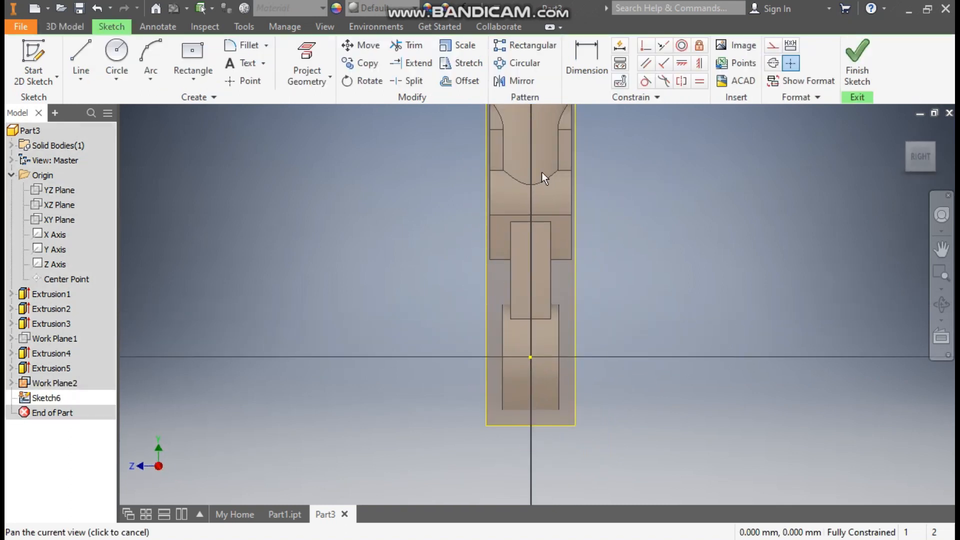
pyautogui.click(119, 55)
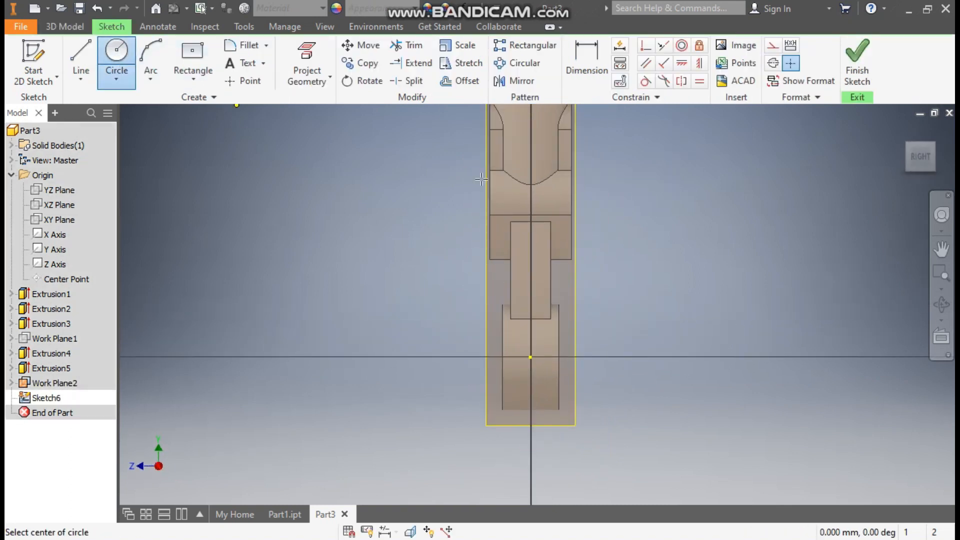
pyautogui.click(531, 203)
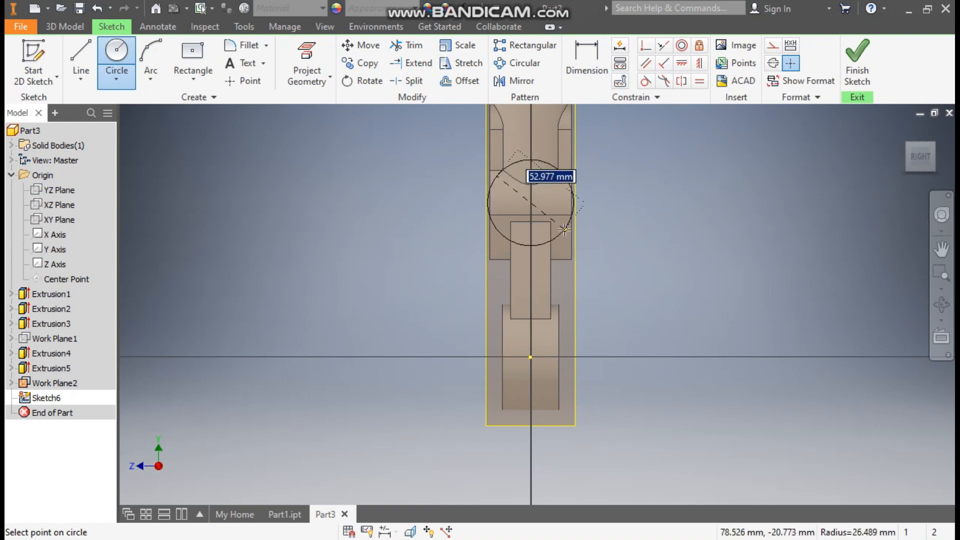
pyautogui.write('30')
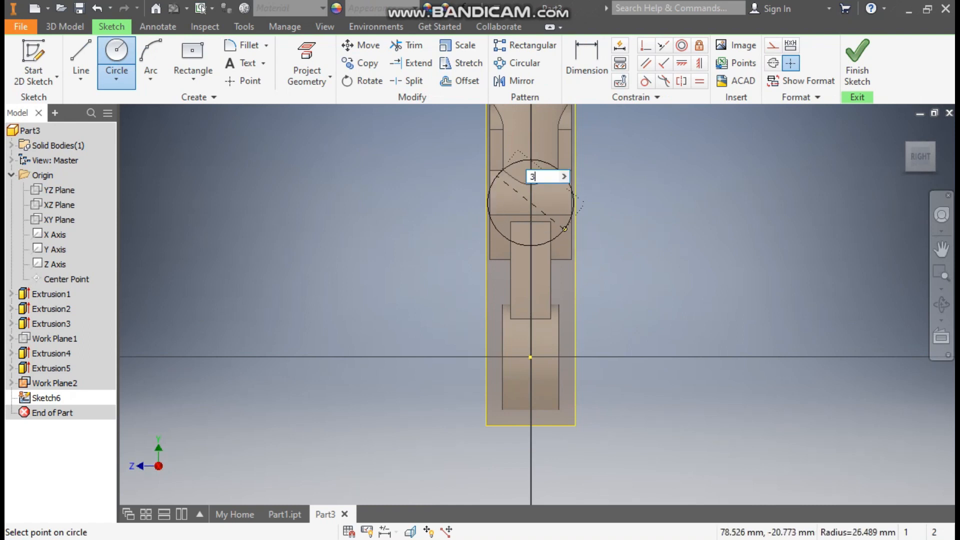
pyautogui.press('Return')
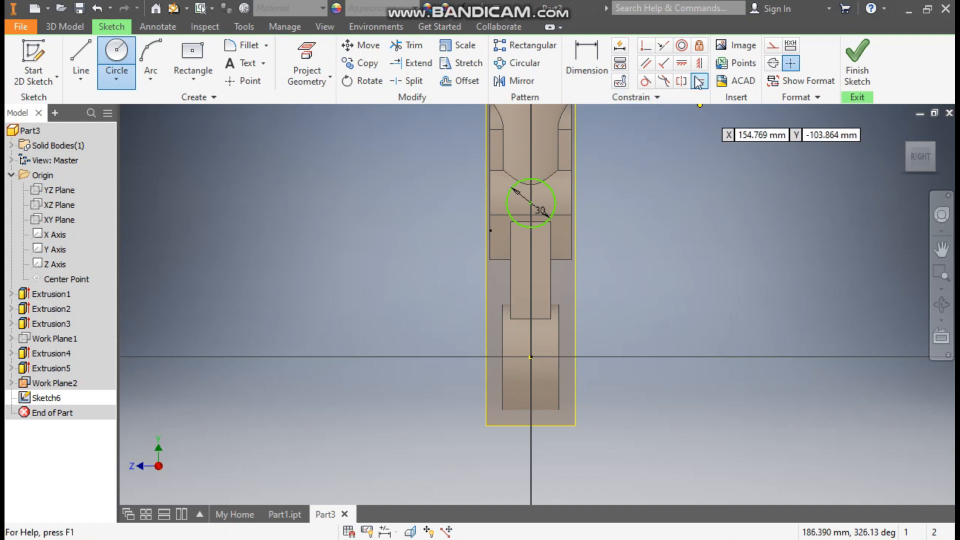
# Dimension the circle's centre 95 mm above the origin.
pyautogui.click(586, 54)
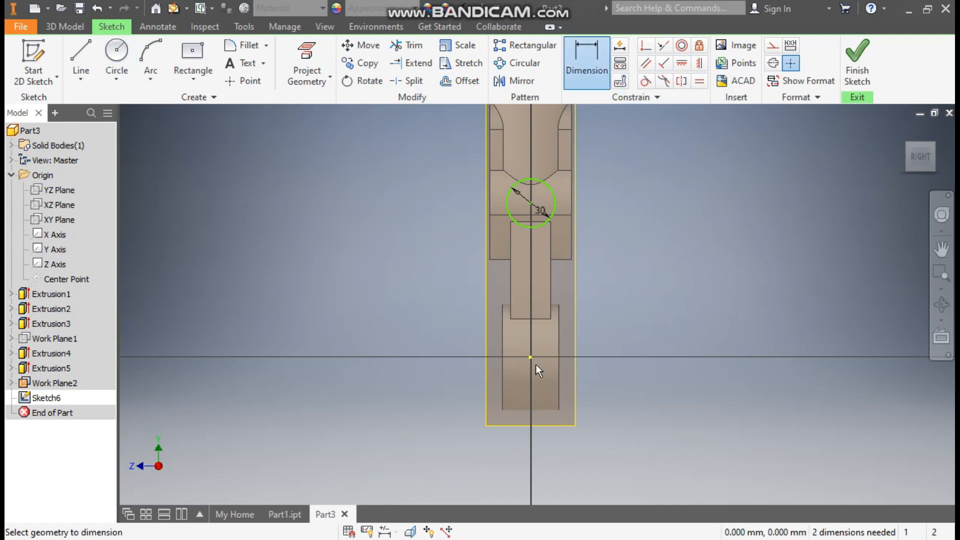
pyautogui.click(530, 203)
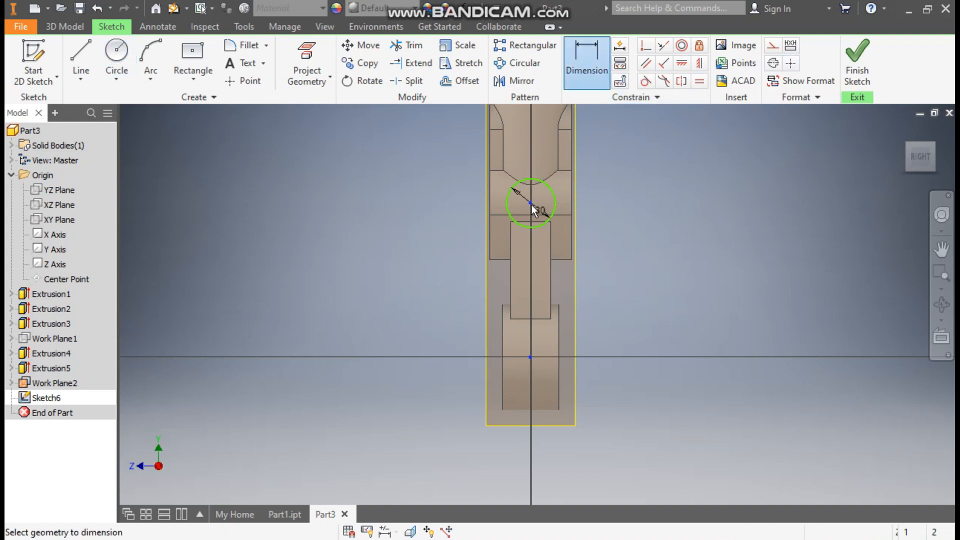
pyautogui.click(657, 249)
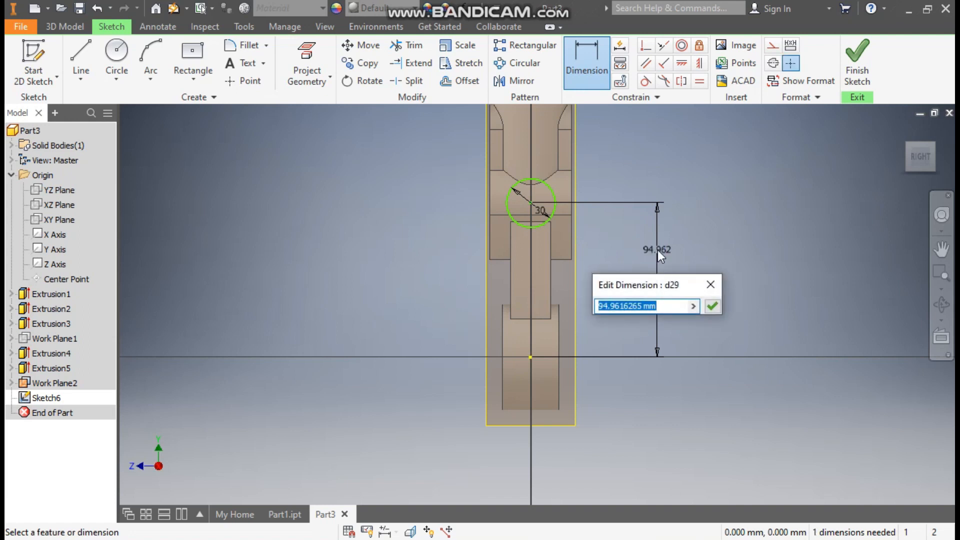
pyautogui.write('95')
pyautogui.press('Return')
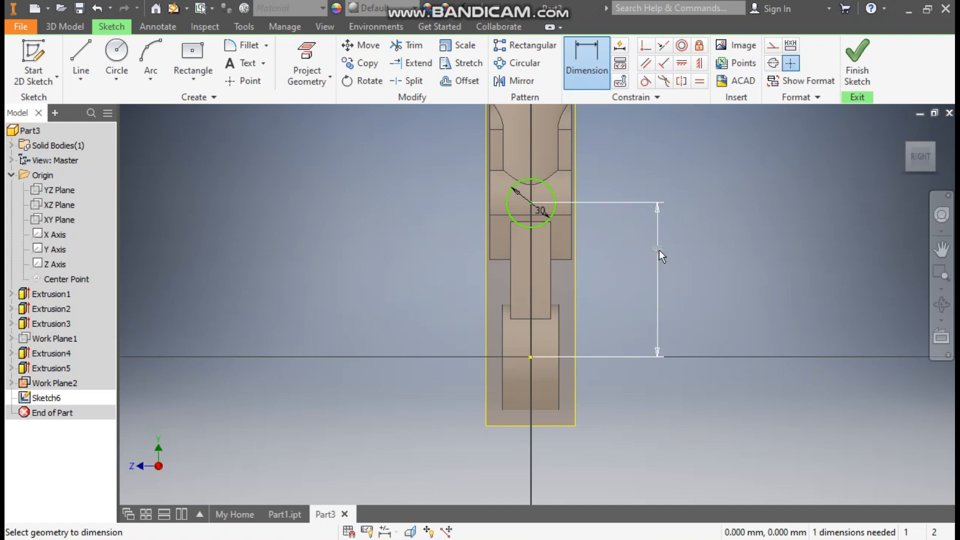
# Apply a horizontal constraint between the 30 mm circle's centre and the origin.
pyautogui.click(683, 64)
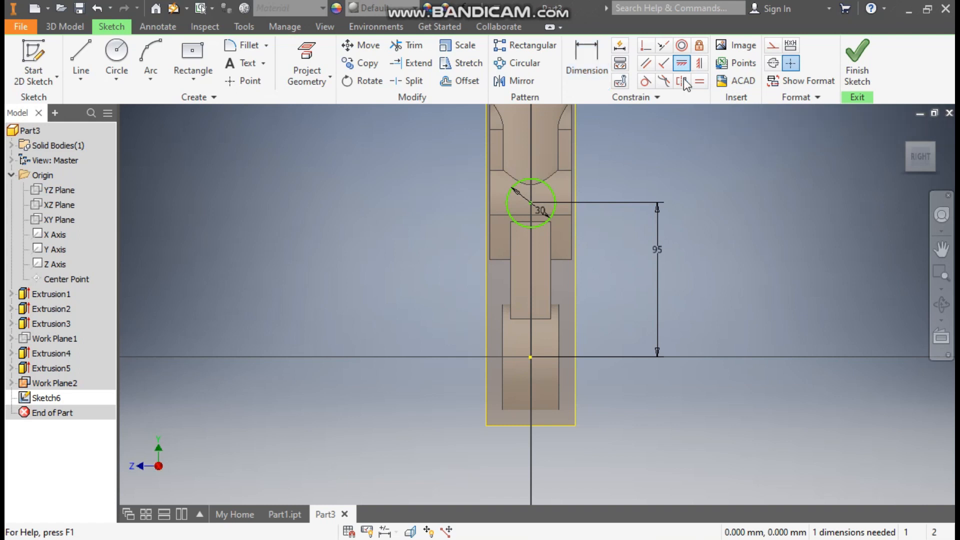
pyautogui.click(531, 202)
pyautogui.click(531, 357)
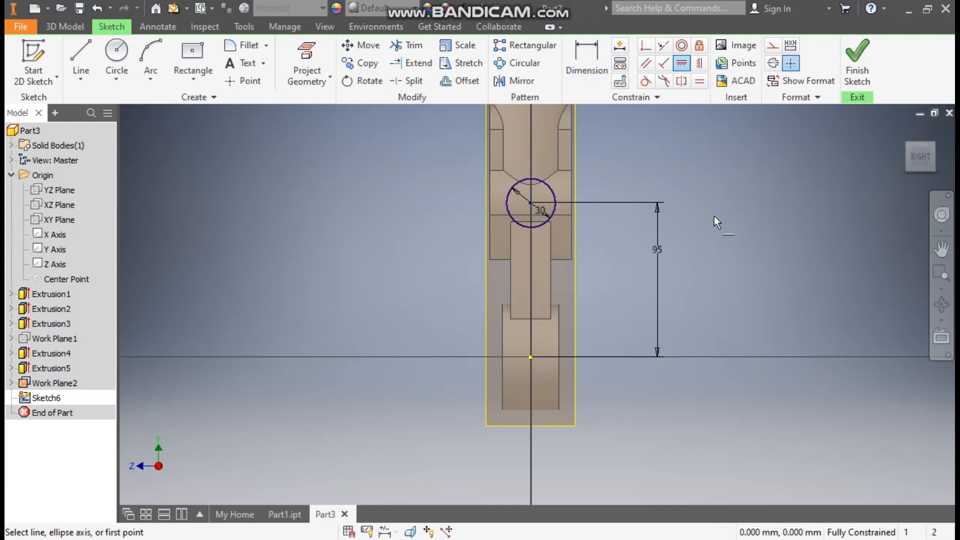
# Extrude the 30 mm circle from the offset work plane with the To Next extent, joining it to the keyed bore's body.
pyautogui.click(65, 27)
pyautogui.click(81, 60)
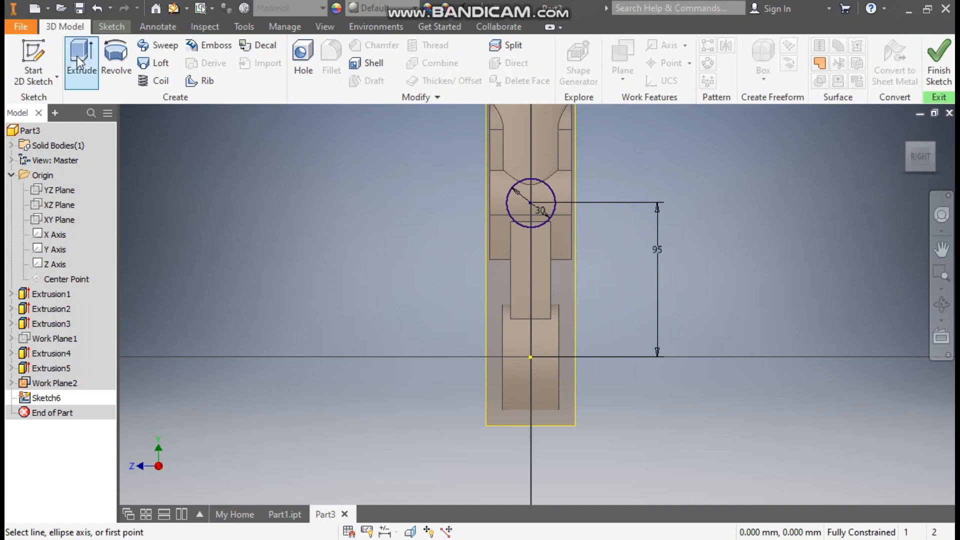
pyautogui.scroll(3, 553, 283)
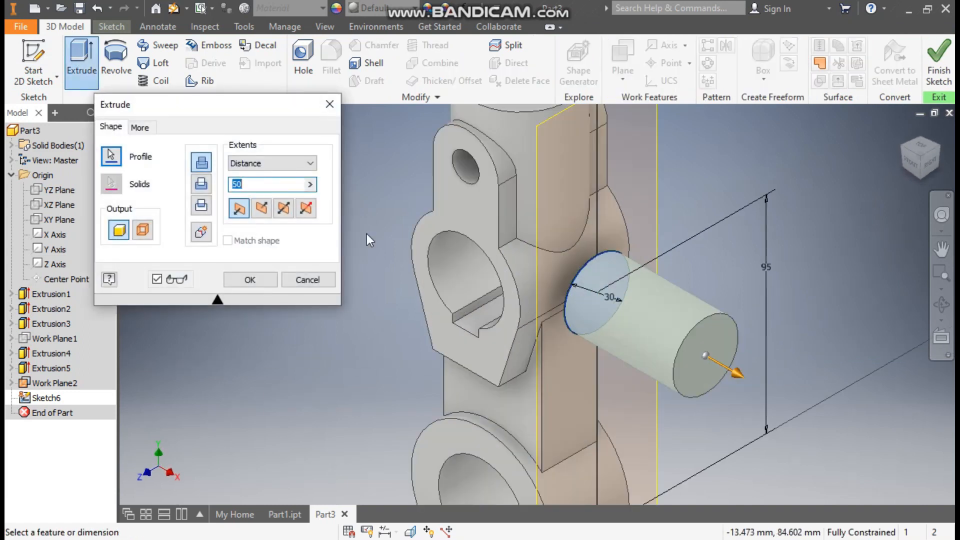
pyautogui.click(272, 166)
pyautogui.click(261, 185)
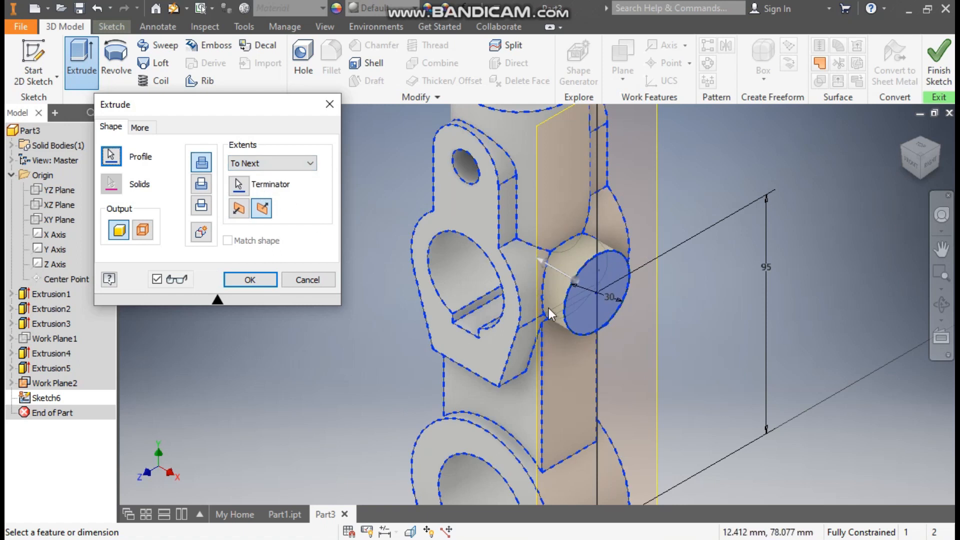
pyautogui.click(267, 283)
# Hide the offset work plane in front of the new side boss.
pyautogui.scroll(-3, 357, 241)
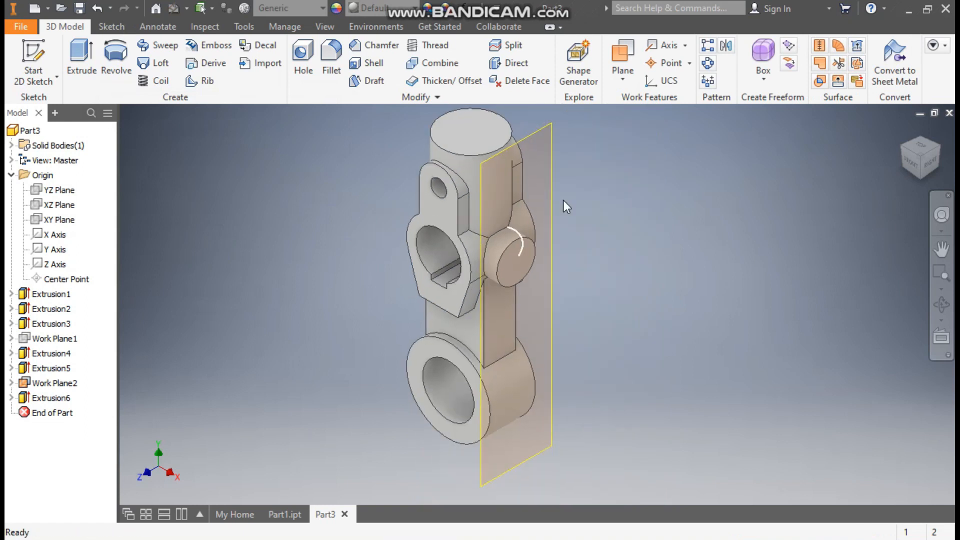
pyautogui.click(553, 175)
pyautogui.rightClick(553, 174)
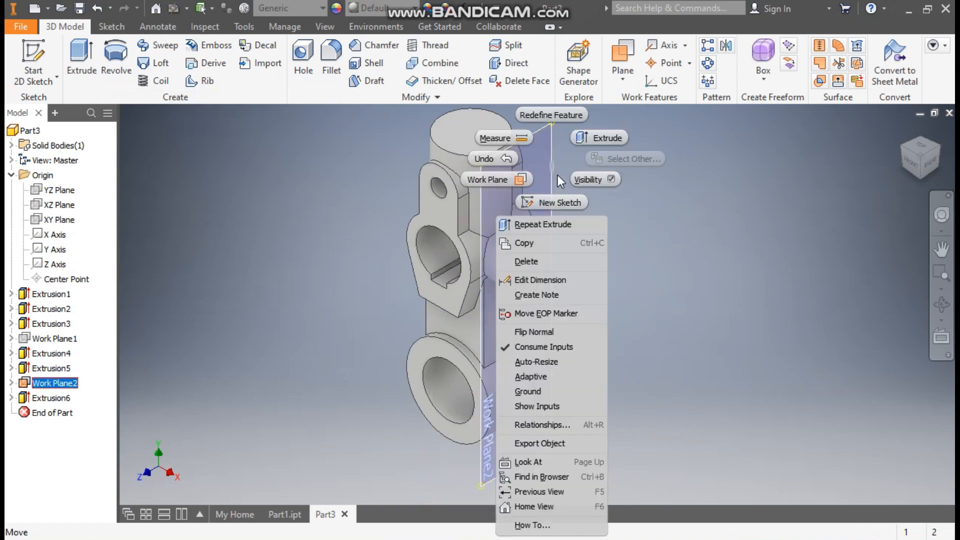
pyautogui.click(584, 178)
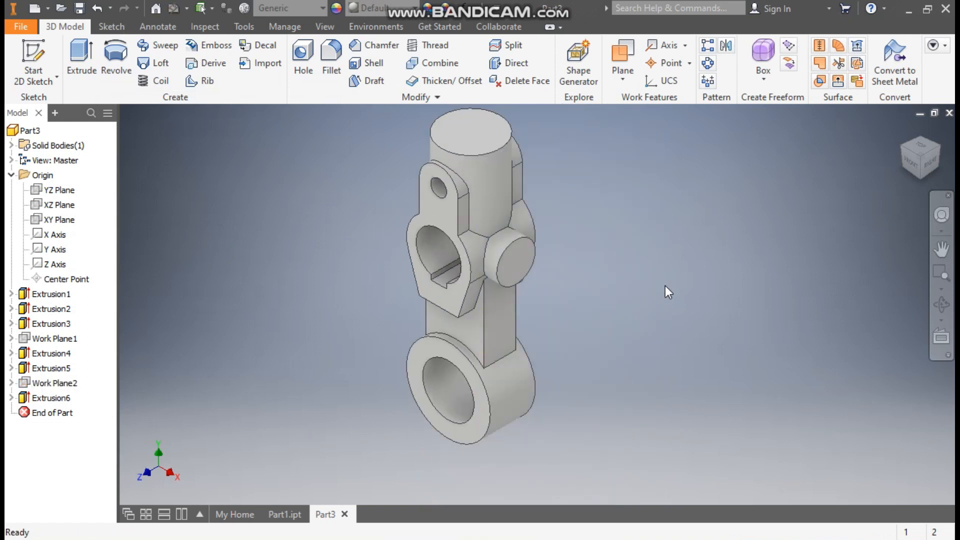
# Start a sketch on the side boss's end face and draw a 12.5 mm diameter circle at the boss's centre.
pyautogui.click(518, 260)
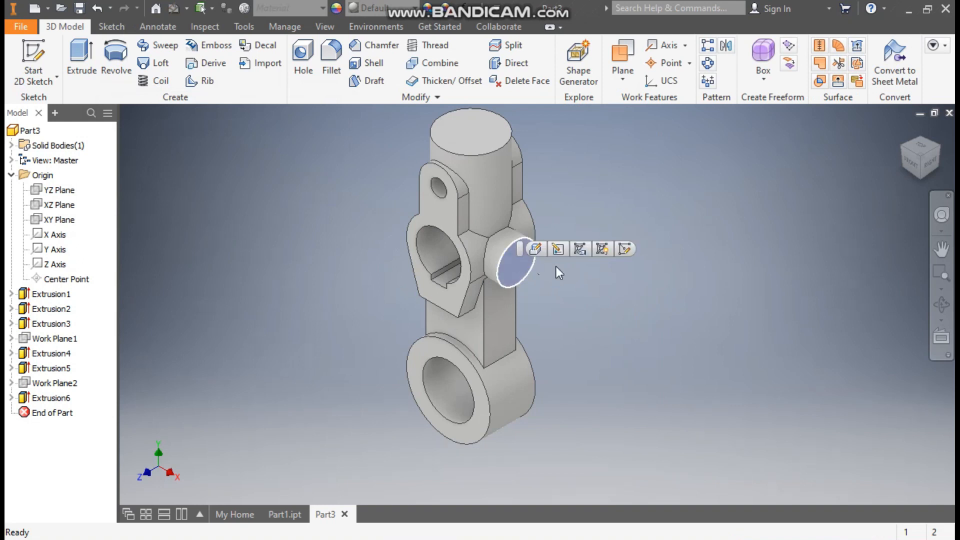
pyautogui.click(625, 248)
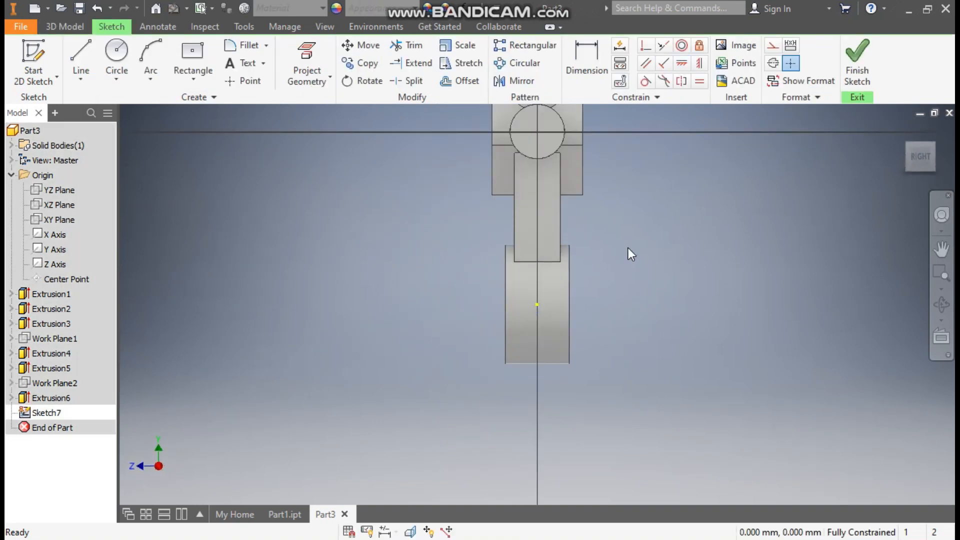
pyautogui.click(116, 55)
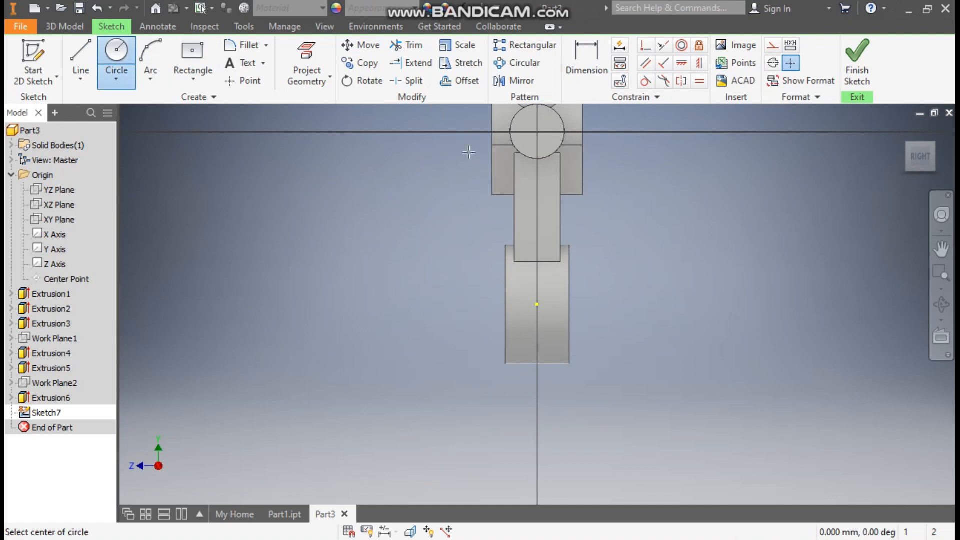
pyautogui.moveTo(623, 169); pyautogui.dragTo(625, 210, button='middle')
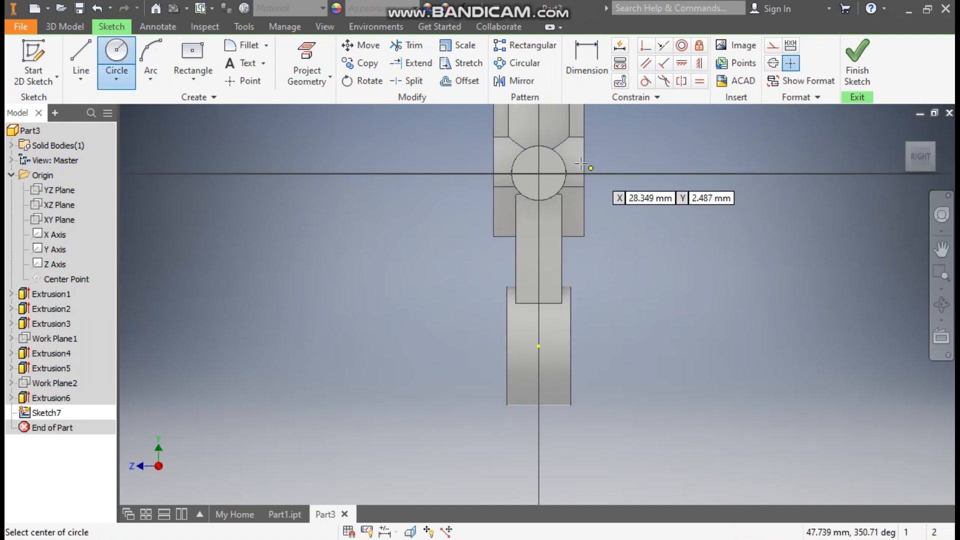
pyautogui.click(539, 173)
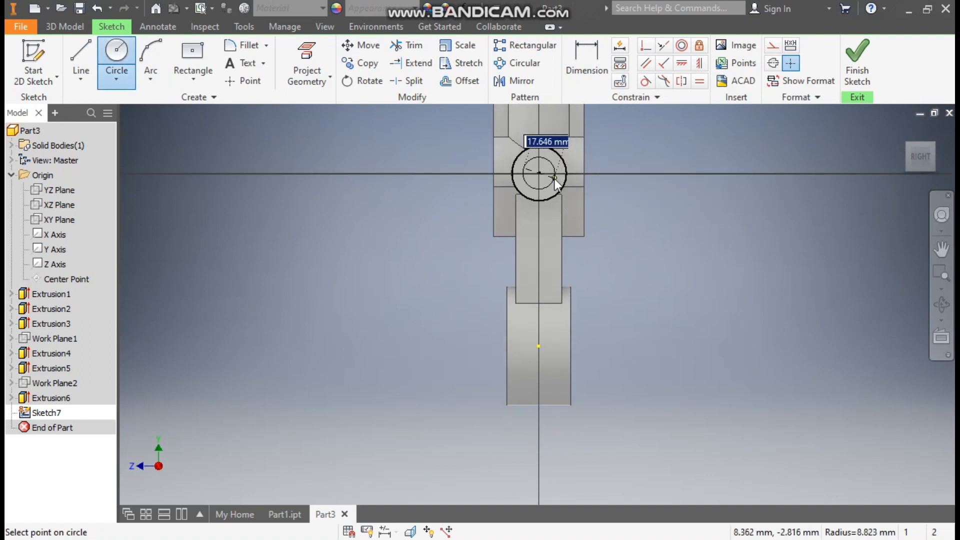
pyautogui.write('12.5')
pyautogui.press('Return')
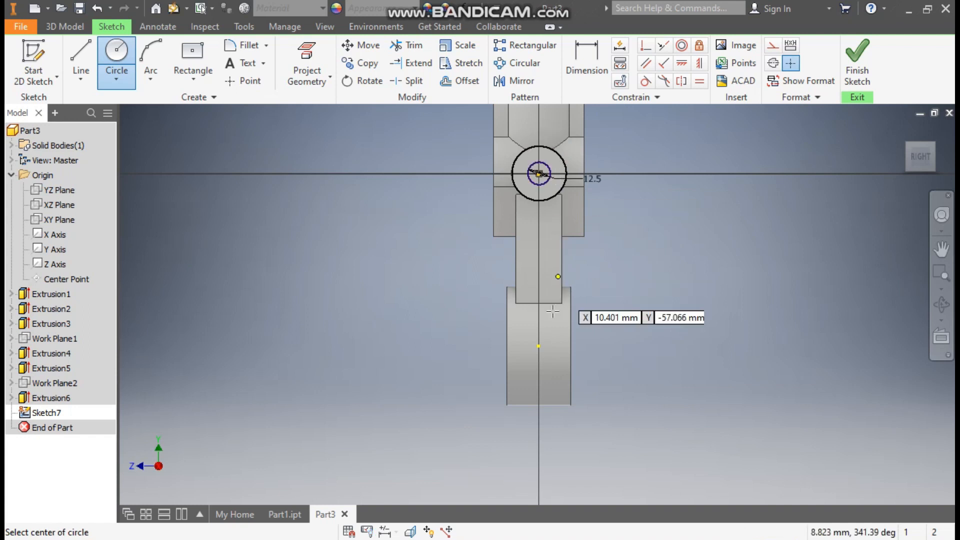
# Draw a second 12.5 mm diameter circle centred on the projected origin in front of the lower boss, and finish the sketch.
pyautogui.click(539, 345)
pyautogui.write('12.5')
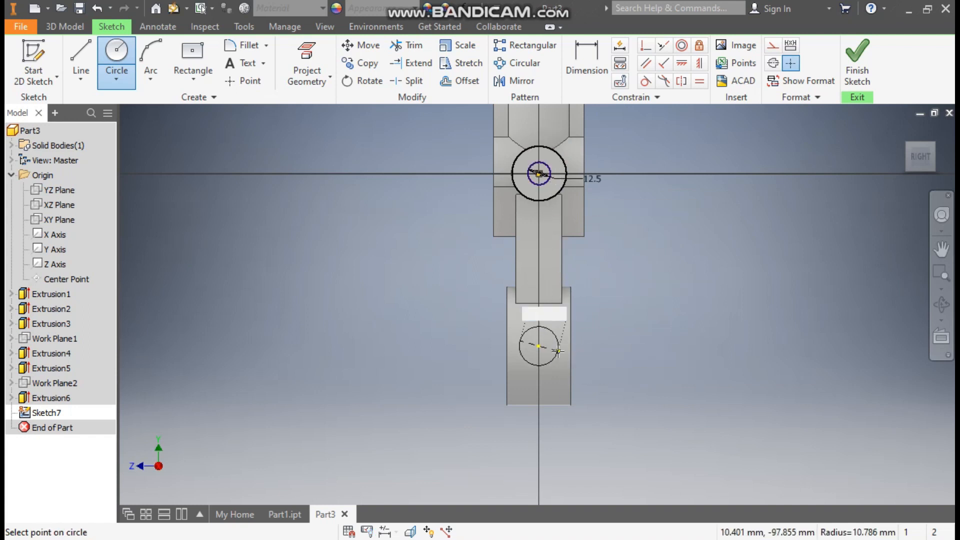
pyautogui.press('Return')
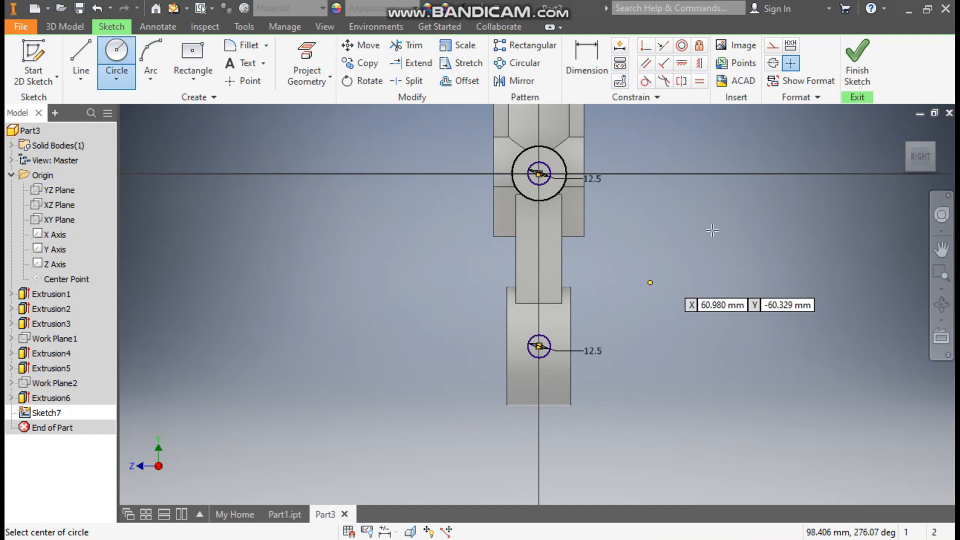
pyautogui.click(857, 56)
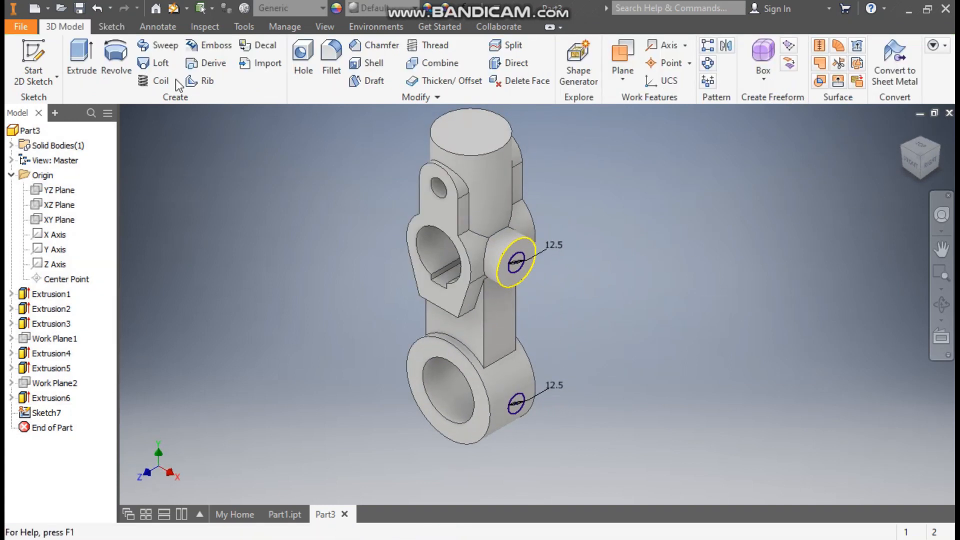
# Cut both 12.5 mm circles 30 mm deep into the side boss and the lower boss, through to their bores.
pyautogui.click(85, 64)
pyautogui.scroll(-5, 524, 263)
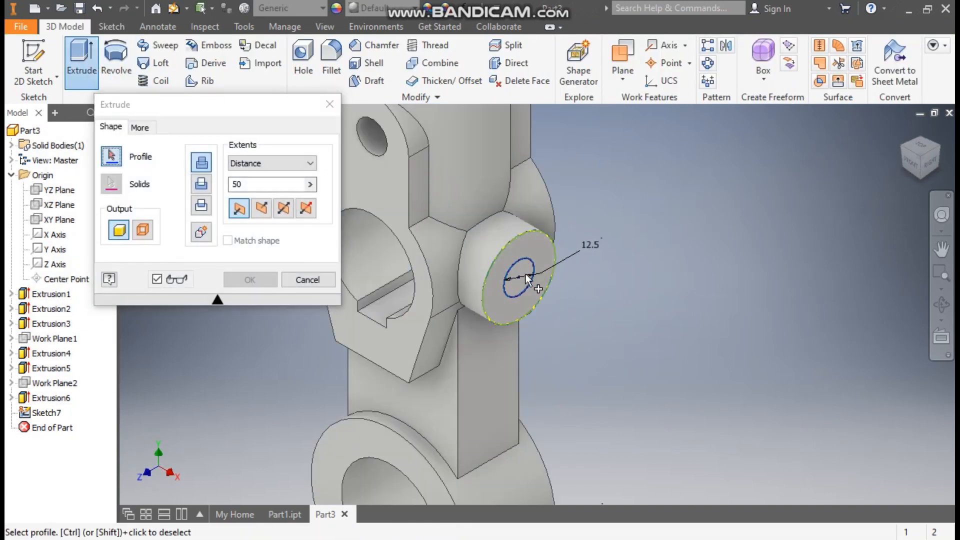
pyautogui.scroll(3, 528, 218)
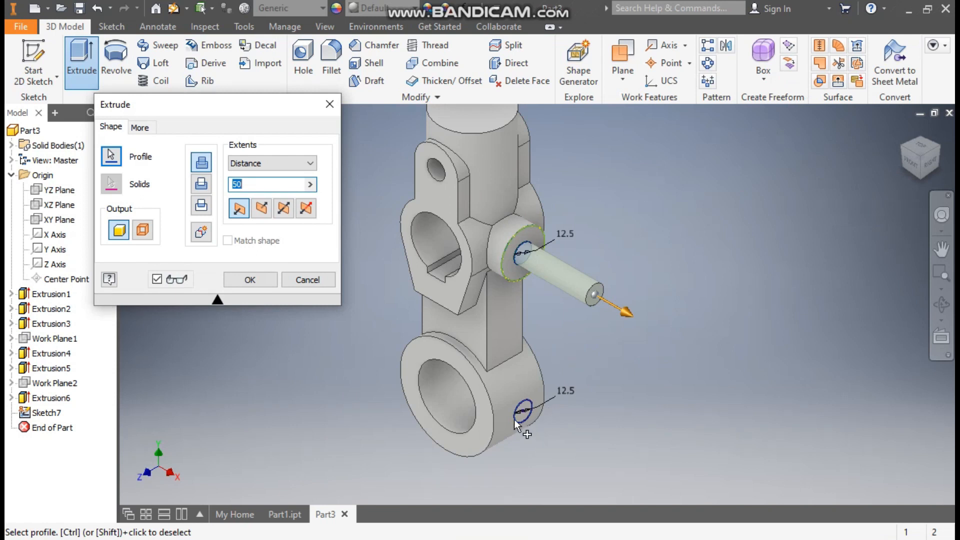
pyautogui.click(524, 413)
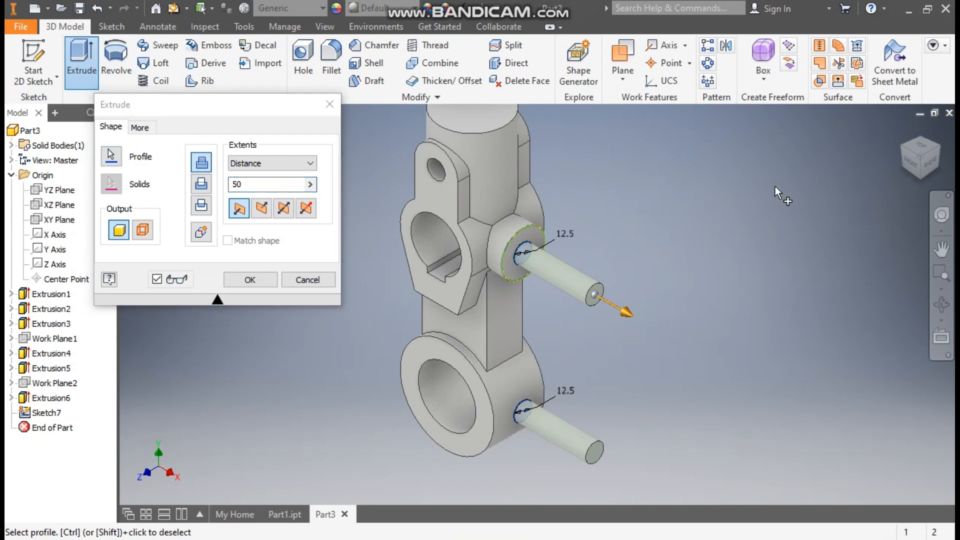
pyautogui.click(268, 208)
pyautogui.doubleClick(270, 184)
pyautogui.write('30')
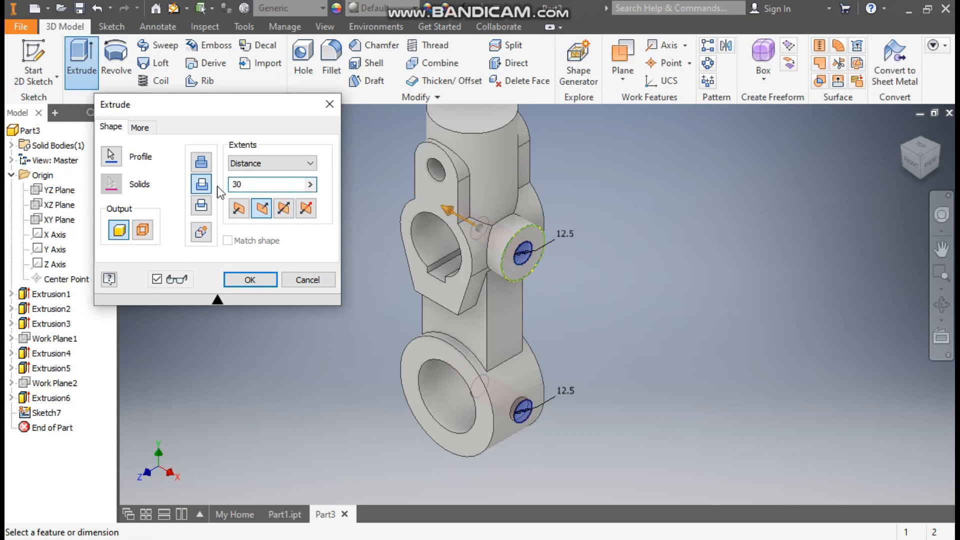
pyautogui.click(907, 165)
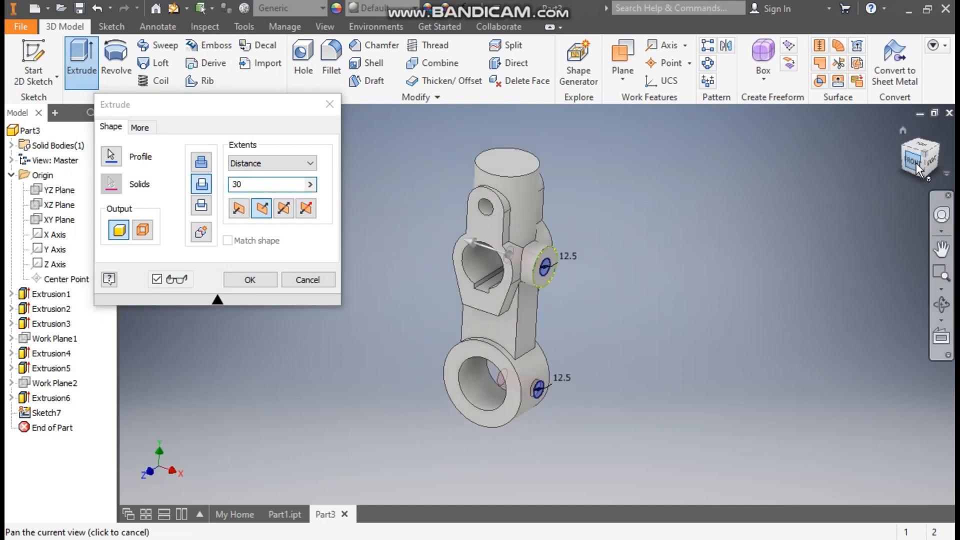
pyautogui.scroll(3, 555, 298)
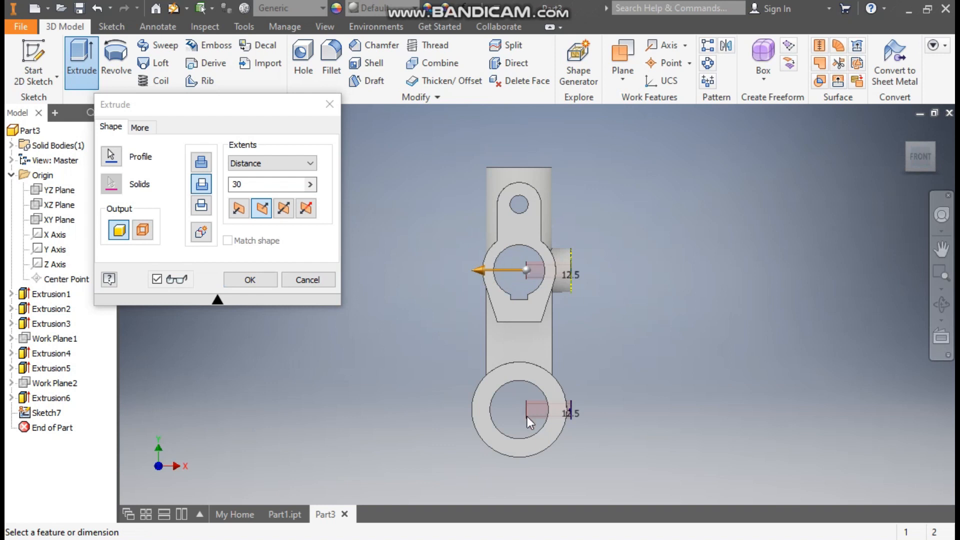
pyautogui.moveTo(519, 320); pyautogui.dragTo(541, 270, button='middle')
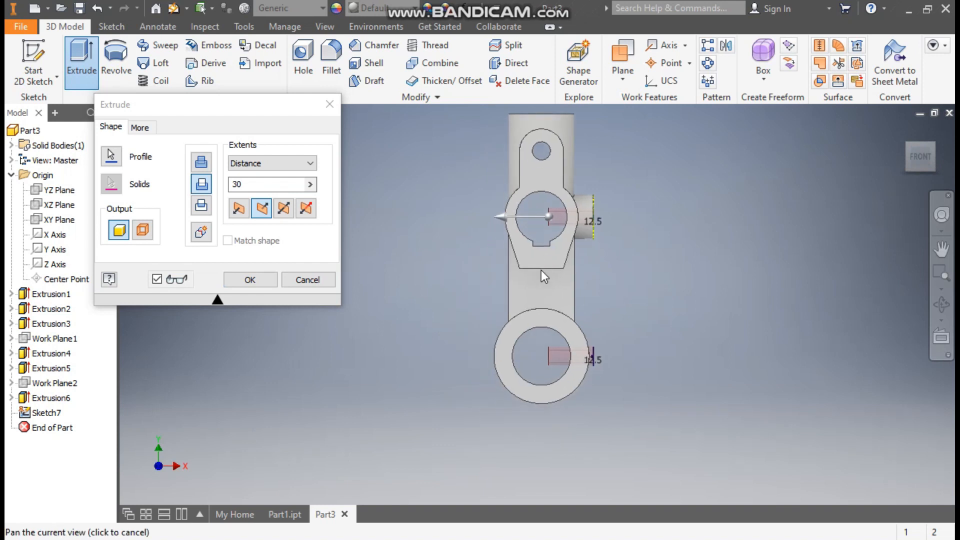
pyautogui.click(237, 280)
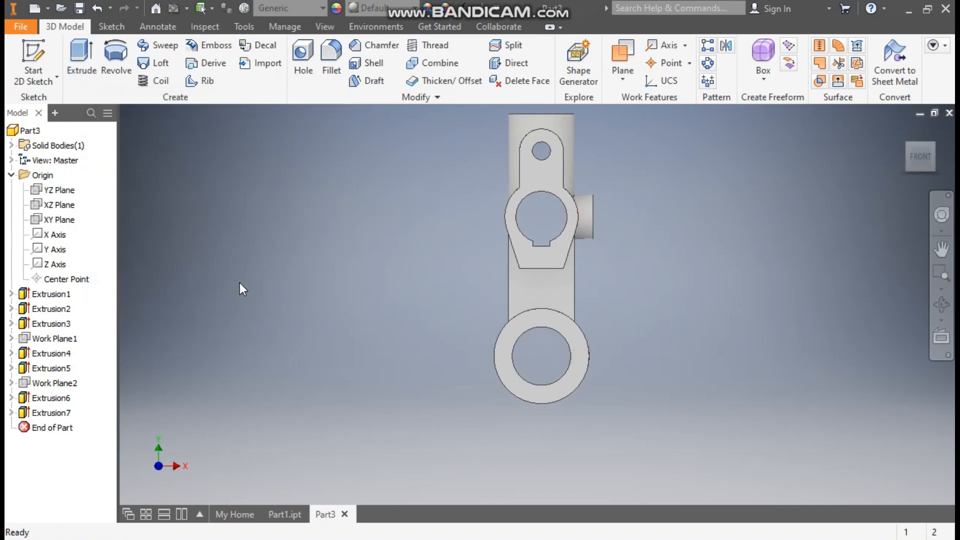
# Check the top bore on the reference Part1.ipt, and in Part3 sketch a 25 mm diameter circle centred on the top cylinder's end face.
pyautogui.click(901, 131)
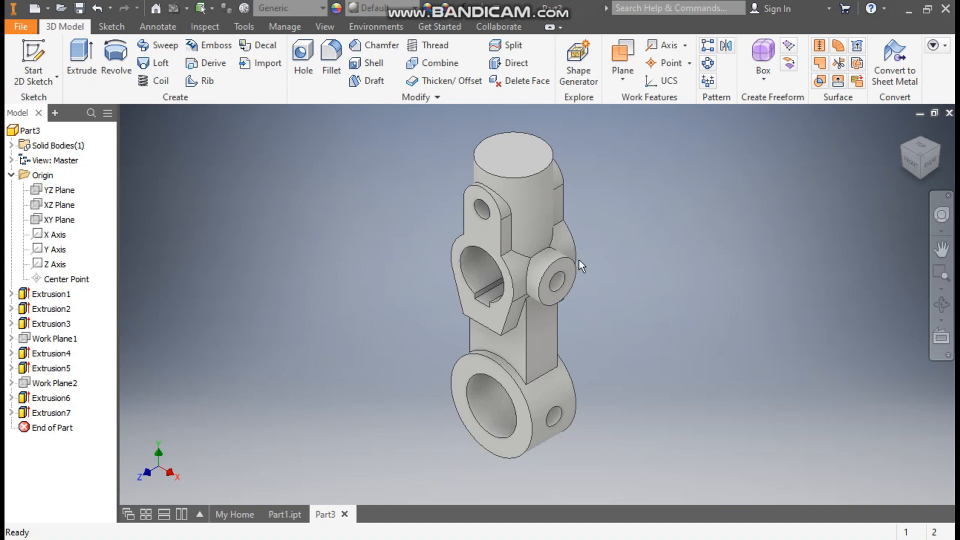
pyautogui.click(284, 514)
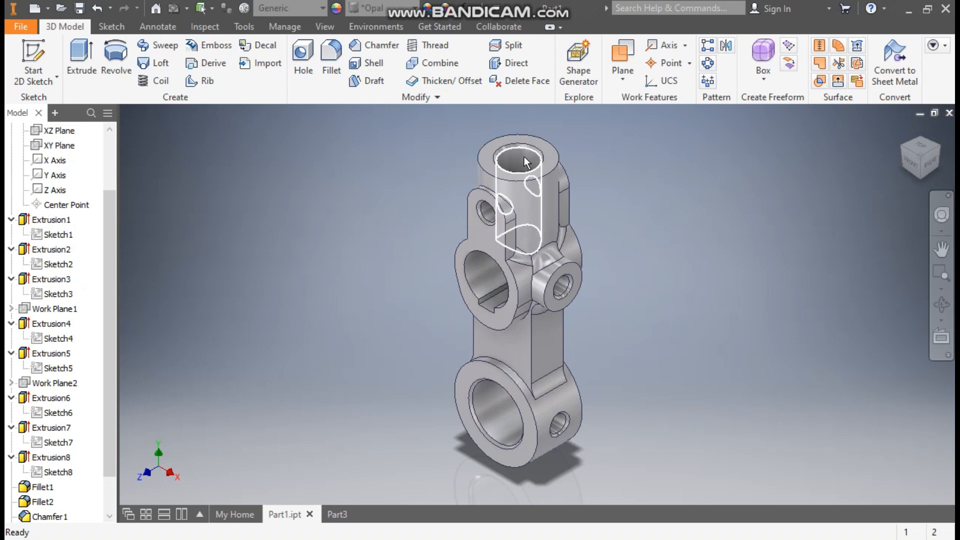
pyautogui.click(339, 513)
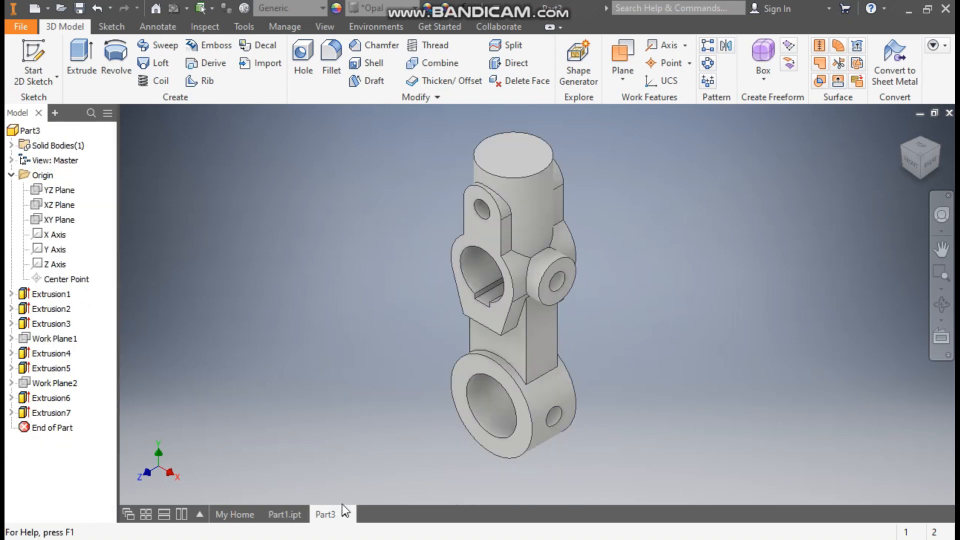
pyautogui.click(520, 151)
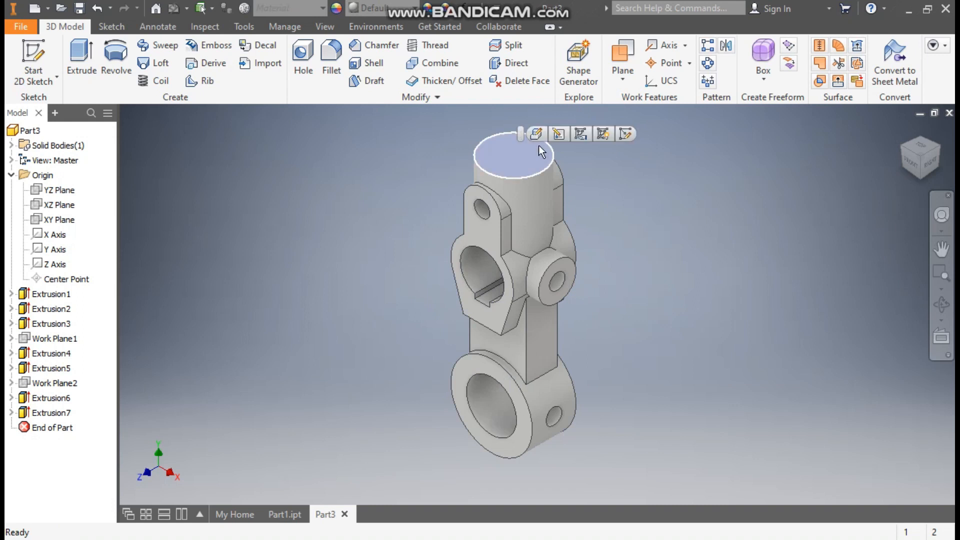
pyautogui.click(623, 134)
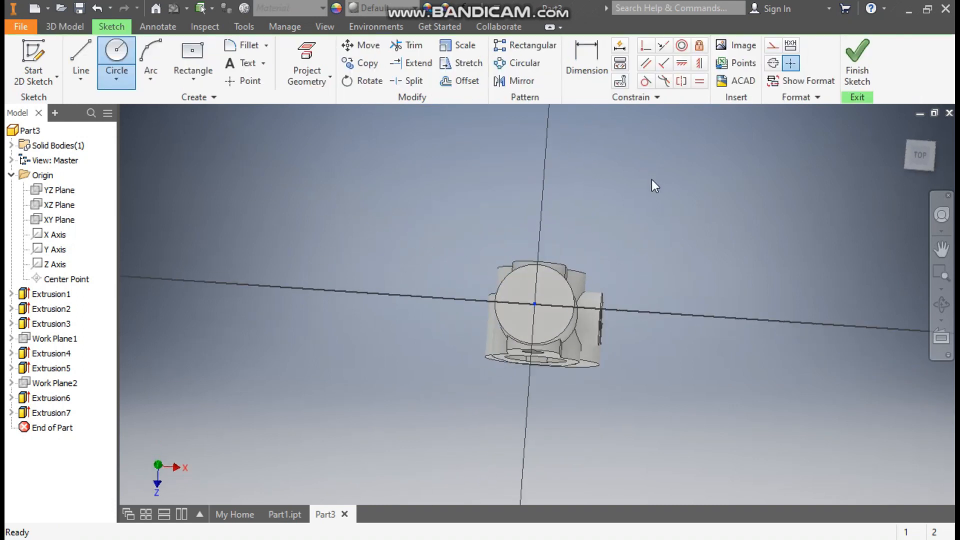
pyautogui.click(128, 55)
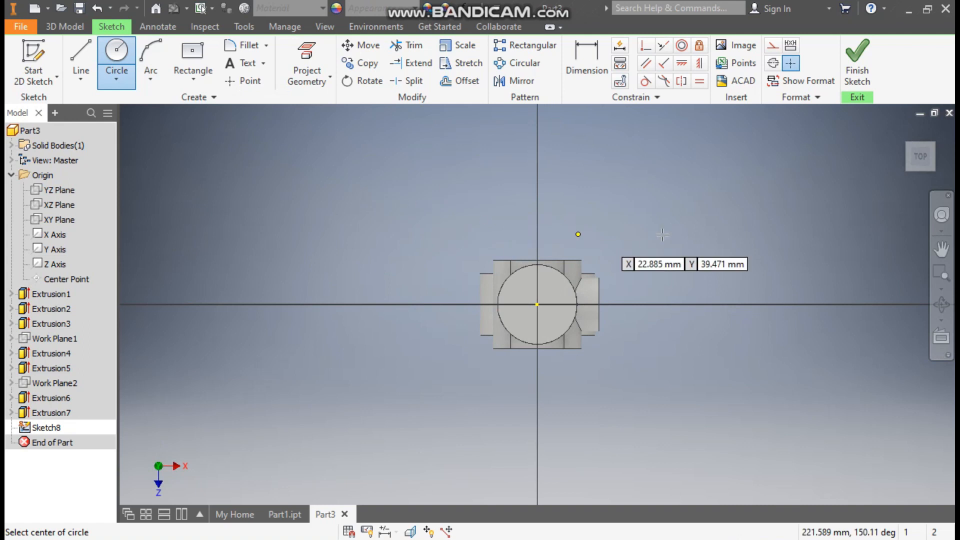
pyautogui.click(537, 304)
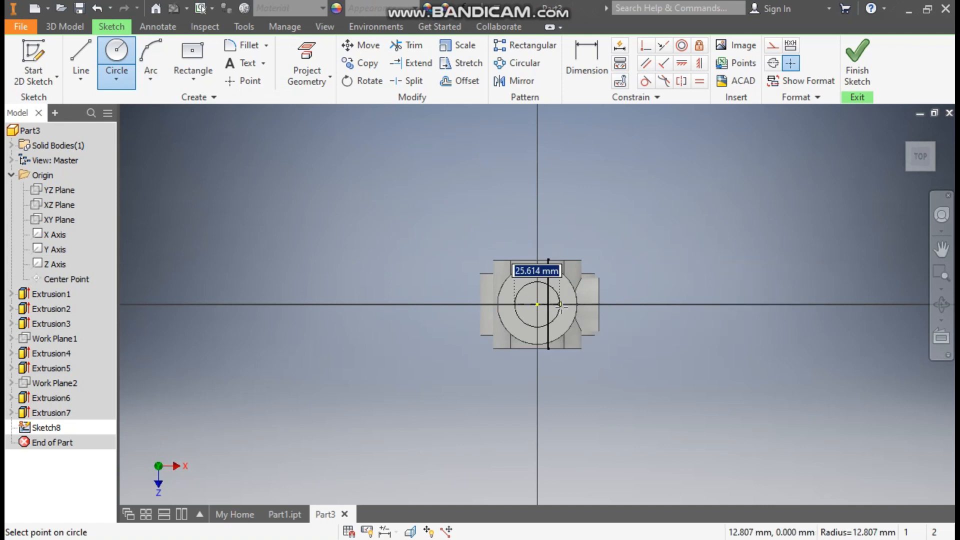
pyautogui.write('25')
pyautogui.press('Return')
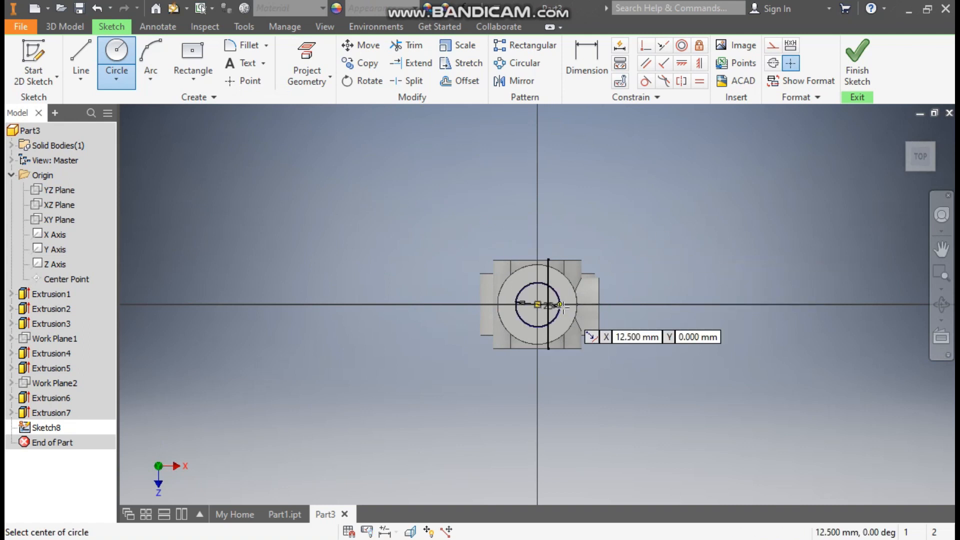
pyautogui.click(857, 64)
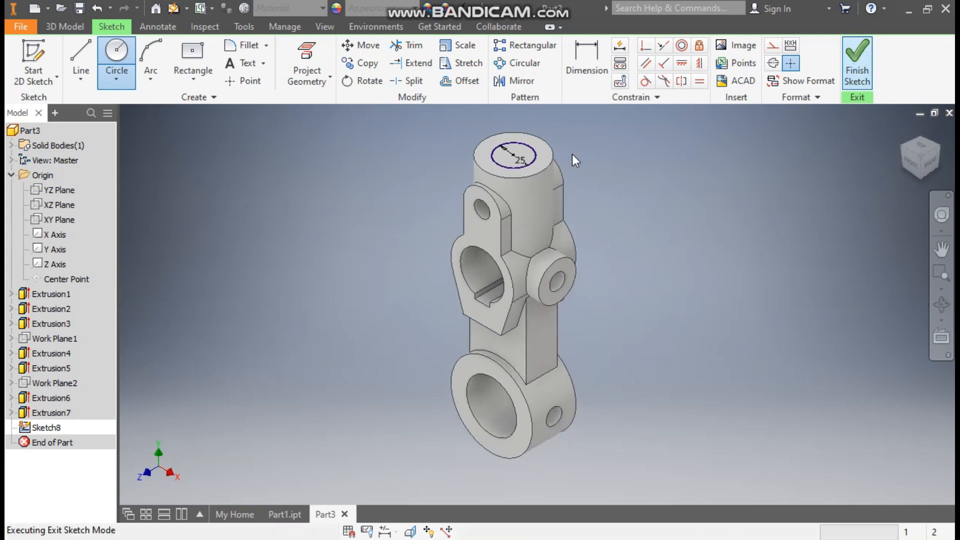
# Cut the 25 mm circle 65 mm down through the top cylinder into the keyed bore.
pyautogui.click(85, 51)
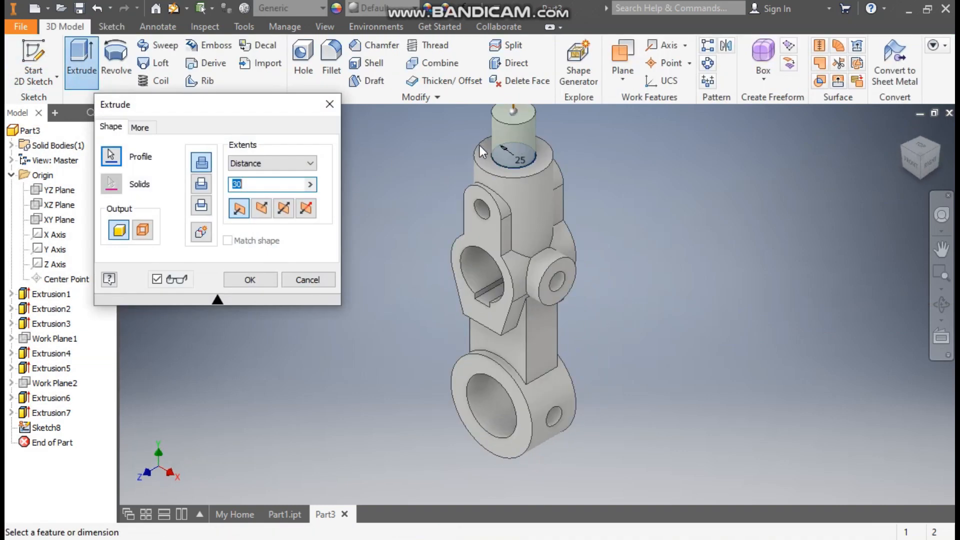
pyautogui.click(258, 209)
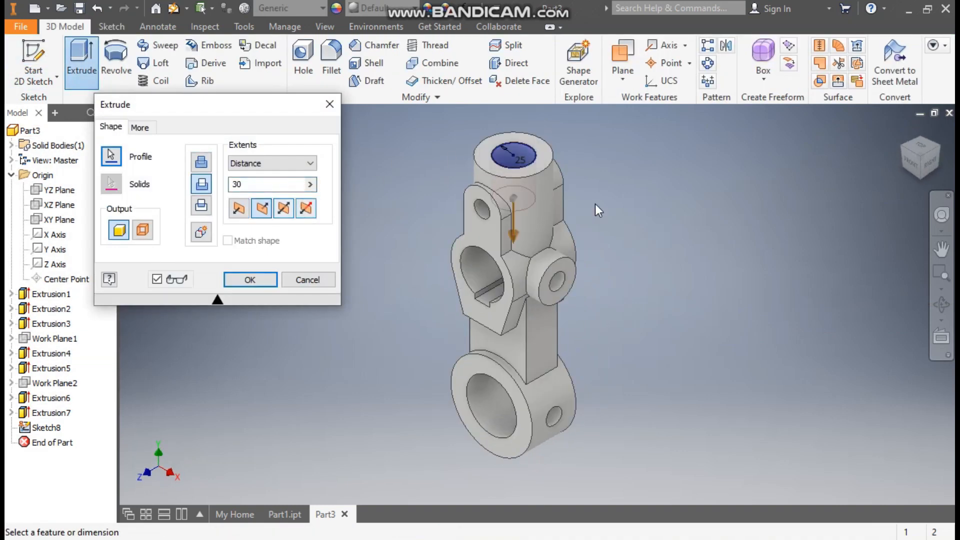
pyautogui.click(914, 170)
pyautogui.scroll(3, 555, 214)
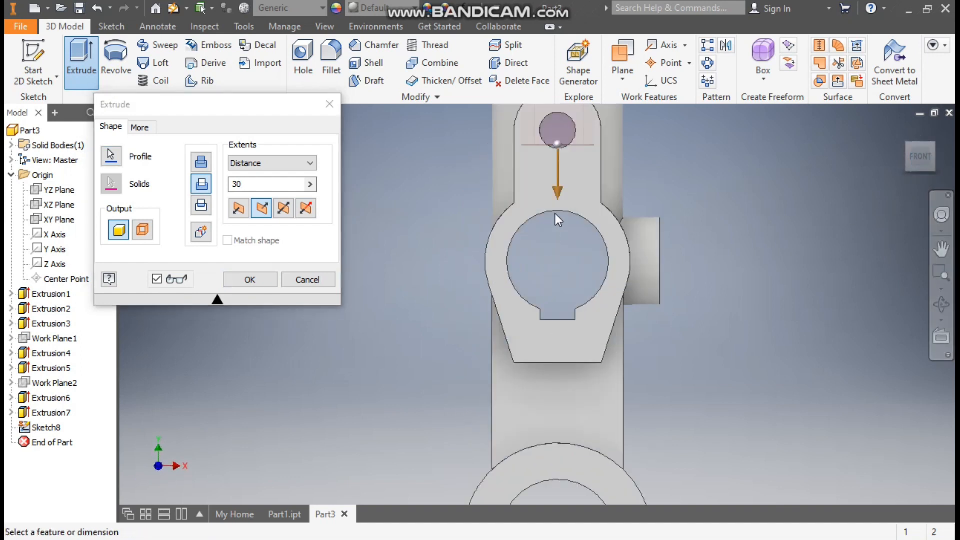
pyautogui.moveTo(560, 195); pyautogui.dragTo(550, 298)
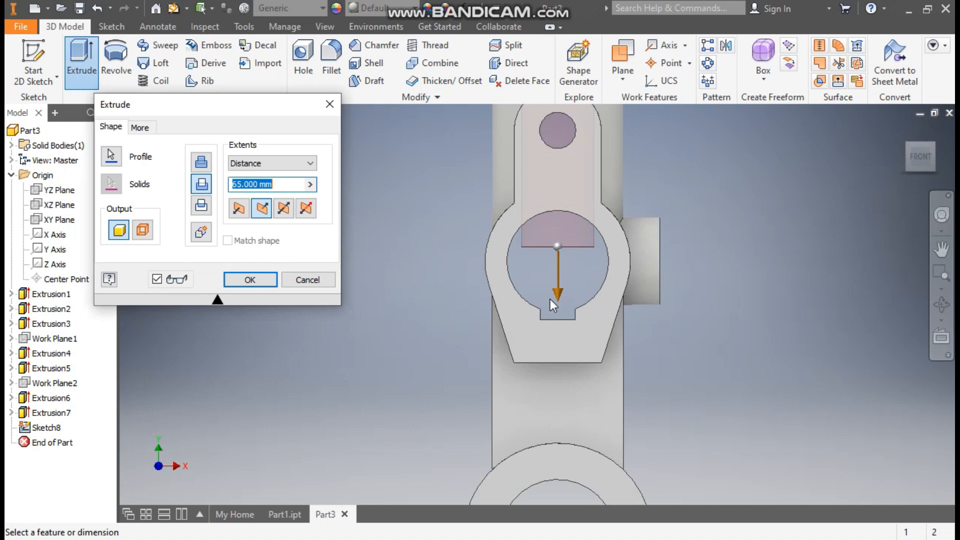
pyautogui.click(244, 281)
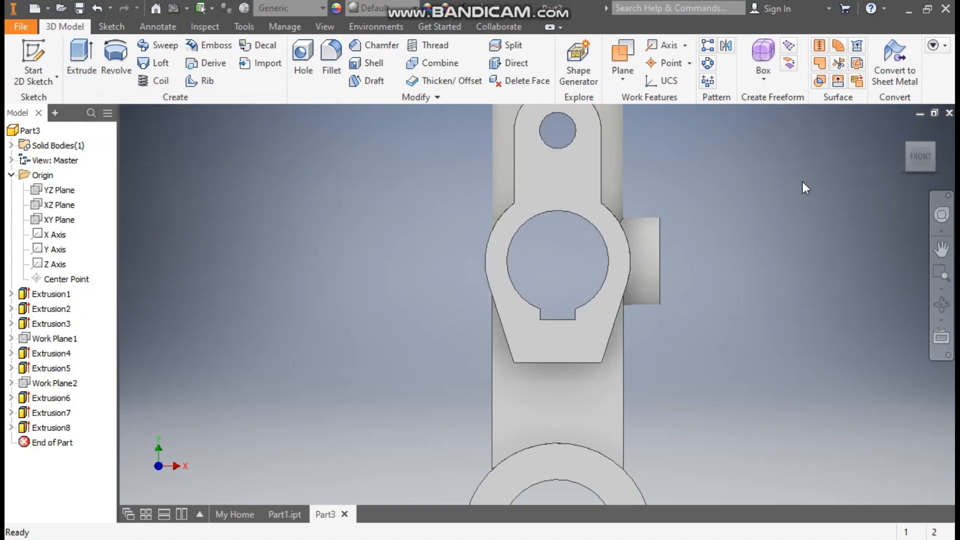
# Fillet three edges with a 15 mm radius: both arm sides at the lower boss, and one arm side at the upper boss.
pyautogui.click(901, 134)
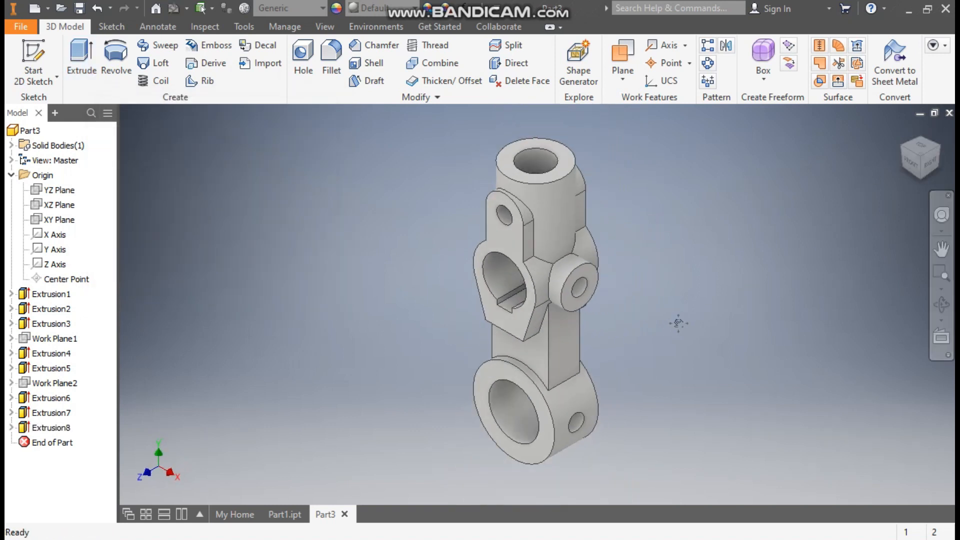
pyautogui.click(331, 64)
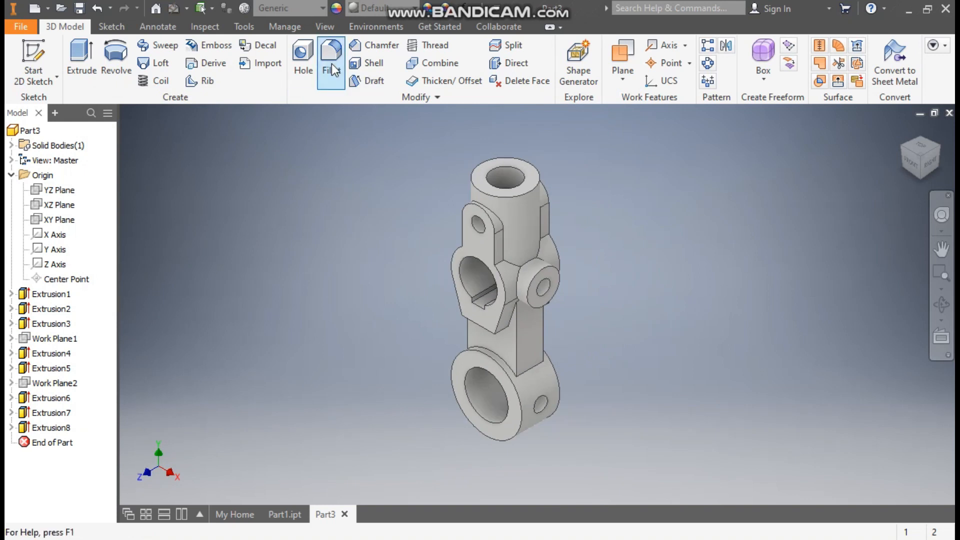
pyautogui.click(192, 222)
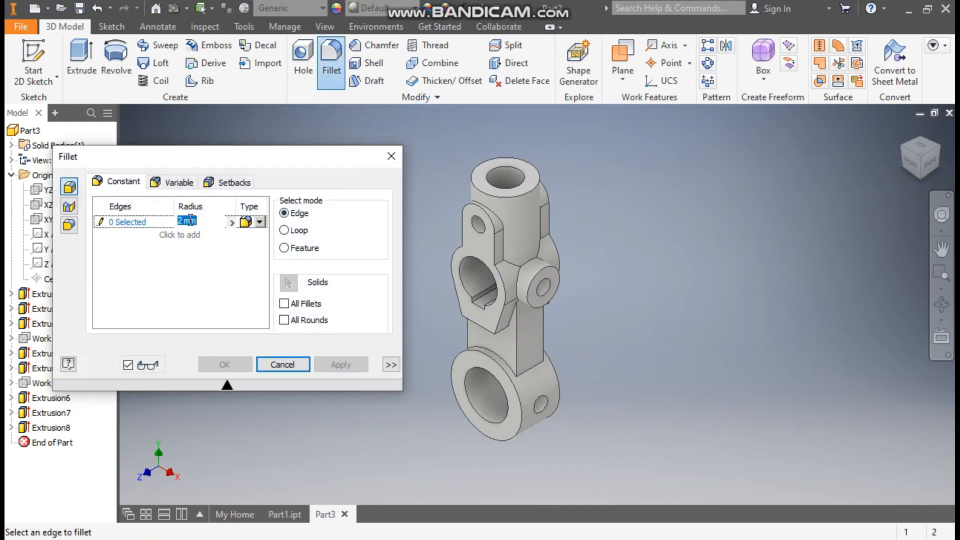
pyautogui.write('15')
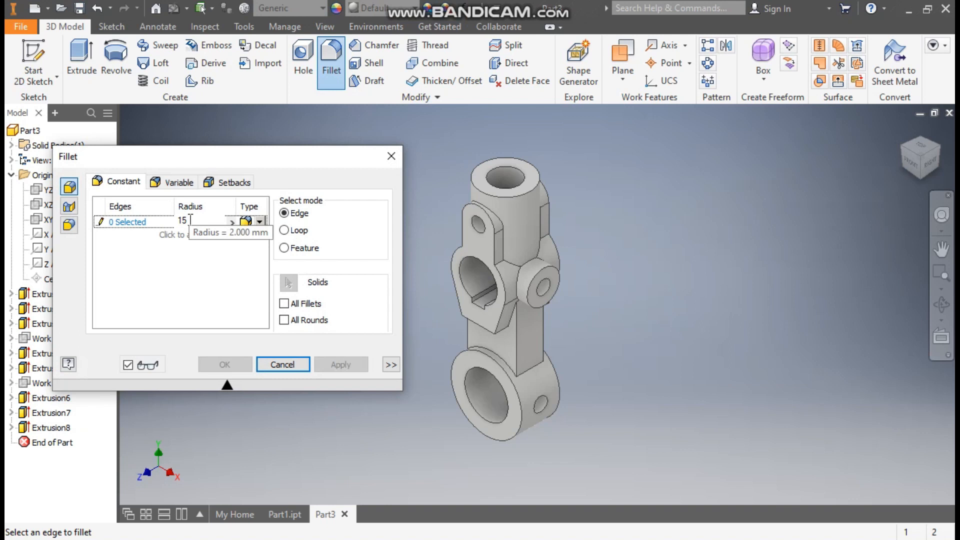
pyautogui.click(128, 221)
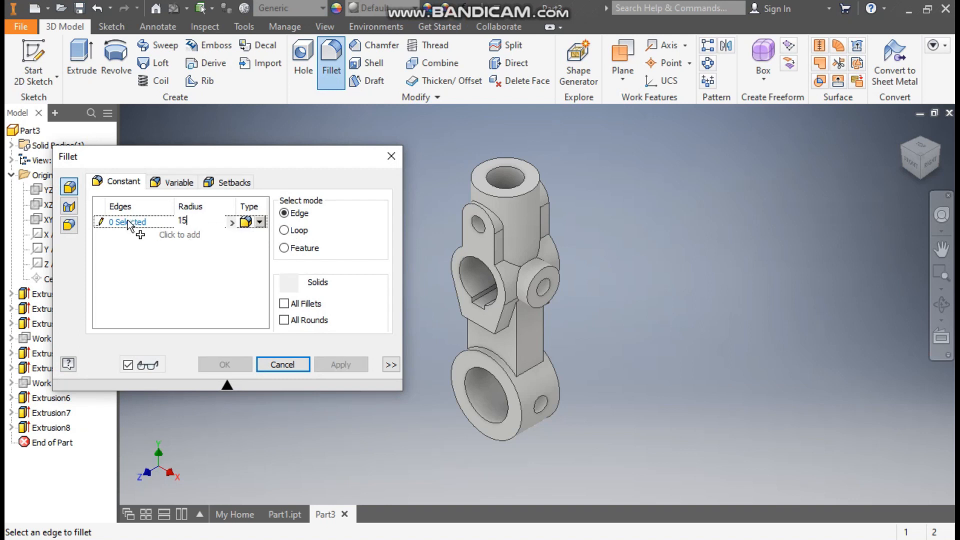
pyautogui.click(536, 365)
pyautogui.click(899, 146)
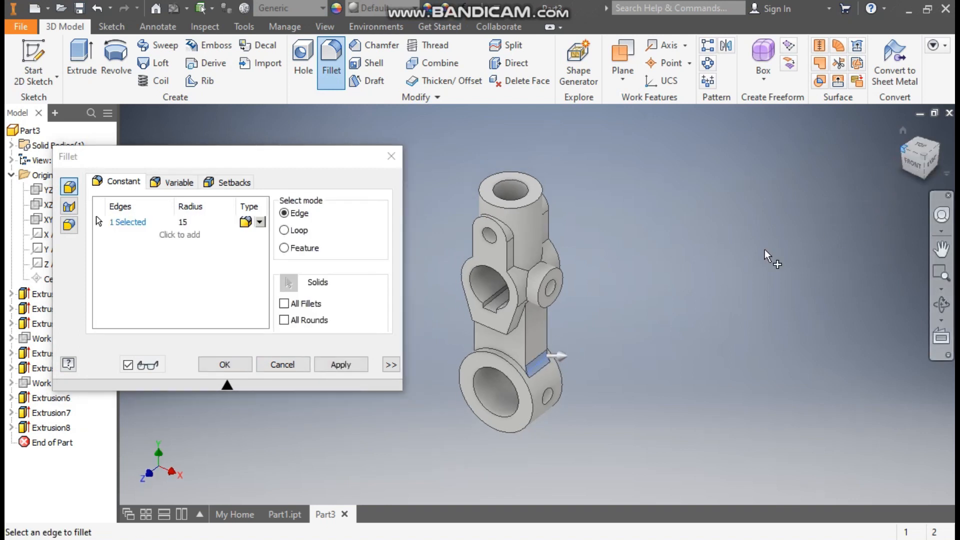
pyautogui.scroll(-5, 516, 355)
pyautogui.click(552, 171)
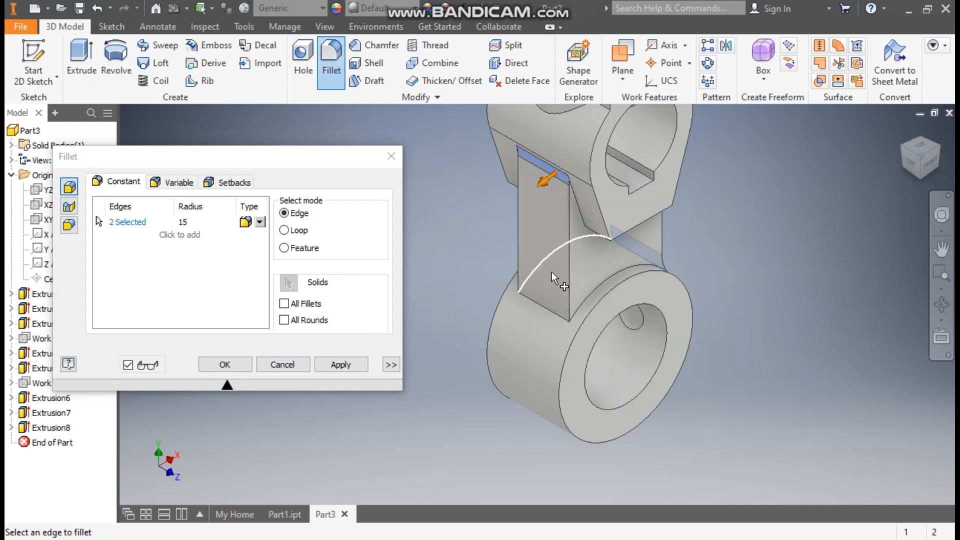
pyautogui.click(540, 304)
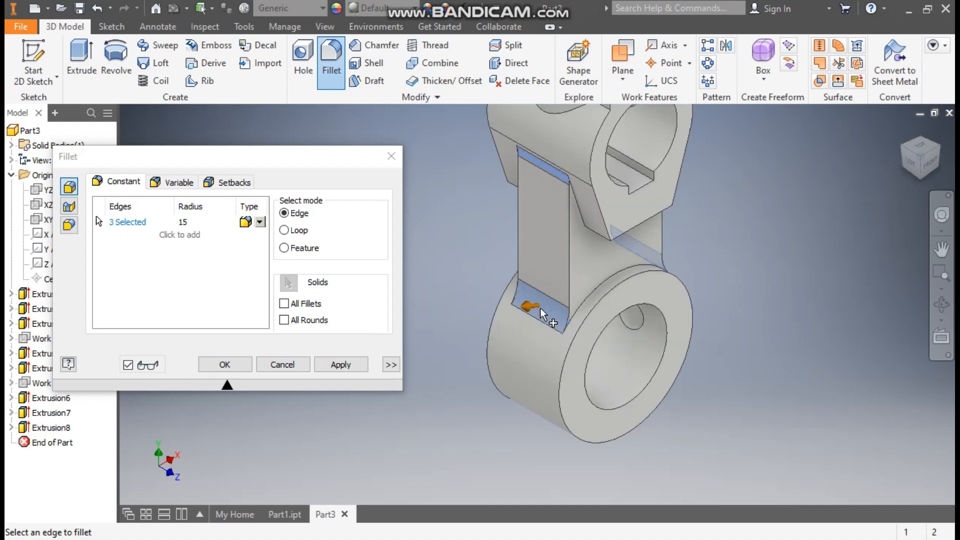
pyautogui.click(341, 365)
# Set up 7.5 mm radius fillets on the four edges where the top cylinder meets the keyed boss and side boss.
pyautogui.click(192, 222)
pyautogui.write('7.')
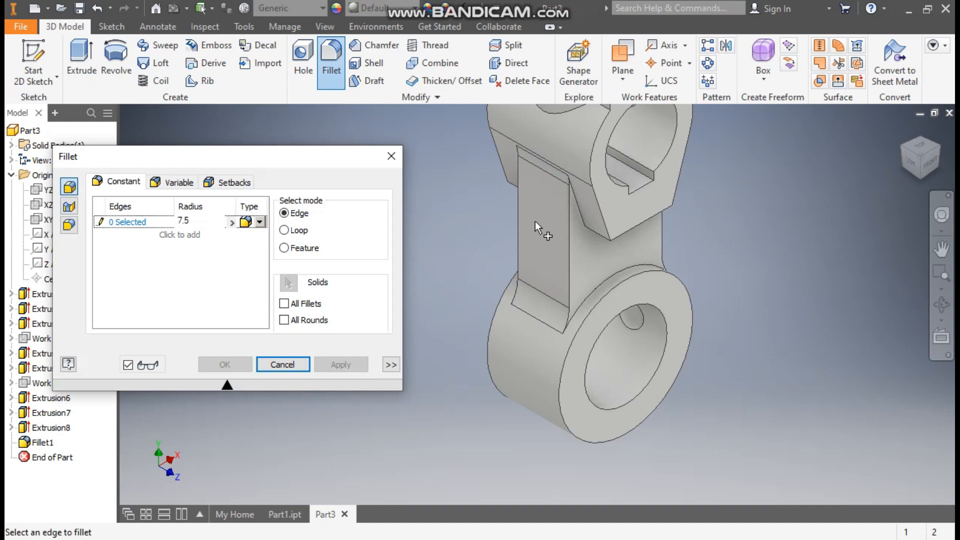
pyautogui.moveTo(657, 207); pyautogui.dragTo(659, 295, button='middle')
pyautogui.click(588, 214)
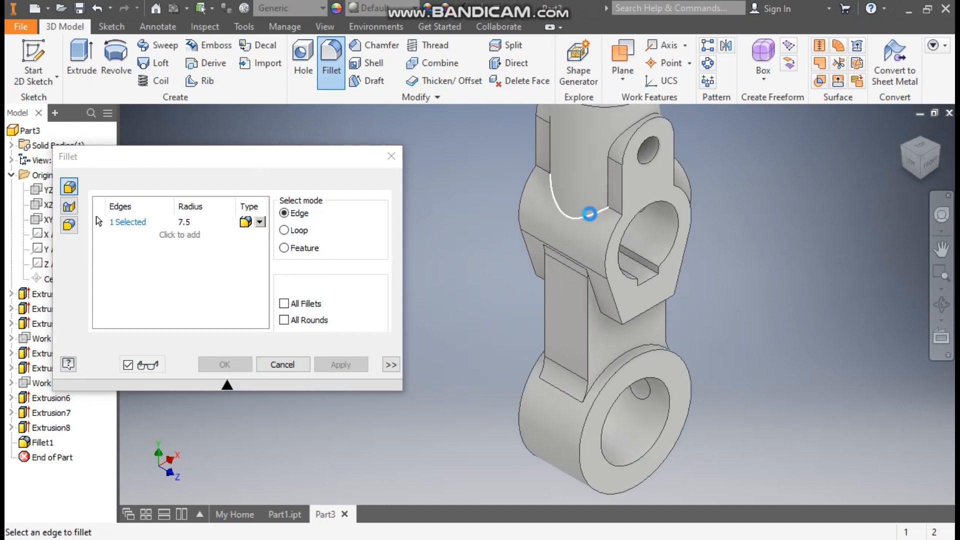
pyautogui.click(938, 151)
pyautogui.scroll(-5, 545, 282)
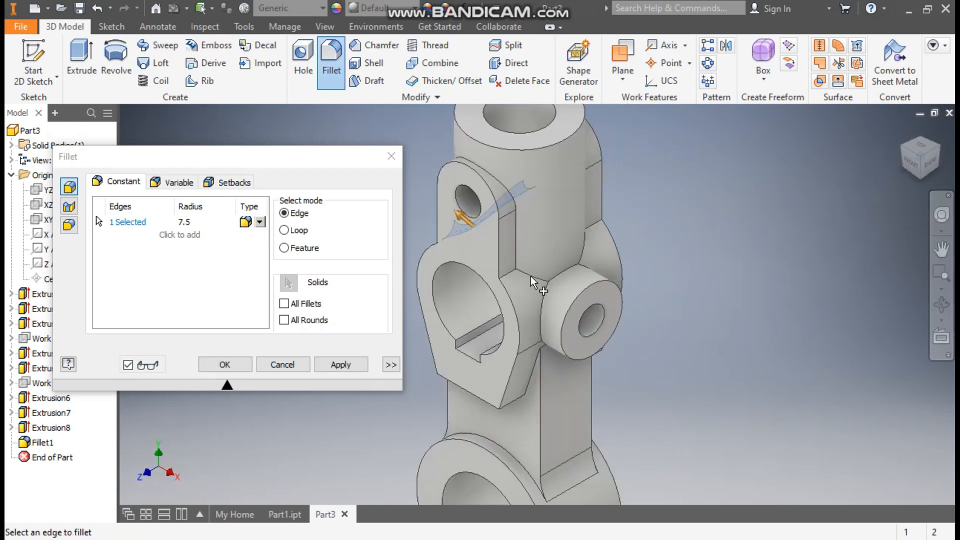
pyautogui.click(543, 283)
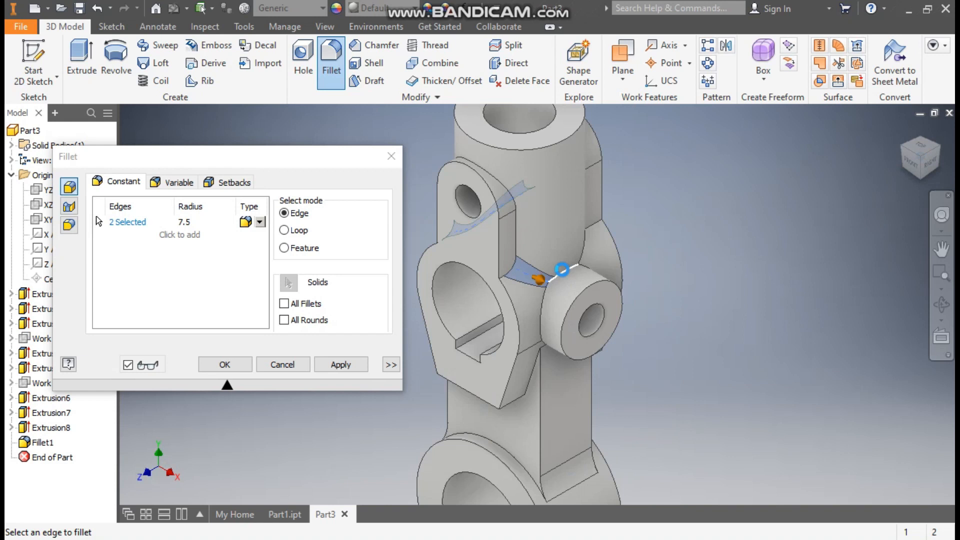
pyautogui.click(562, 275)
pyautogui.click(588, 242)
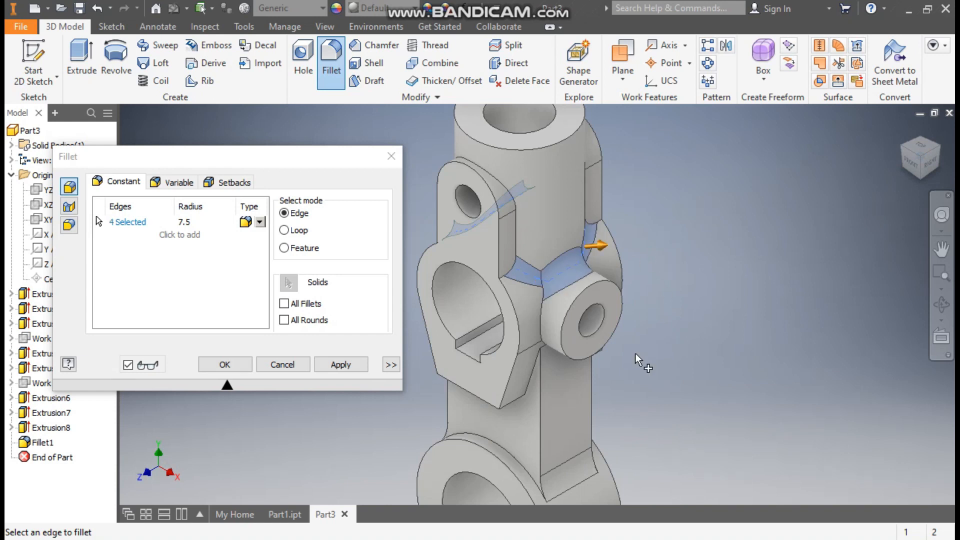
# Add the edge under the side boss where it meets the arm, and apply the 7.5 mm fillets.
pyautogui.click(916, 178)
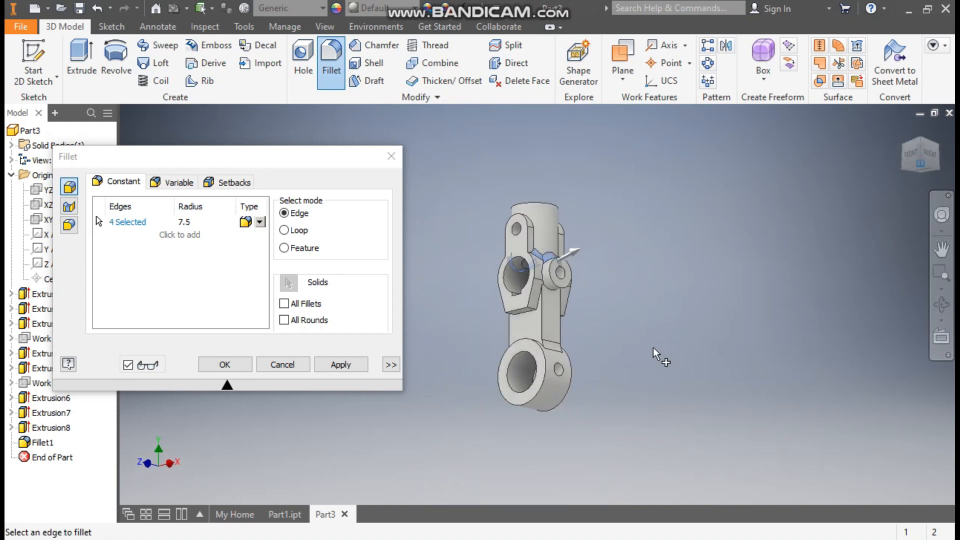
pyautogui.scroll(4, 538, 276)
pyautogui.click(532, 274)
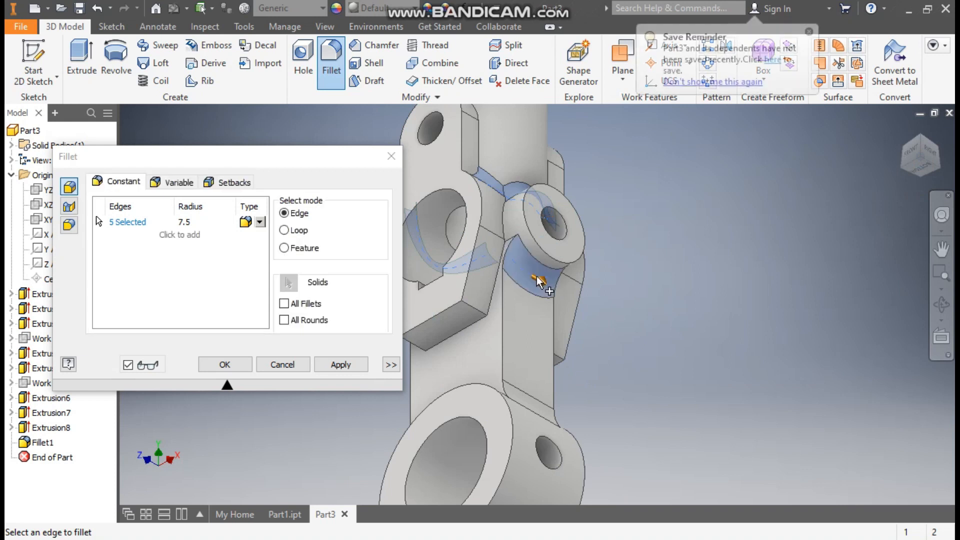
pyautogui.click(343, 364)
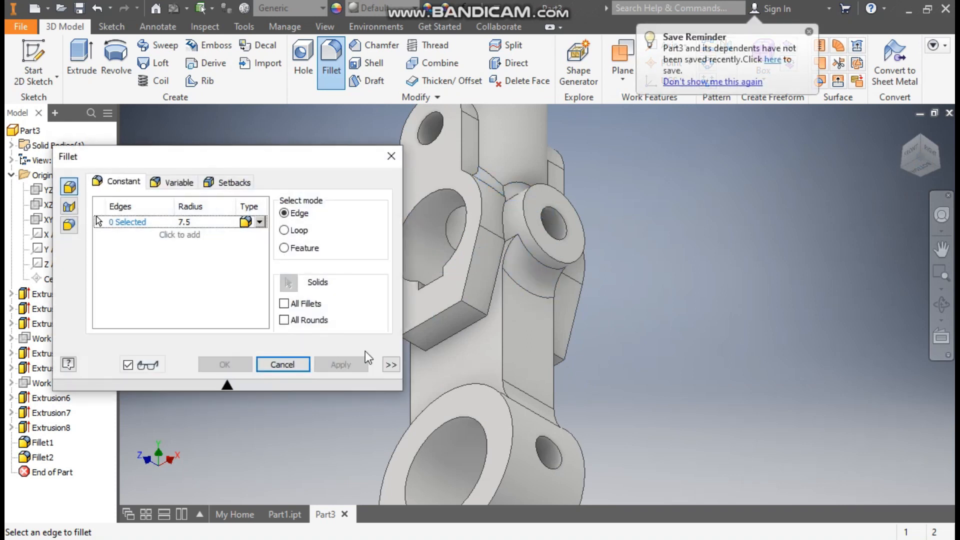
# Set up 20 mm radius fillets on the two lower corner edges of the front keyed plate.
pyautogui.click(904, 131)
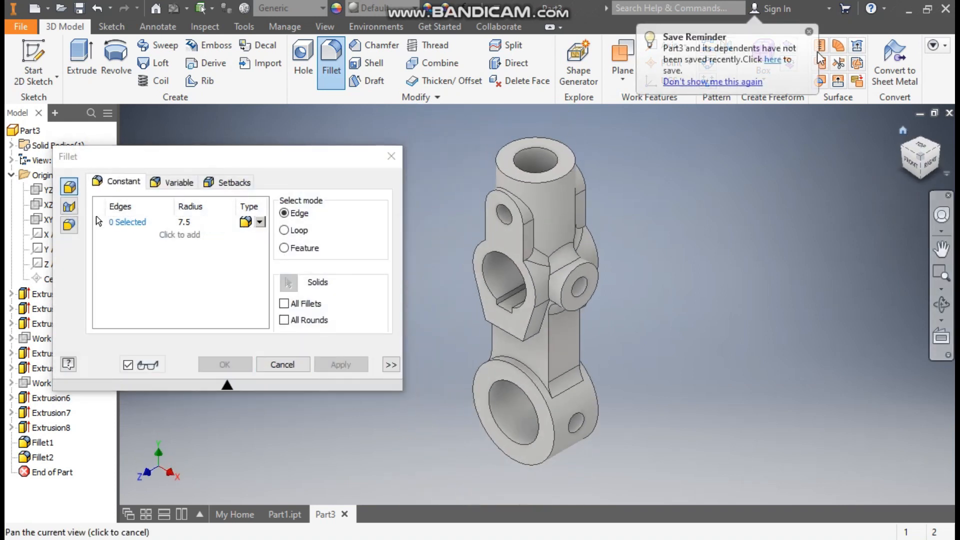
pyautogui.click(189, 223)
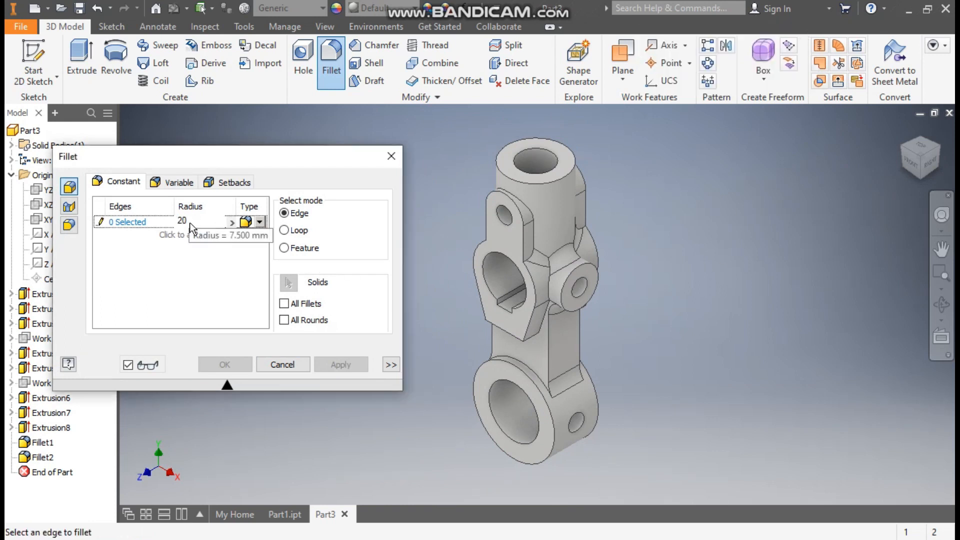
pyautogui.click(136, 220)
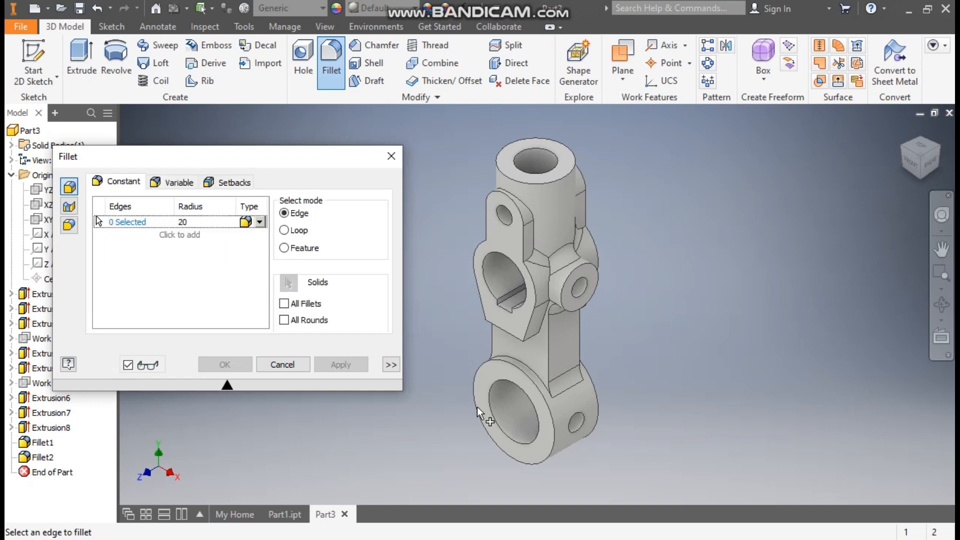
pyautogui.scroll(-3, 552, 358)
pyautogui.click(509, 321)
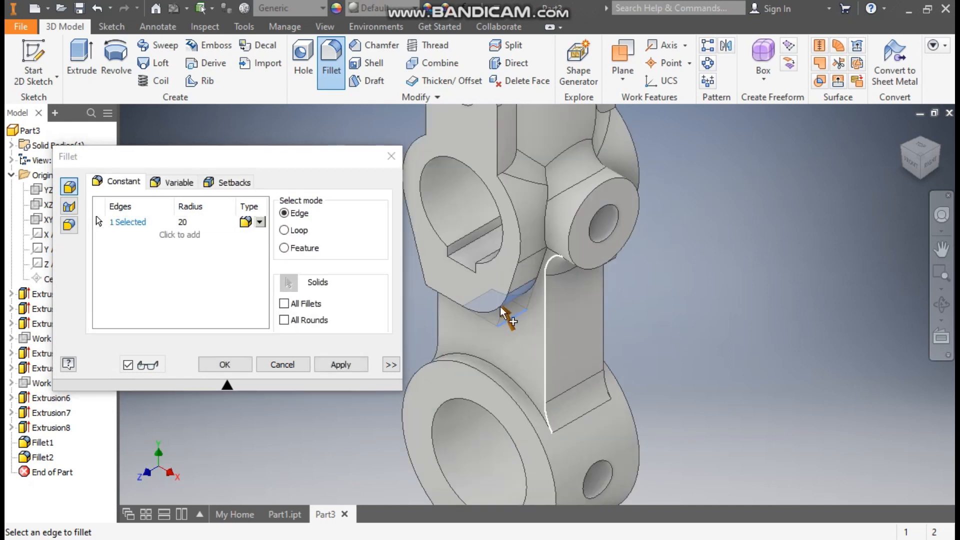
pyautogui.click(437, 282)
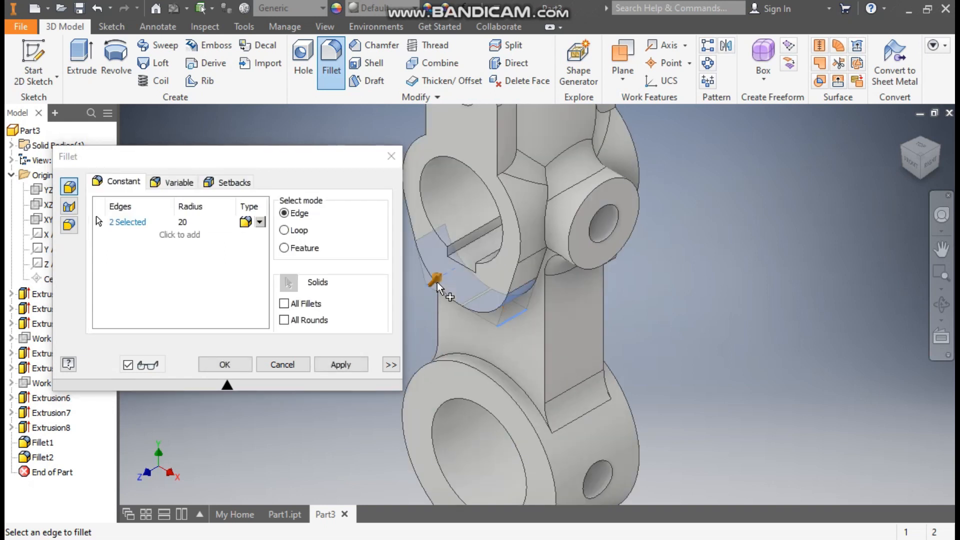
# Change the fillet radius to 22 mm, add the two lower corner edges of the rear keyed plate, and create the fillets.
pyautogui.click(206, 220)
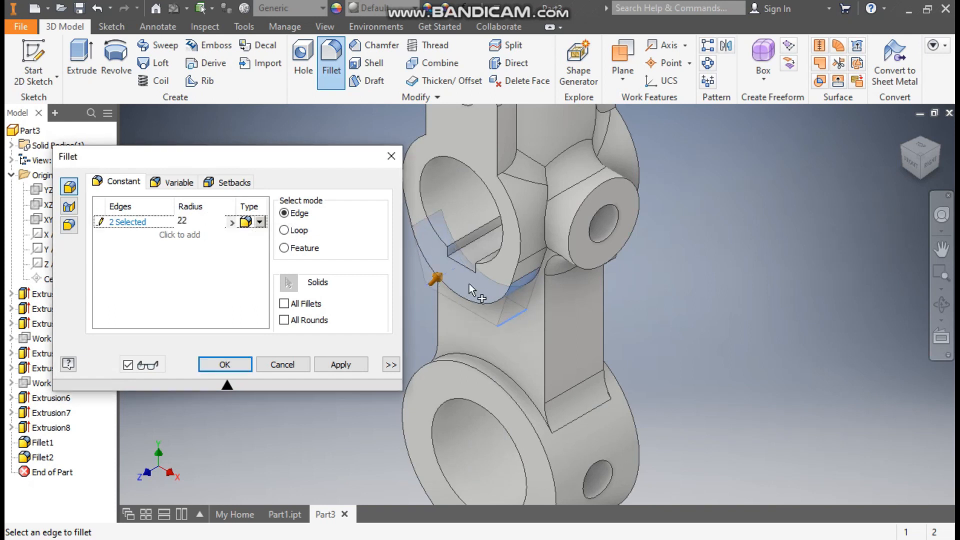
pyautogui.click(939, 155)
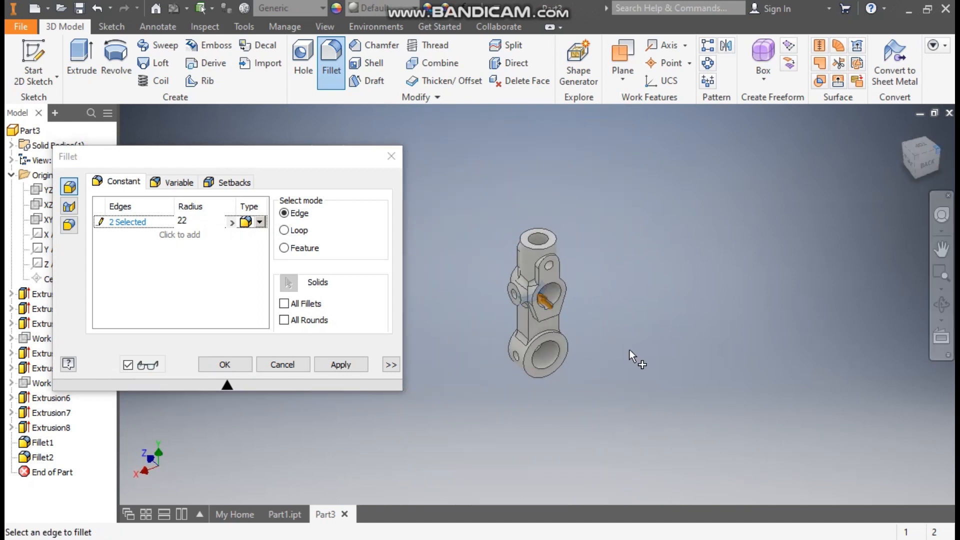
pyautogui.scroll(5, 519, 294)
pyautogui.click(520, 253)
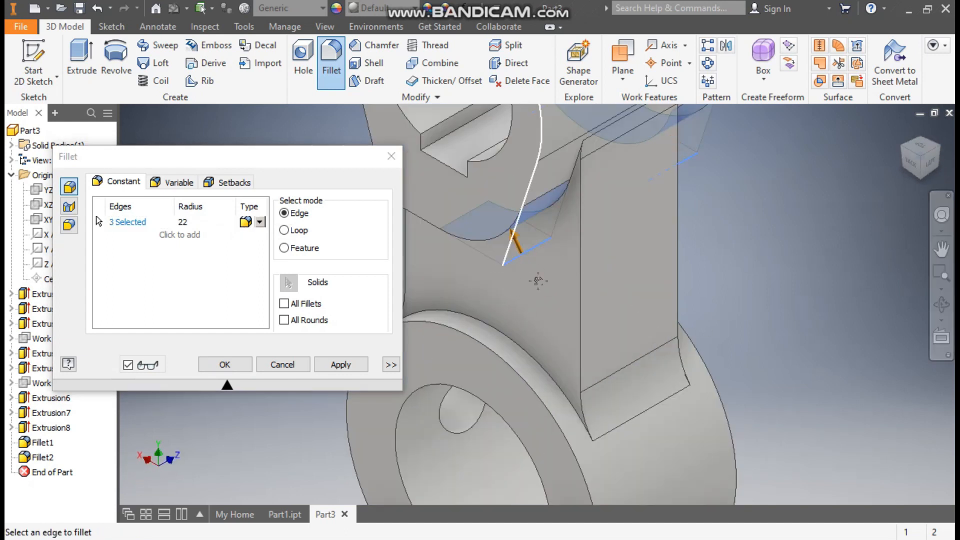
pyautogui.moveTo(537, 281); pyautogui.dragTo(657, 302, button='middle')
pyautogui.click(589, 253)
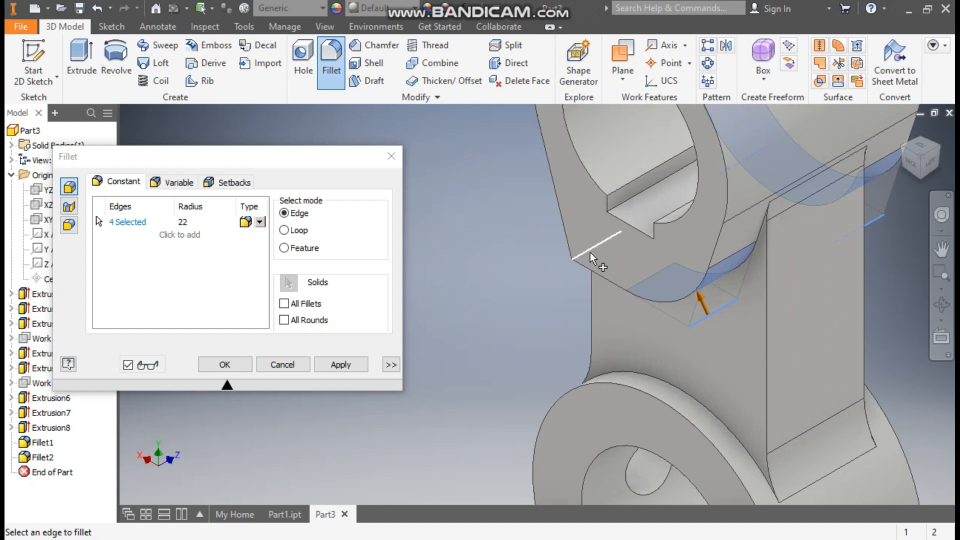
pyautogui.scroll(3, 614, 255)
pyautogui.moveTo(620, 255); pyautogui.dragTo(634, 312, button='middle')
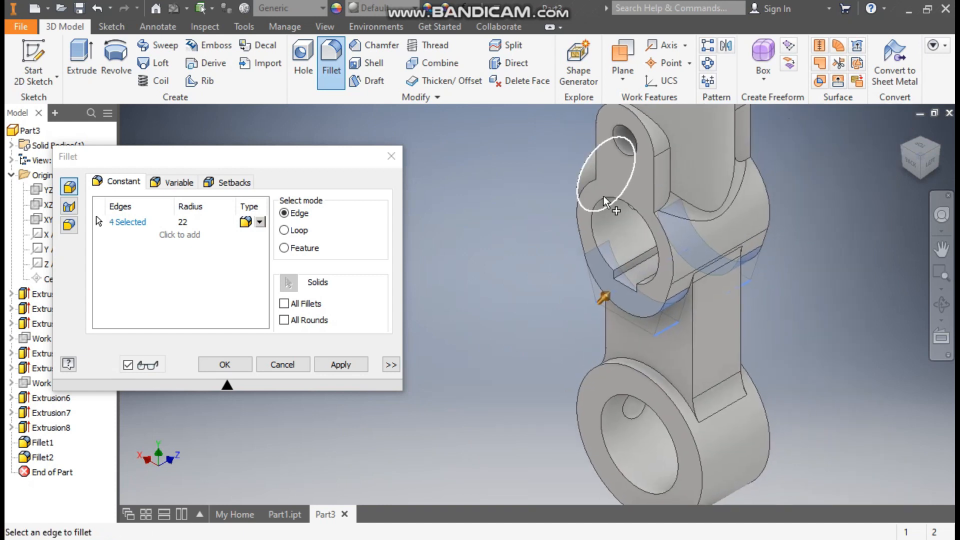
pyautogui.click(222, 364)
# Set up a 1.5 mm chamfer on the top cylinder's bore rim and the near-side edges of the lug hole and large lower bore.
pyautogui.scroll(1, 464, 269)
pyautogui.moveTo(463, 270); pyautogui.dragTo(396, 319, button='middle')
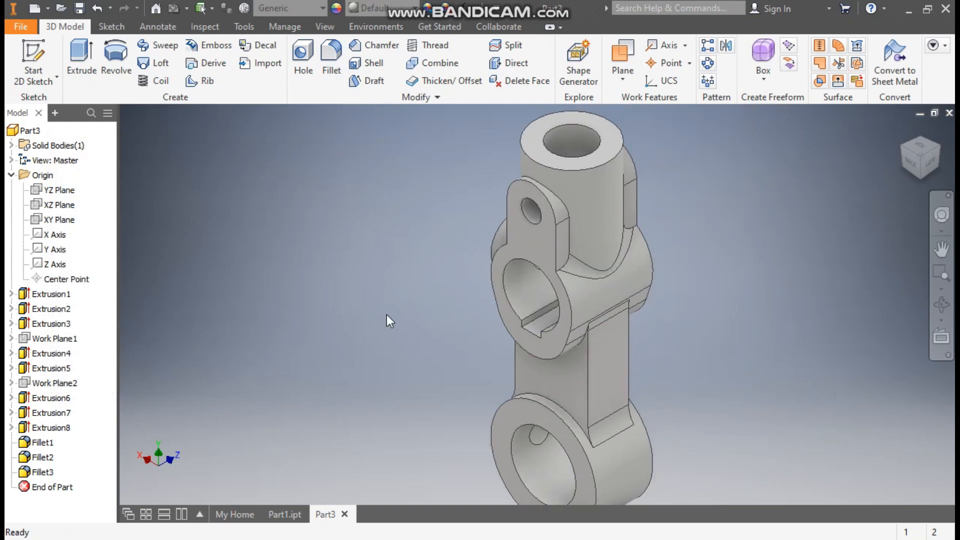
pyautogui.click(375, 45)
pyautogui.click(341, 278)
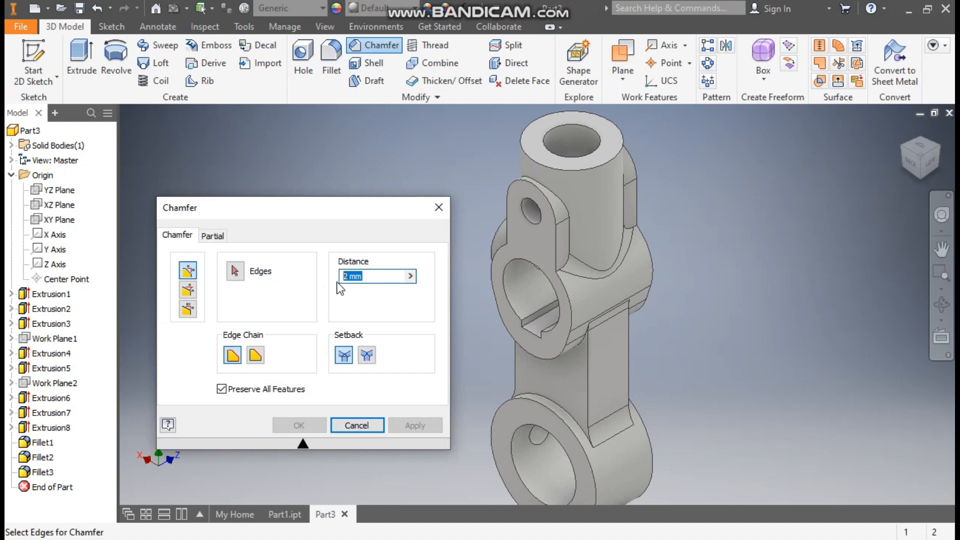
pyautogui.write('1.5')
pyautogui.click(560, 127)
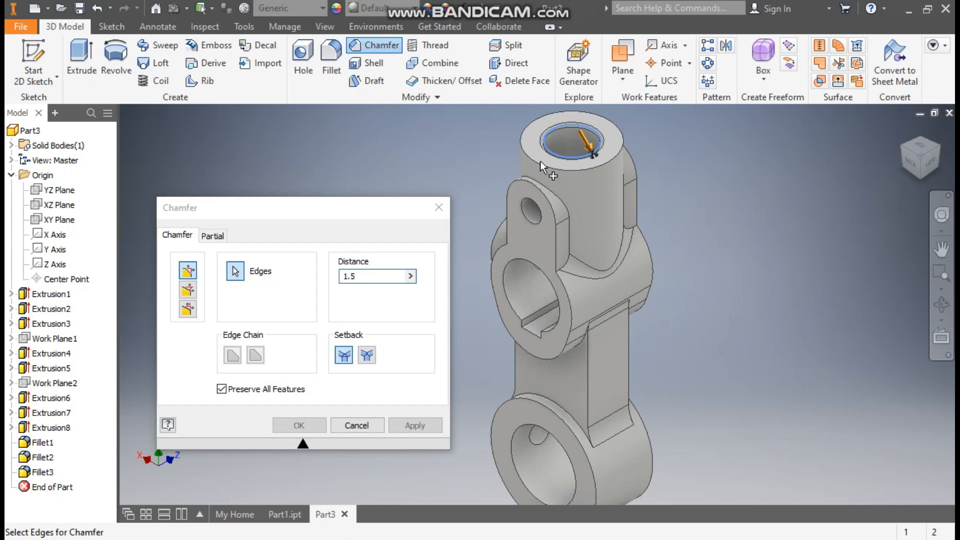
pyautogui.click(534, 221)
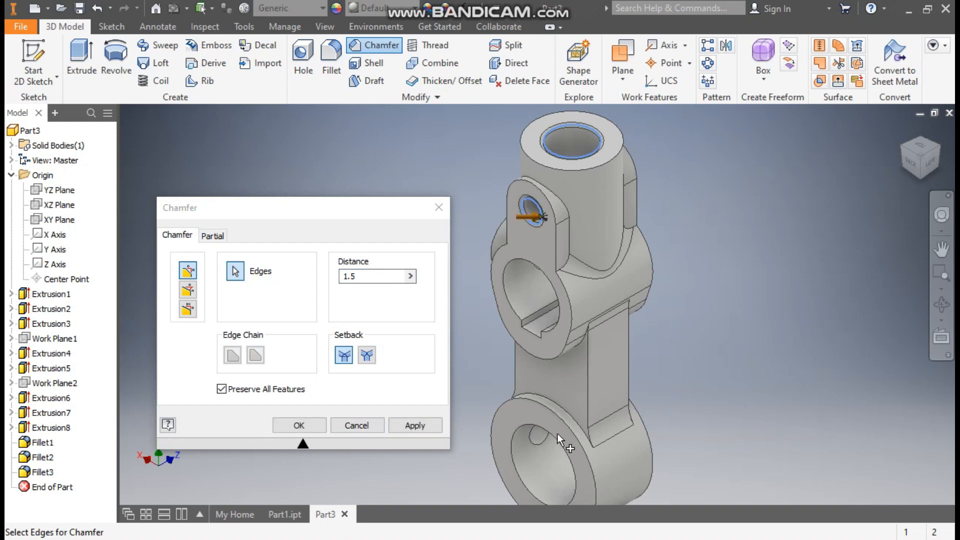
pyautogui.click(542, 430)
pyautogui.moveTo(748, 280); pyautogui.dragTo(741, 232, button='middle')
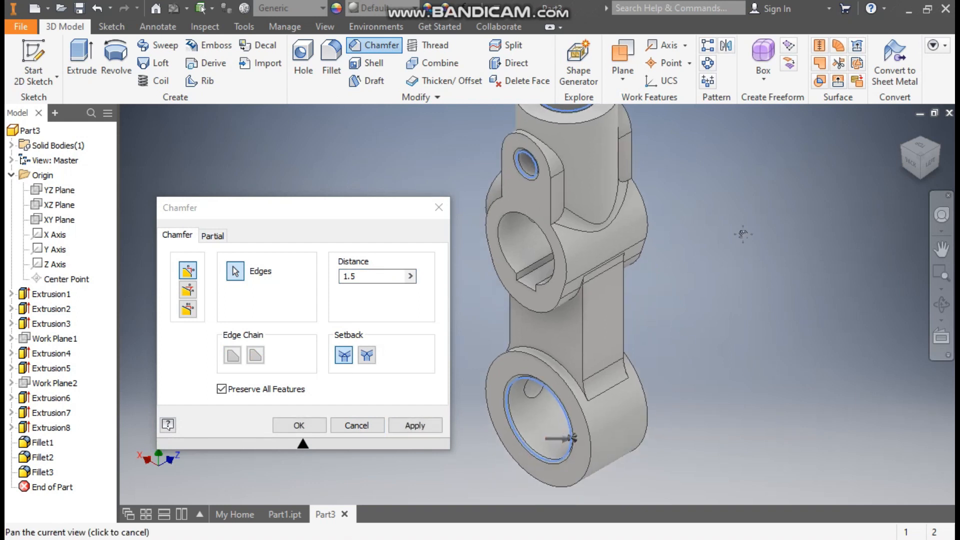
# Add the opposite-side edges of the lug hole and large lower bore to the chamfer selection.
pyautogui.click(938, 149)
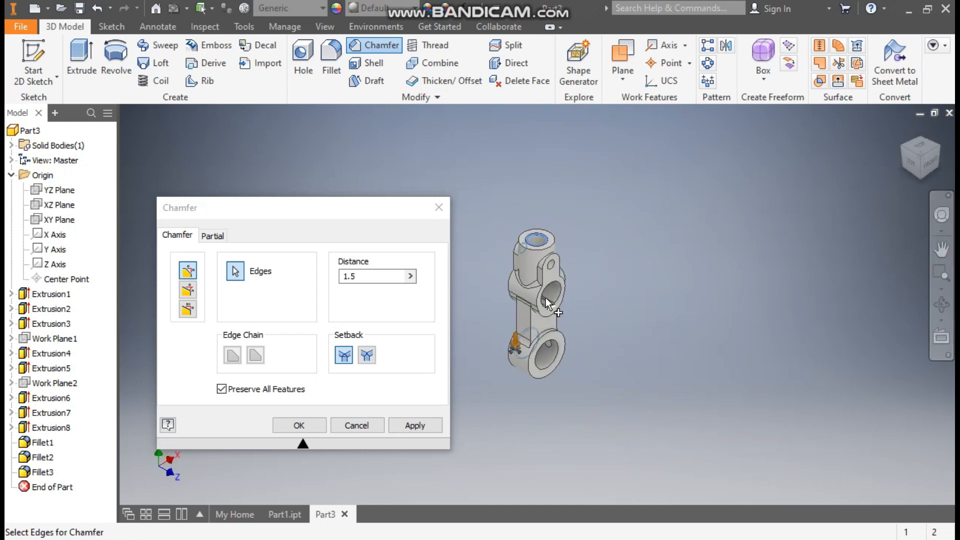
pyautogui.click(559, 262)
pyautogui.click(573, 388)
# Add the keyed bore, side boss hole and lower cross hole edges, and create the 1.5 mm chamfers.
pyautogui.click(939, 149)
pyautogui.scroll(3, 529, 293)
pyautogui.click(633, 273)
pyautogui.scroll(-3, 625, 278)
pyautogui.click(613, 408)
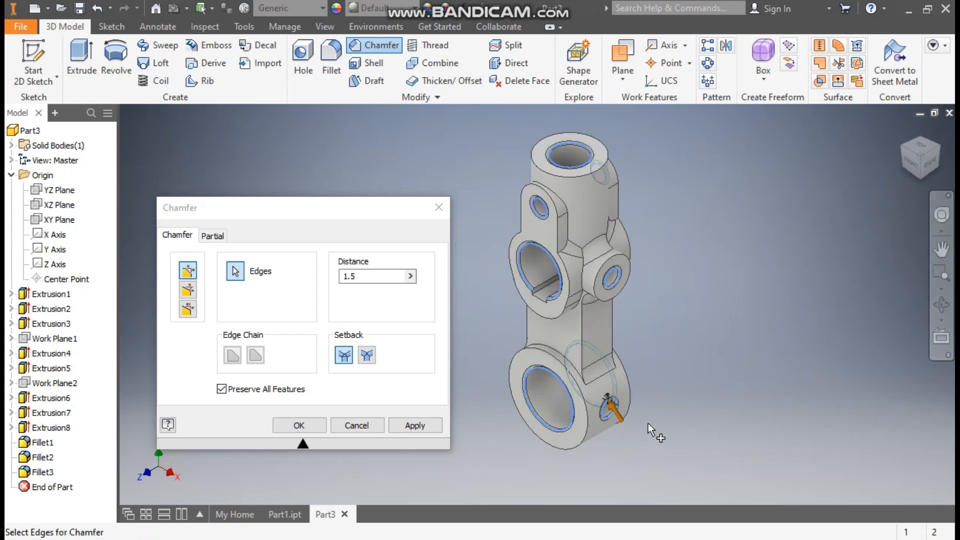
pyautogui.click(302, 428)
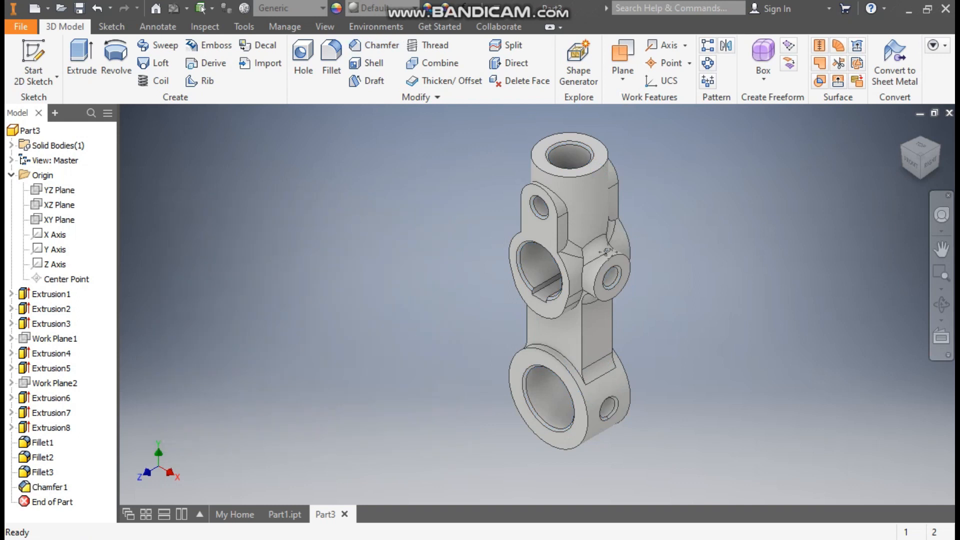
# Apply the Opal appearance from the Inventor Material Library to the whole part.
pyautogui.moveTo(625, 241); pyautogui.dragTo(577, 265, button='middle')
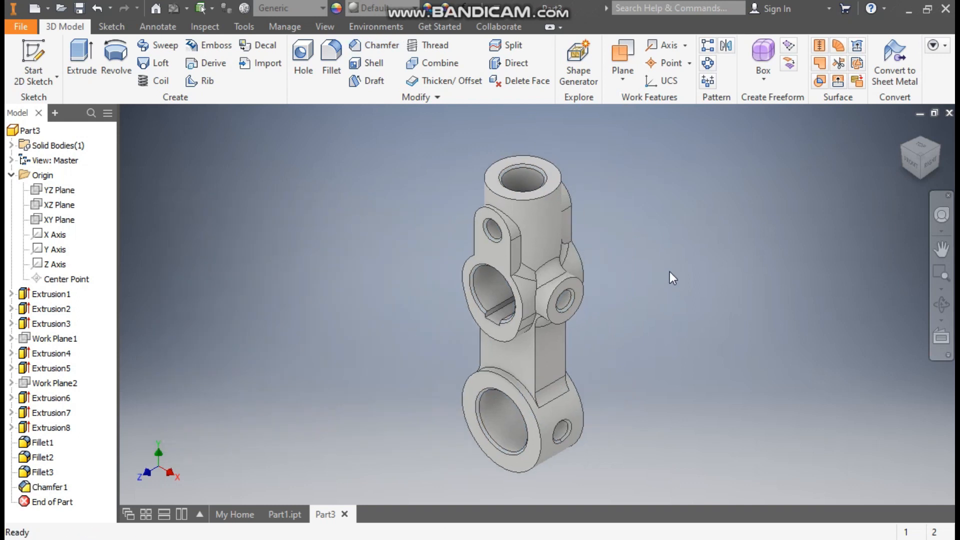
pyautogui.click(390, 8)
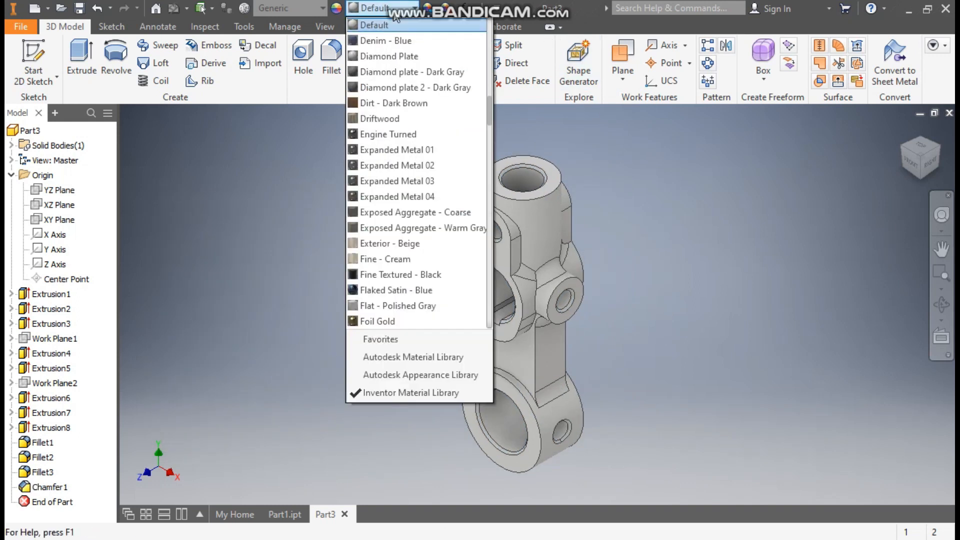
pyautogui.press('o')
pyautogui.press('p')
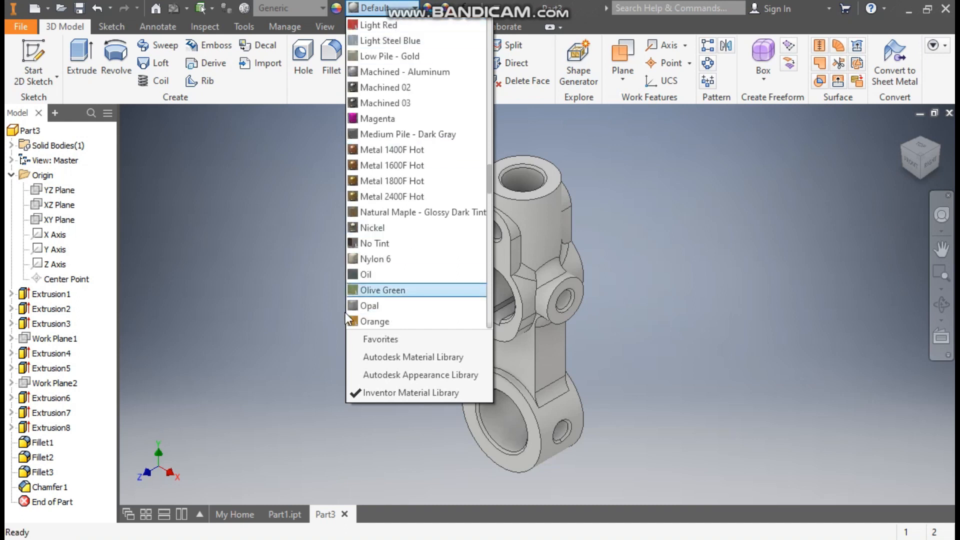
pyautogui.click(369, 291)
pyautogui.moveTo(623, 330); pyautogui.dragTo(658, 317, button='middle')
pyautogui.scroll(-1, 653, 304)
pyautogui.scroll(3, 658, 316)
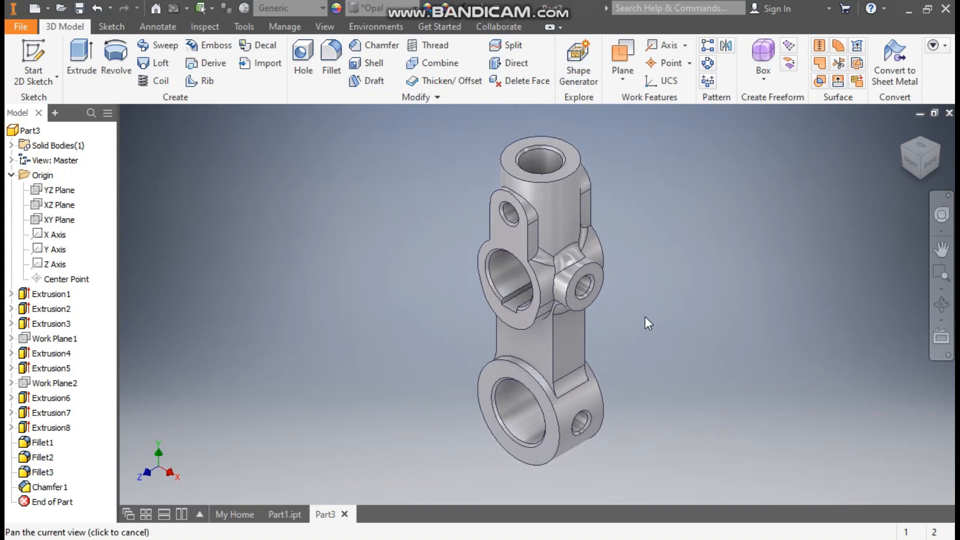